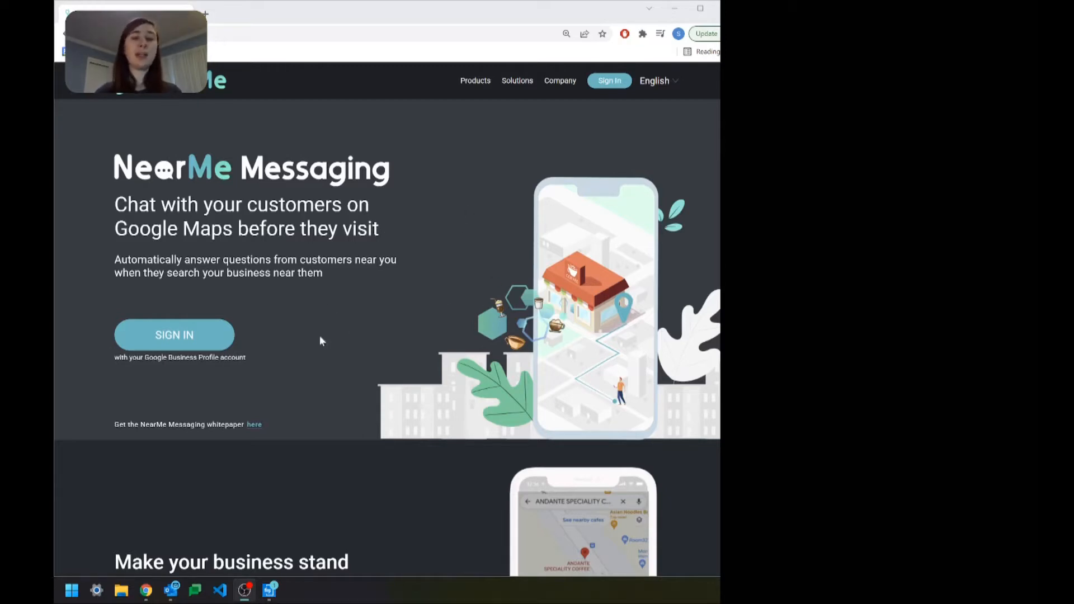
Sign in to NearMe Messaging with the Seasalt.ai Google account and allow seasalt.ai the requested Business Profile access.
{"action": "left_click", "coordinate": [160, 337]}
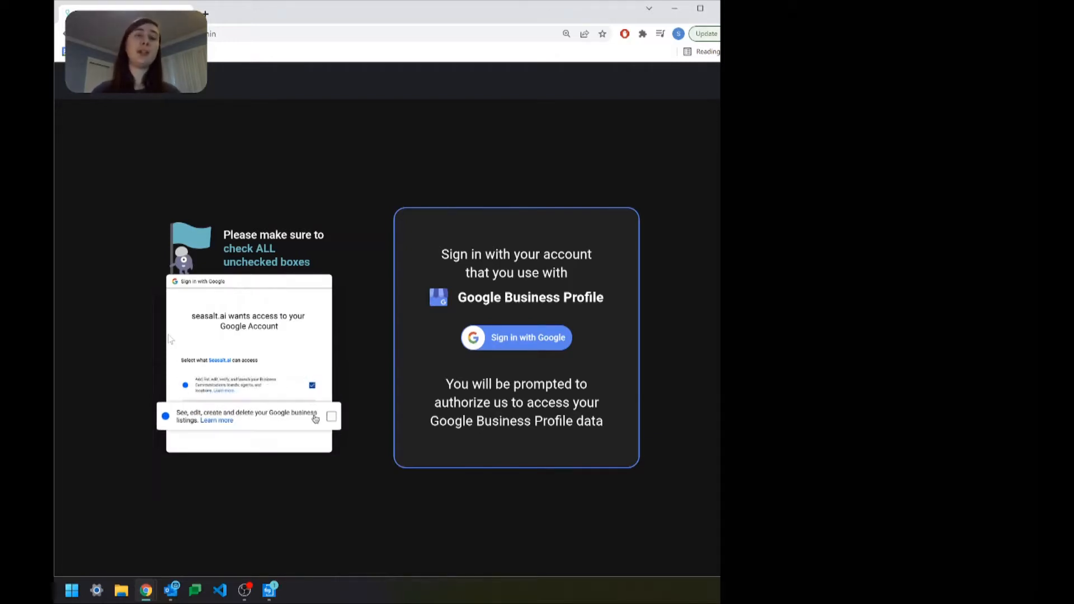
{"action": "left_click", "coordinate": [529, 340]}
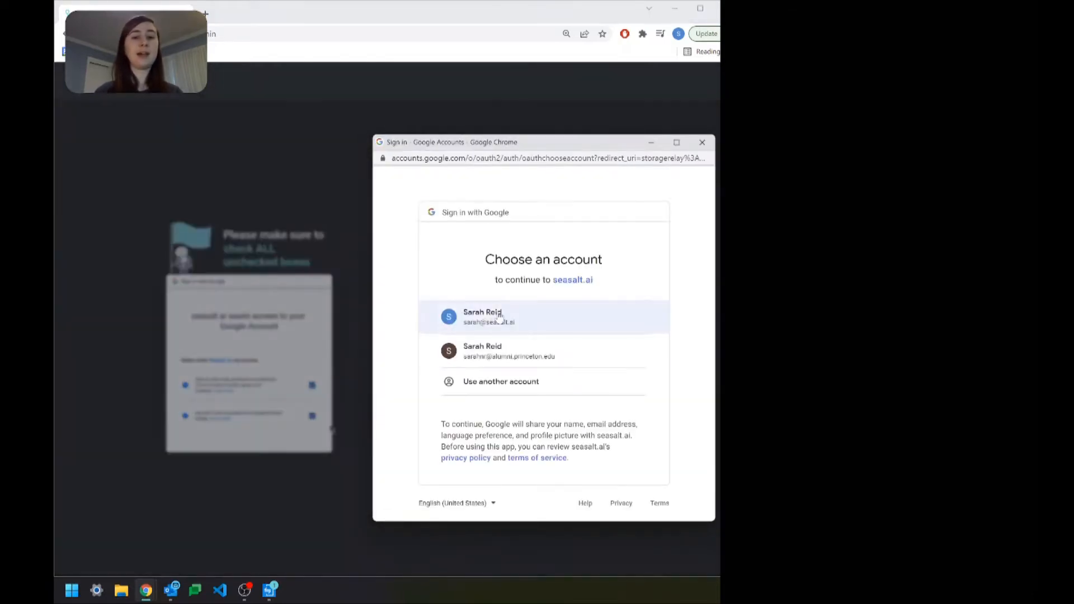
{"action": "left_click", "coordinate": [499, 317]}
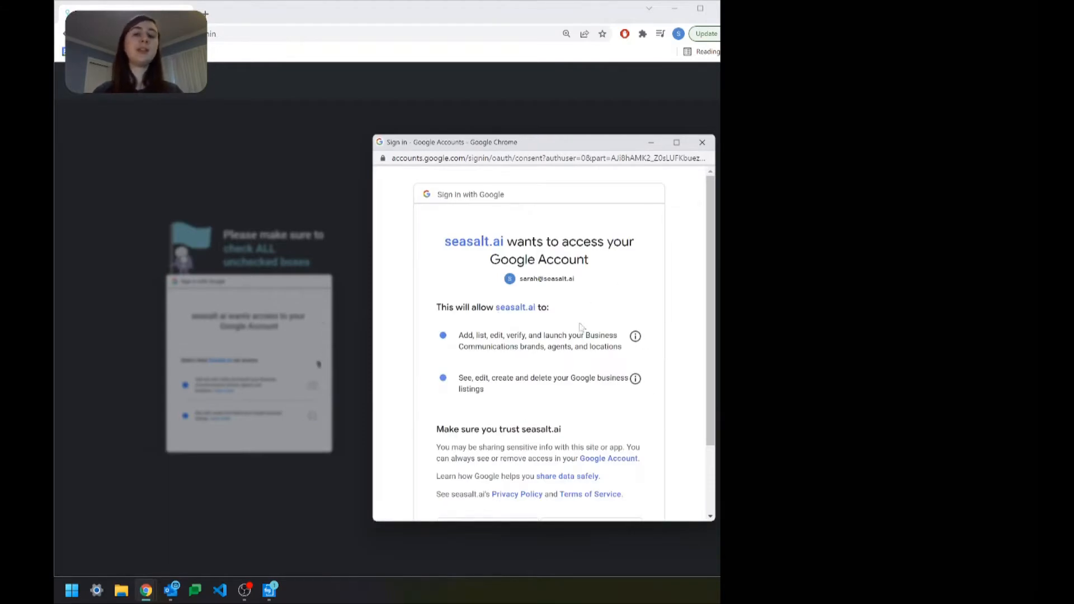
{"action": "scroll", "coordinate": [581, 326], "scroll_direction": "down", "scroll_amount": 2}
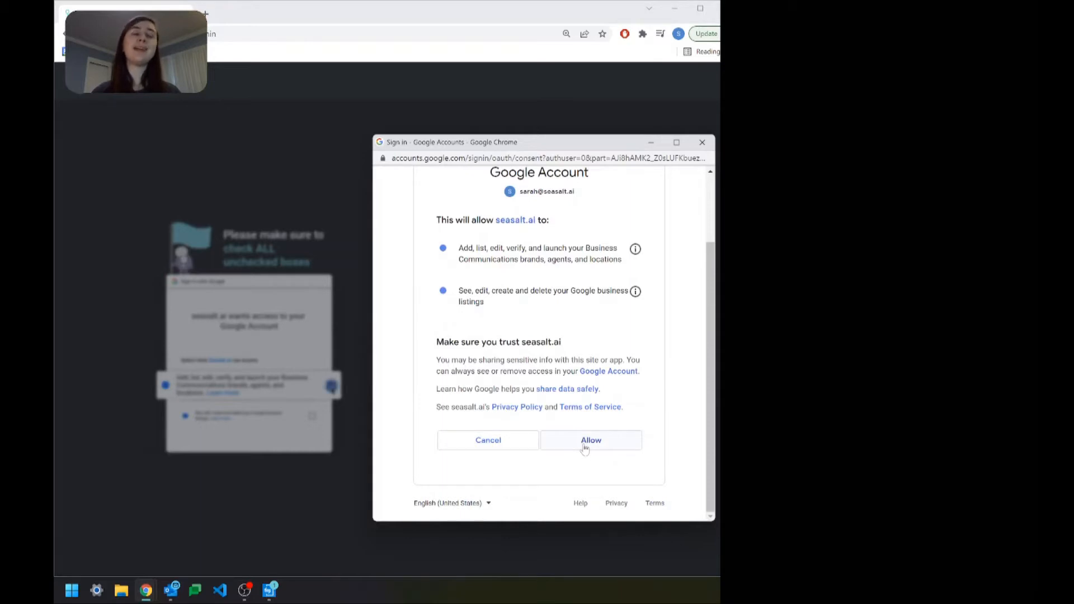
{"action": "left_click", "coordinate": [587, 446]}
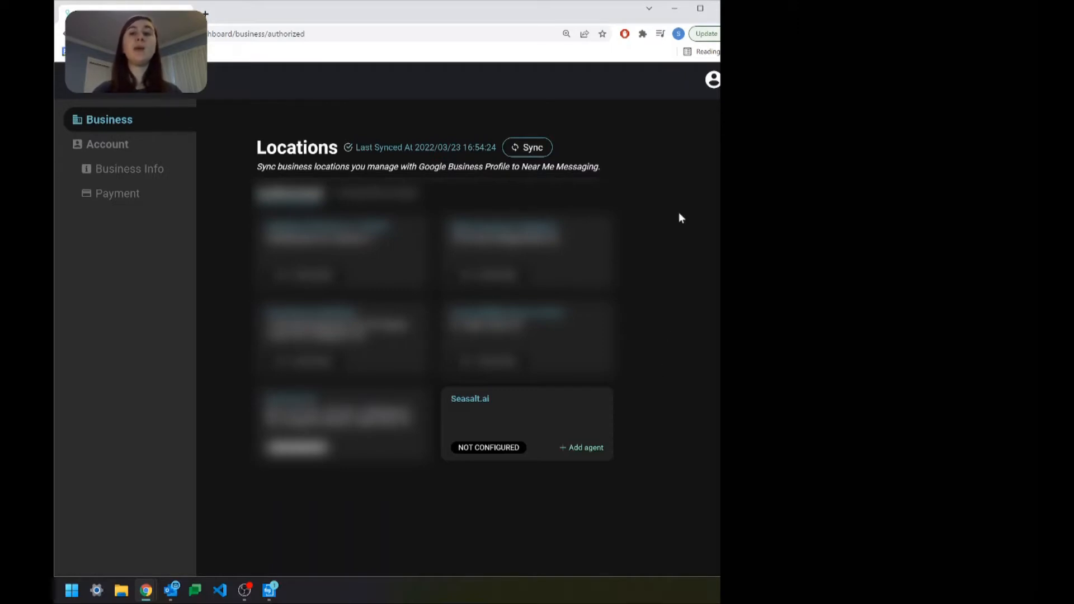
Check which account is signed in and add a virtual agent to the unconfigured Seasalt.ai location.
{"action": "left_click", "coordinate": [713, 80]}
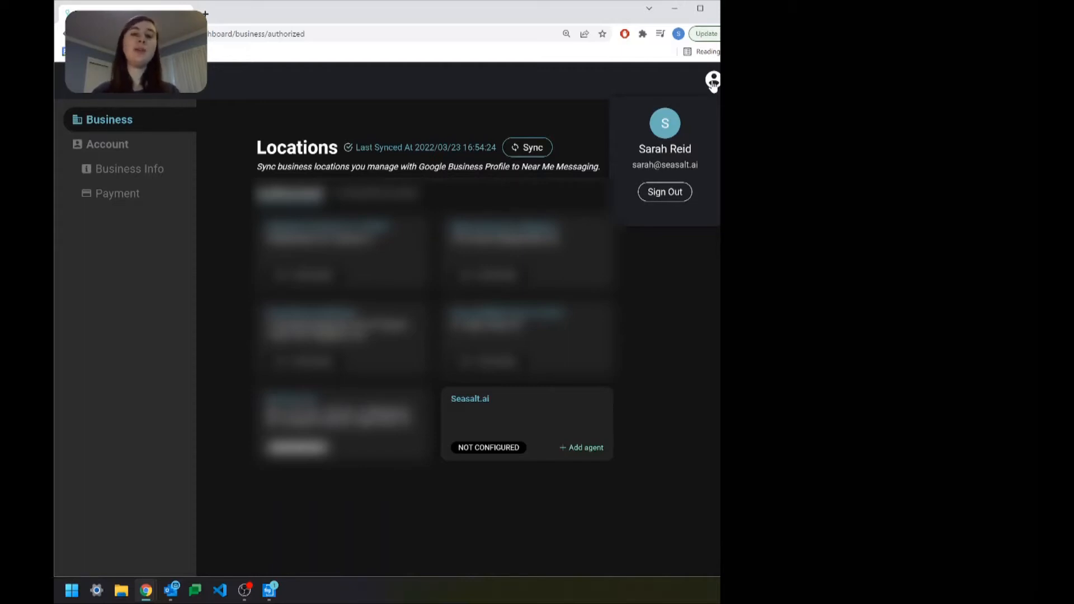
{"action": "left_click", "coordinate": [586, 151]}
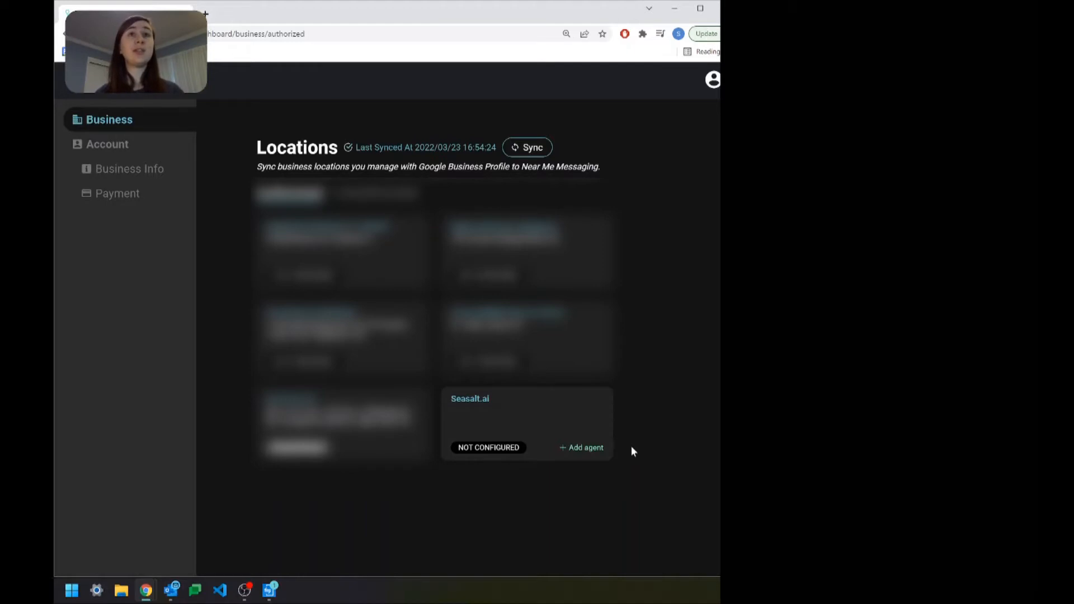
{"action": "left_click", "coordinate": [588, 450]}
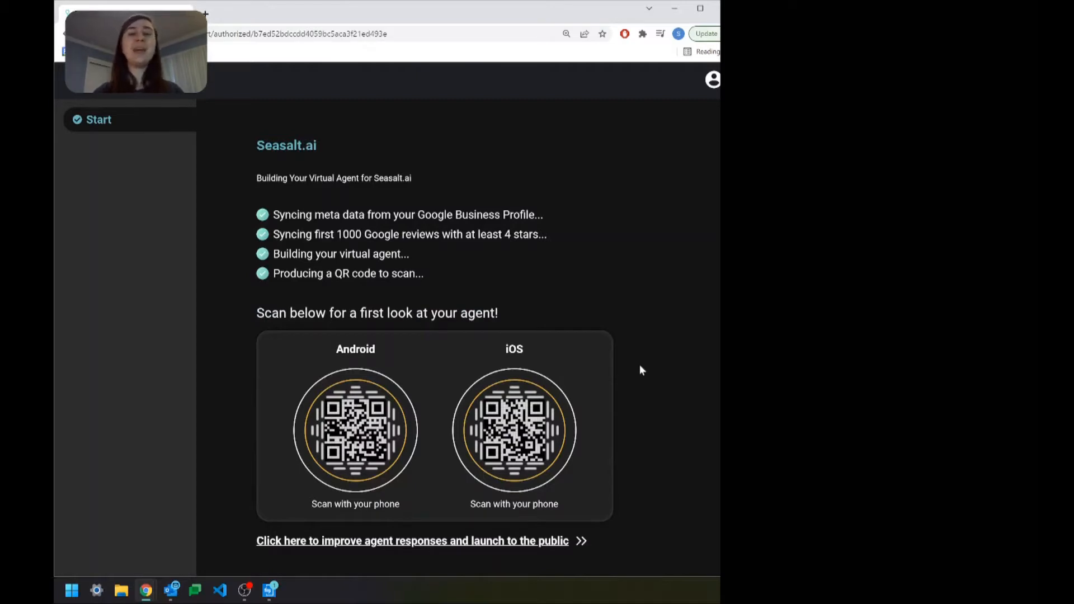
{"action": "scroll", "coordinate": [640, 365], "scroll_direction": "down", "scroll_amount": 1}
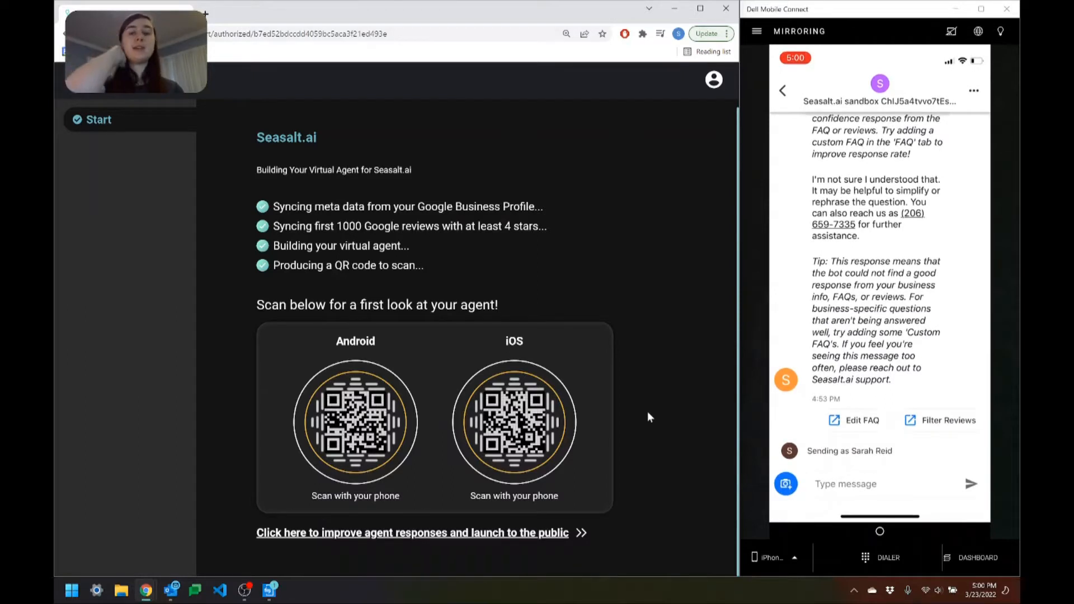
Switch to the mirrored phone in Dell Mobile Connect and send "Hello" to the Seasalt.ai sandbox agent.
{"action": "left_click", "coordinate": [843, 485]}
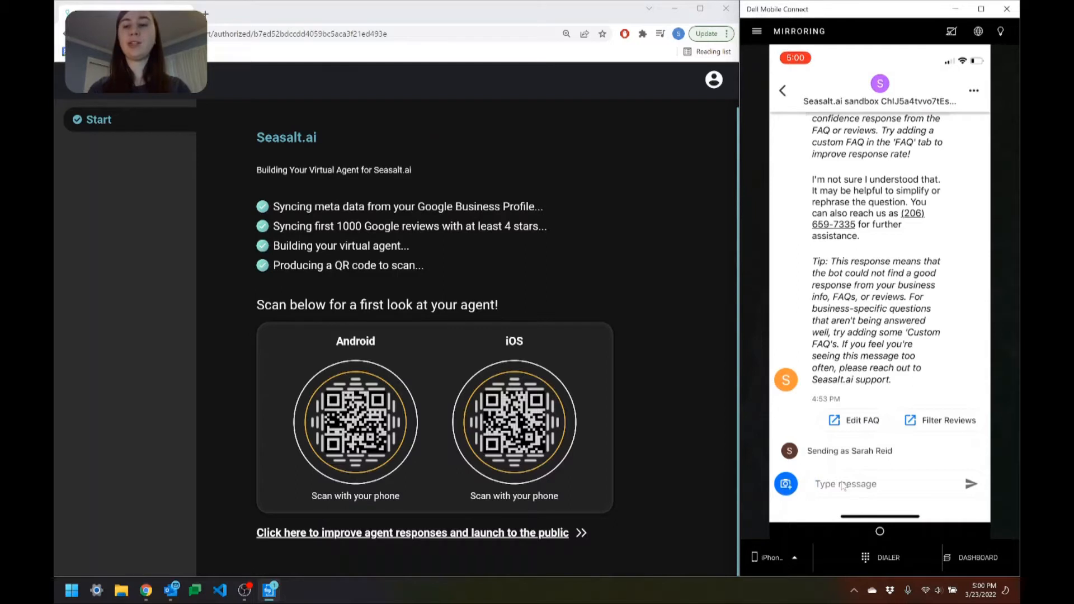
{"action": "type", "text": "Hello"}
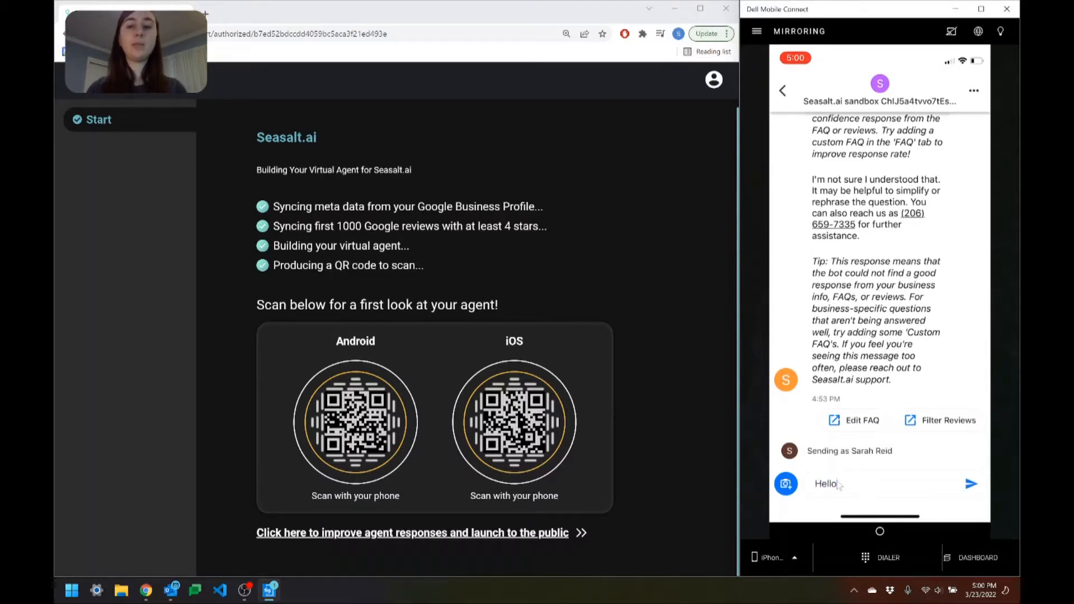
{"action": "left_click", "coordinate": [971, 483]}
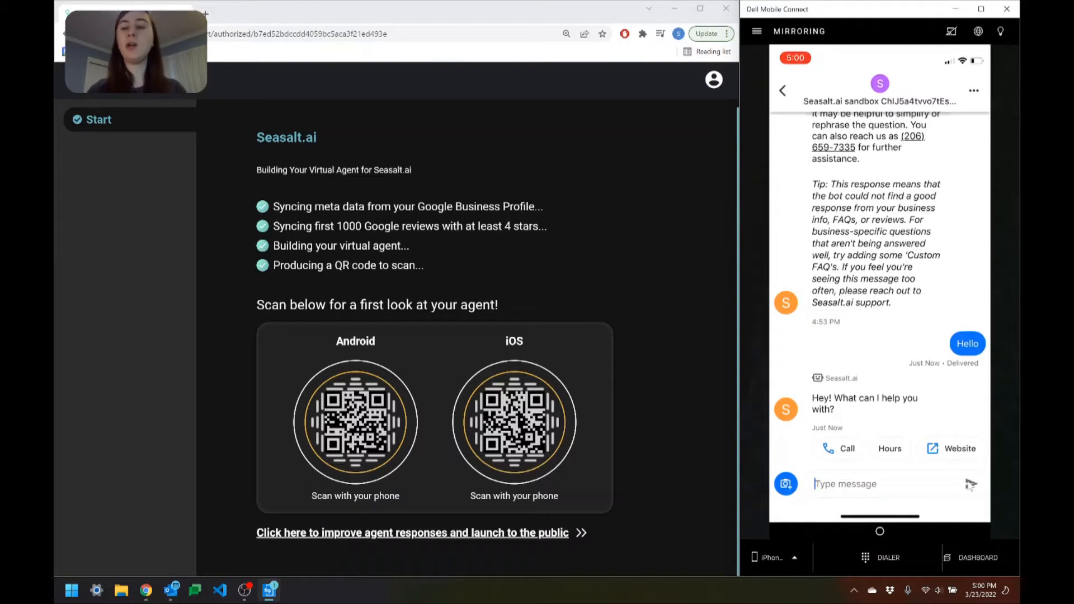
Ask the sandbox agent "What are your hours?" in the chat.
{"action": "type", "text": "What"}
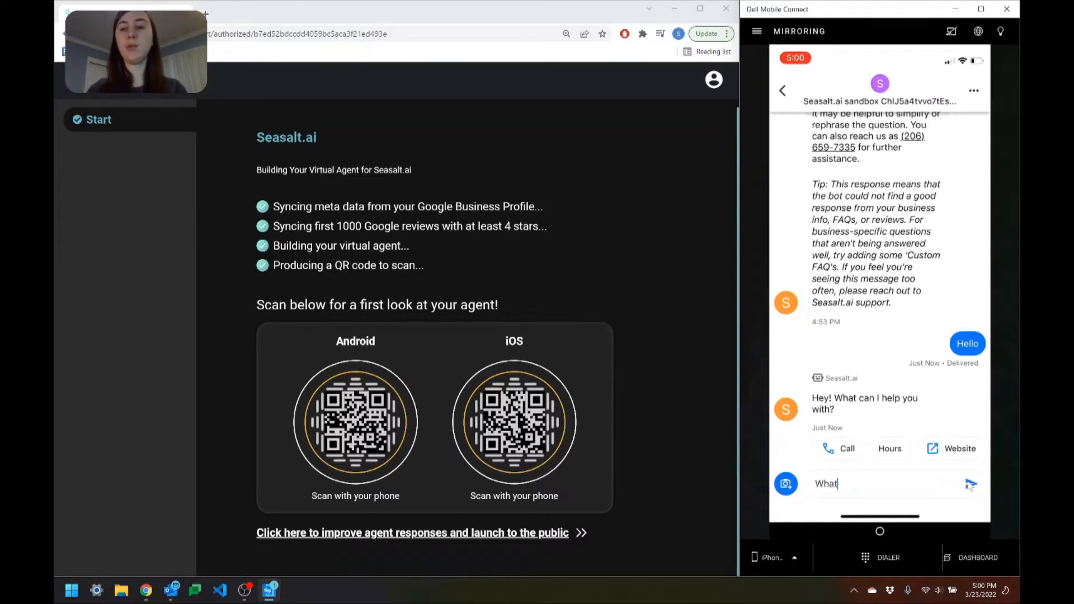
{"action": "type", "text": " are you hours?"}
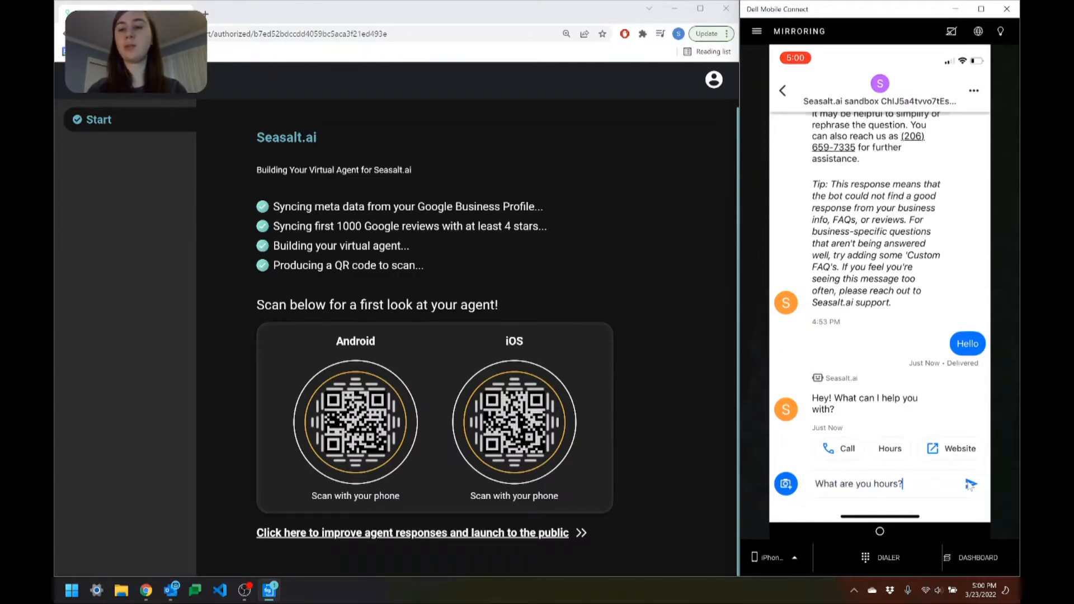
{"action": "key", "text": "Left"}
{"action": "key", "text": "Left"}
{"action": "key", "text": "Left"}
{"action": "key", "text": "Left"}
{"action": "key", "text": "Left"}
{"action": "key", "text": "Left"}
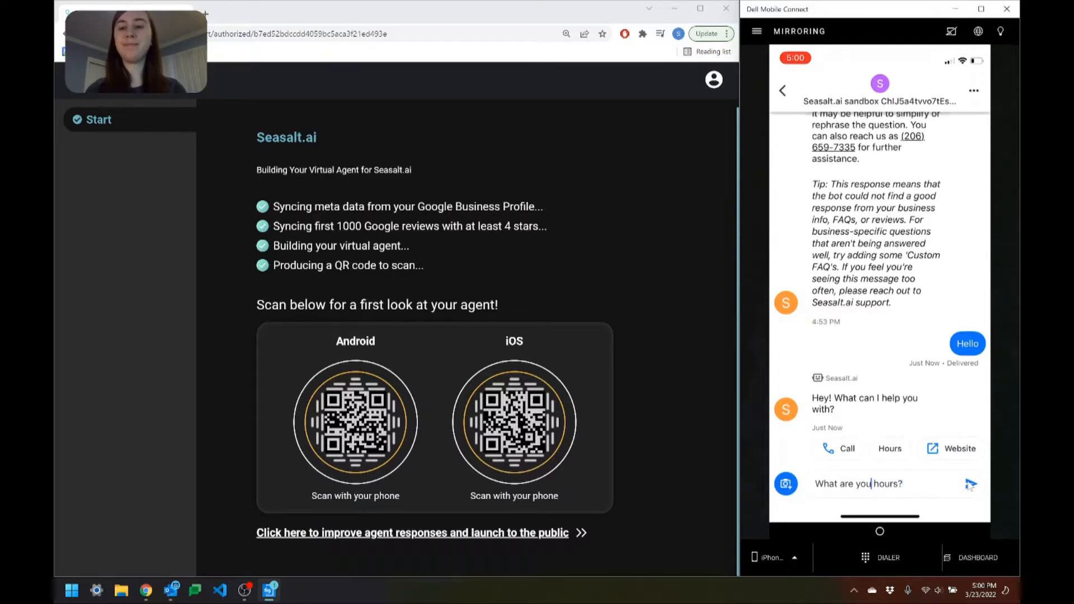
{"action": "type", "text": "r"}
{"action": "left_click", "coordinate": [970, 484]}
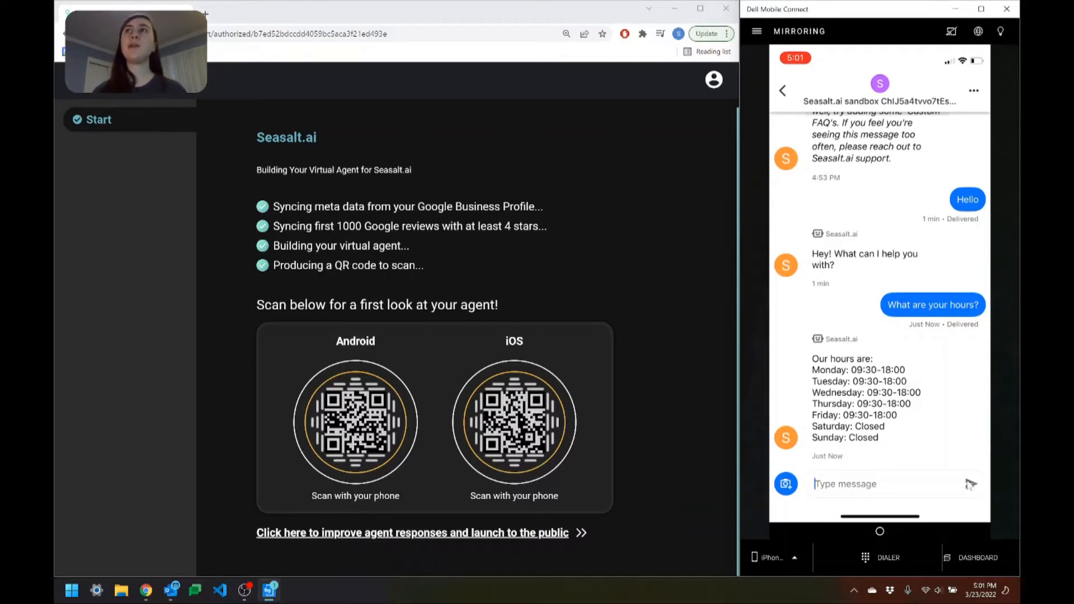
Send the question "What's your website?" to the sandbox agent.
{"action": "type", "text": "What's your we"}
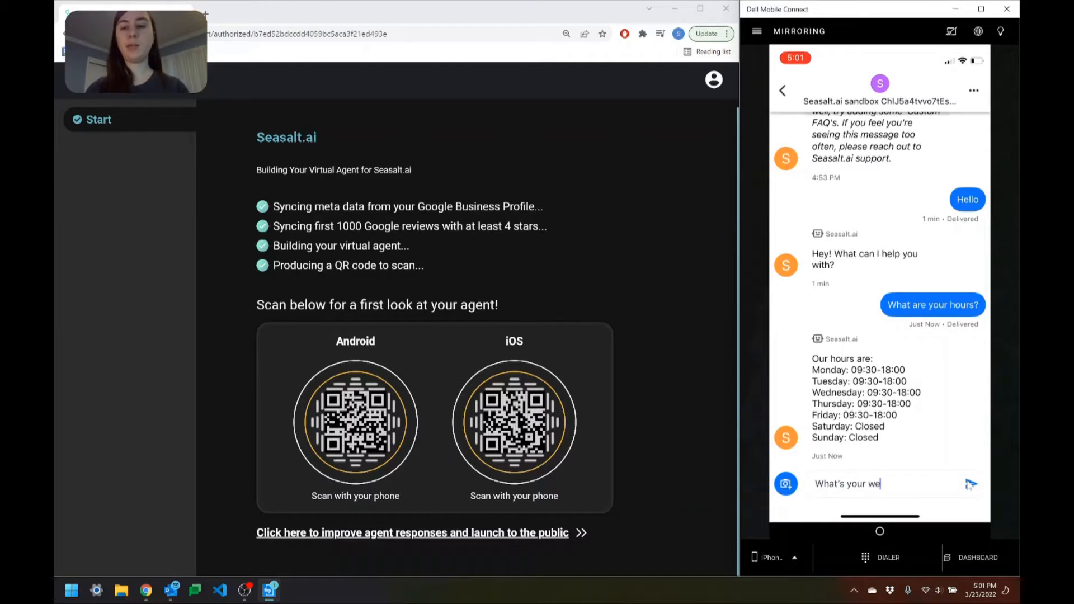
{"action": "type", "text": "bsite?"}
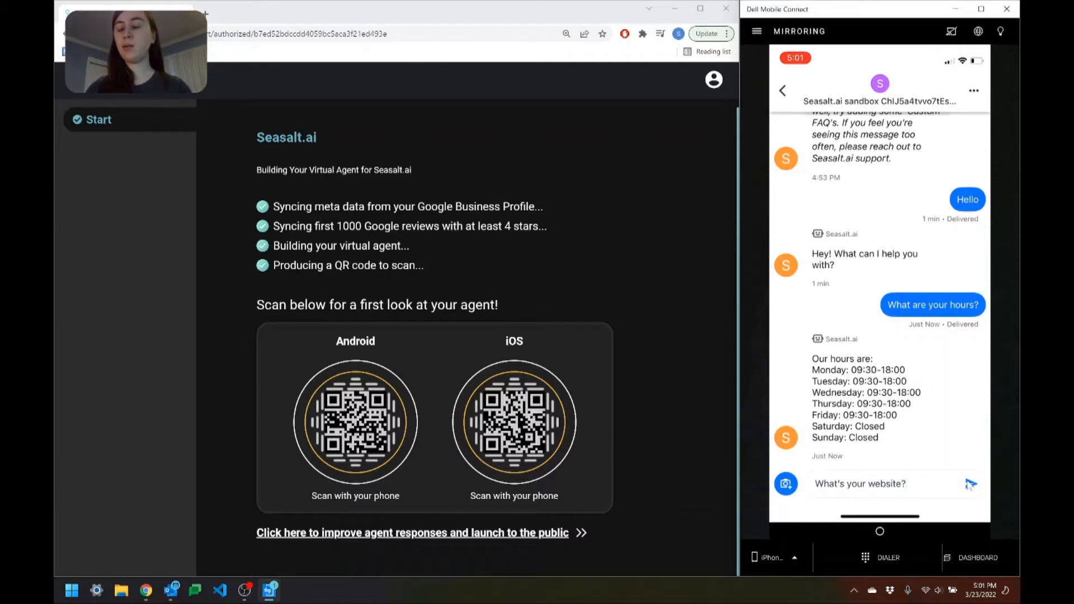
{"action": "left_click", "coordinate": [969, 485]}
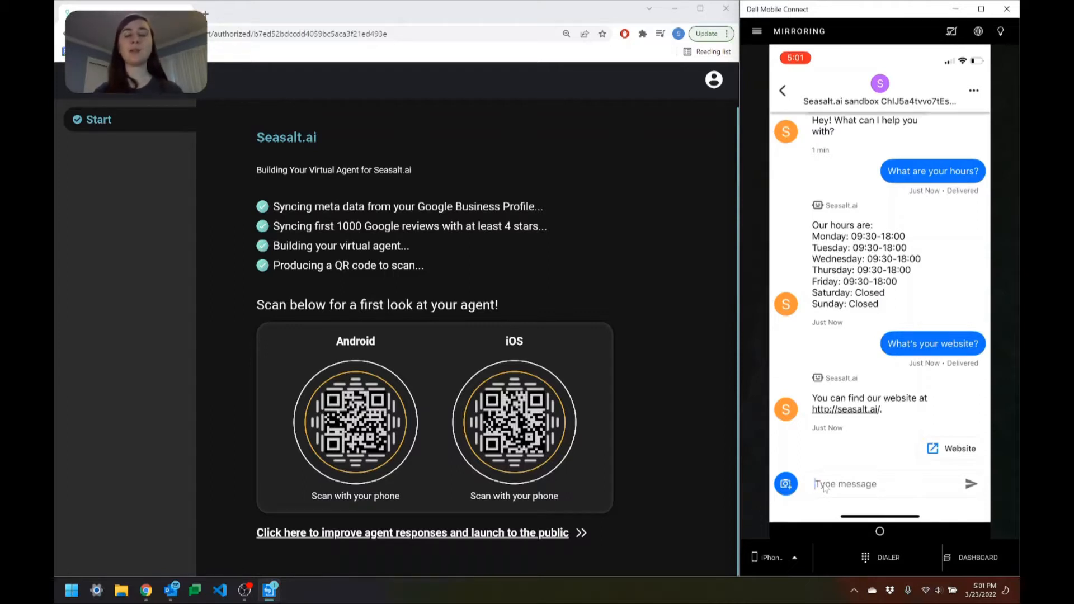
Test the sandbox agent with the business-specific question "What is Seasalt?".
{"action": "type", "text": "Wh"}
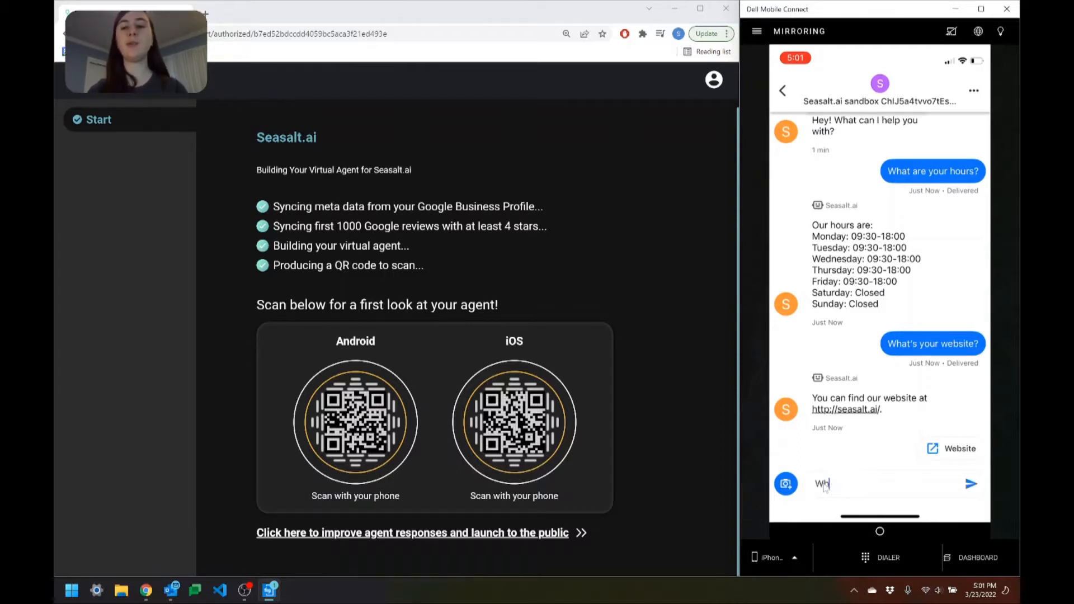
{"action": "type", "text": "at is Seasalt?"}
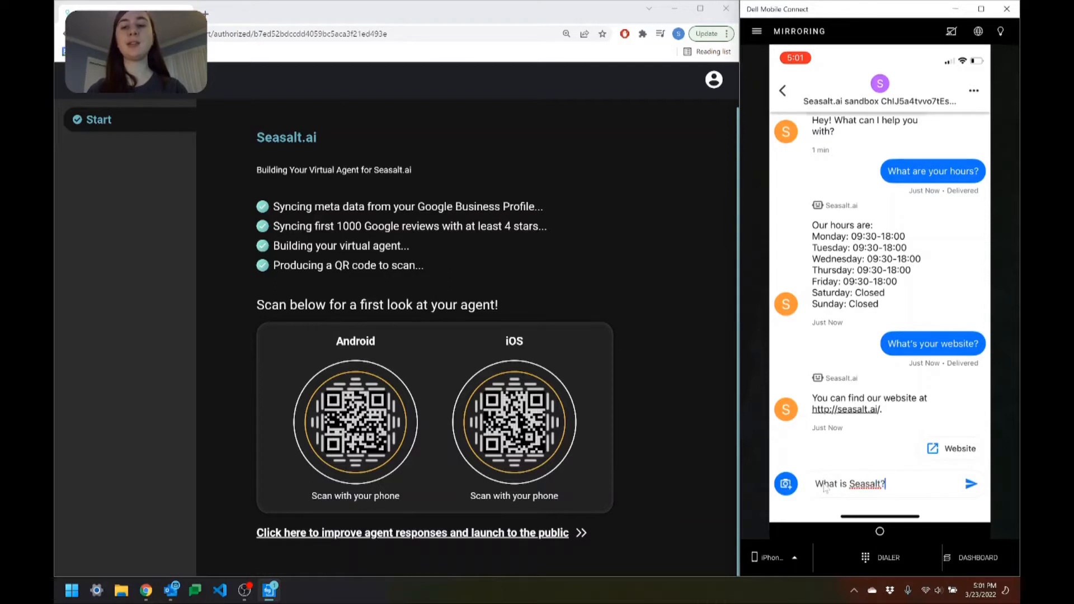
{"action": "left_click", "coordinate": [970, 485]}
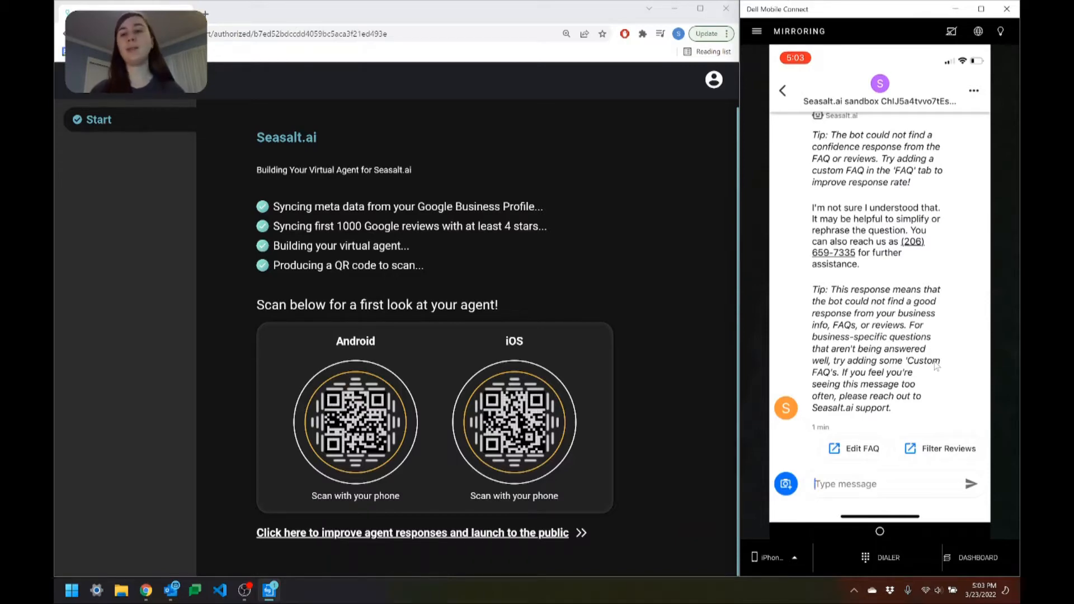
Review the earlier chat replies and ask the sandbox agent "Do you have demos?".
{"action": "scroll", "coordinate": [937, 366], "scroll_direction": "up", "scroll_amount": 10}
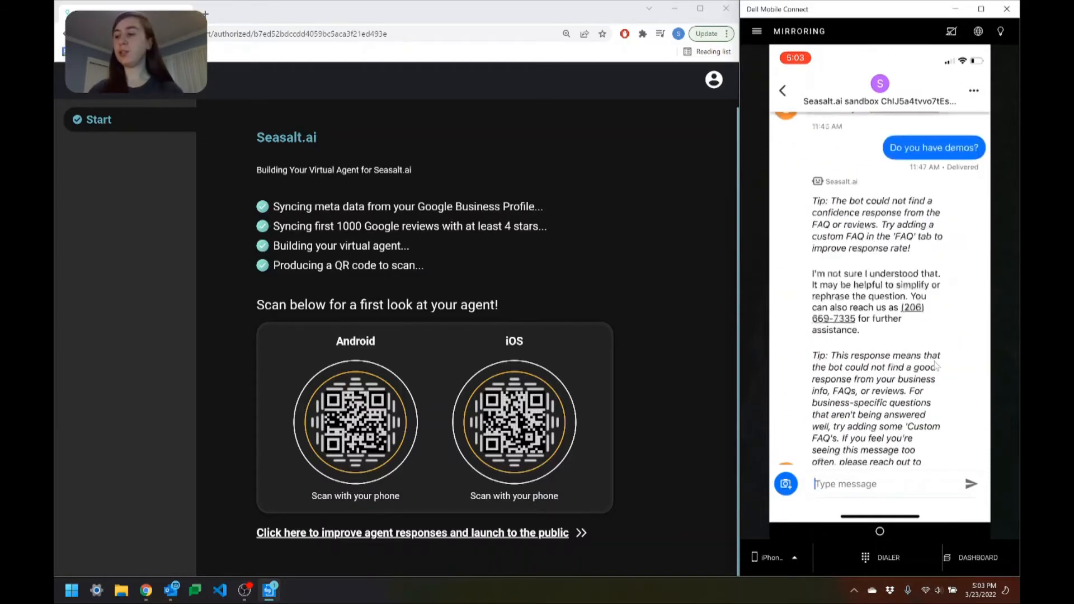
{"action": "scroll", "coordinate": [937, 366], "scroll_direction": "down", "scroll_amount": 3}
{"action": "scroll", "coordinate": [937, 366], "scroll_direction": "down", "scroll_amount": 15}
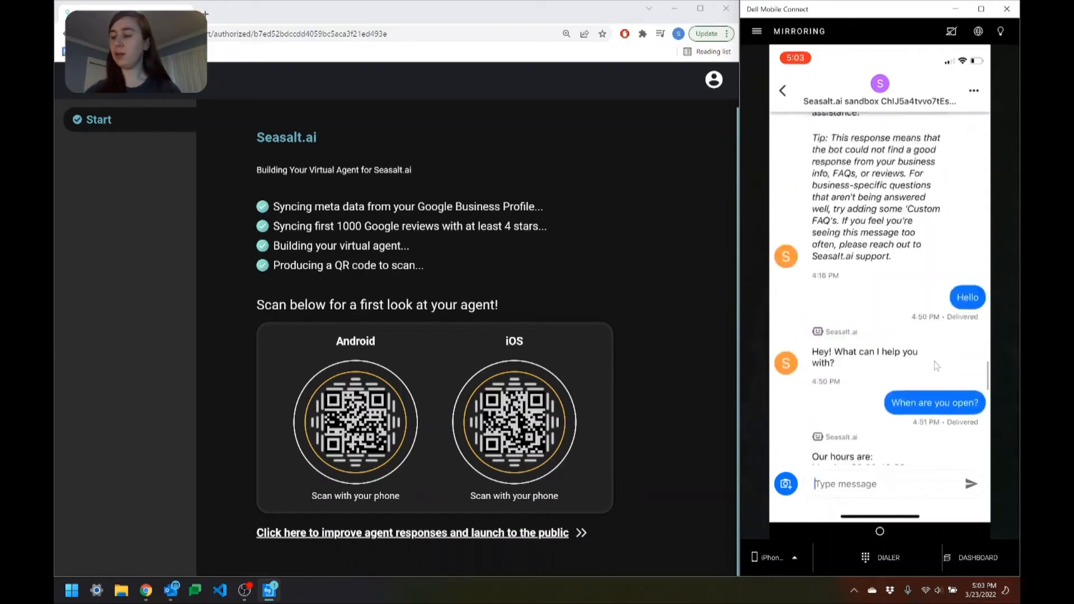
{"action": "scroll", "coordinate": [937, 366], "scroll_direction": "down", "scroll_amount": 5}
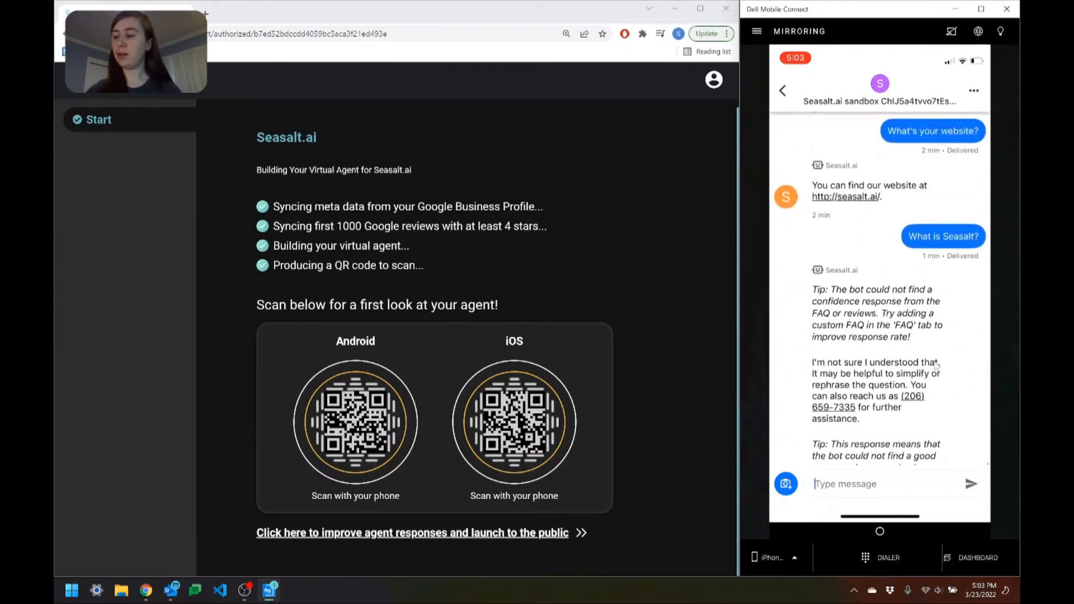
{"action": "scroll", "coordinate": [936, 366], "scroll_direction": "down", "scroll_amount": 3}
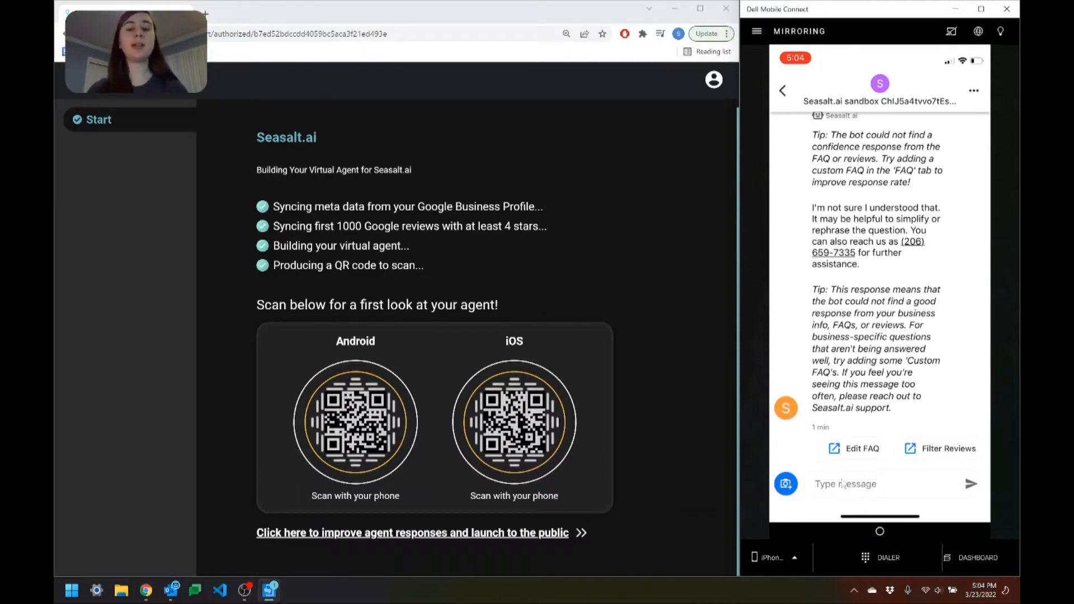
{"action": "type", "text": "Do you have "}
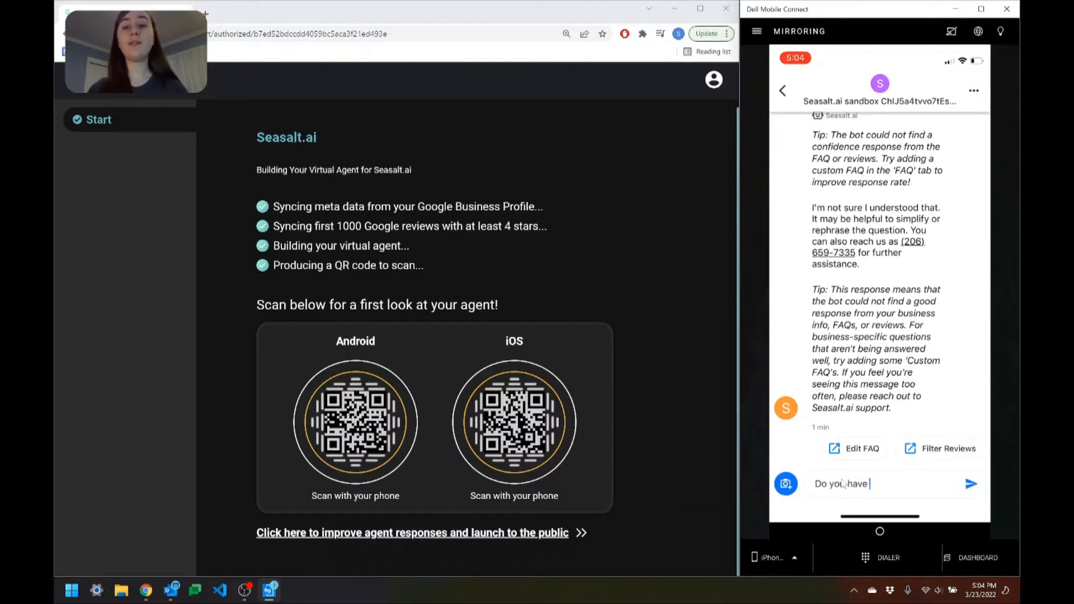
{"action": "type", "text": "demos?"}
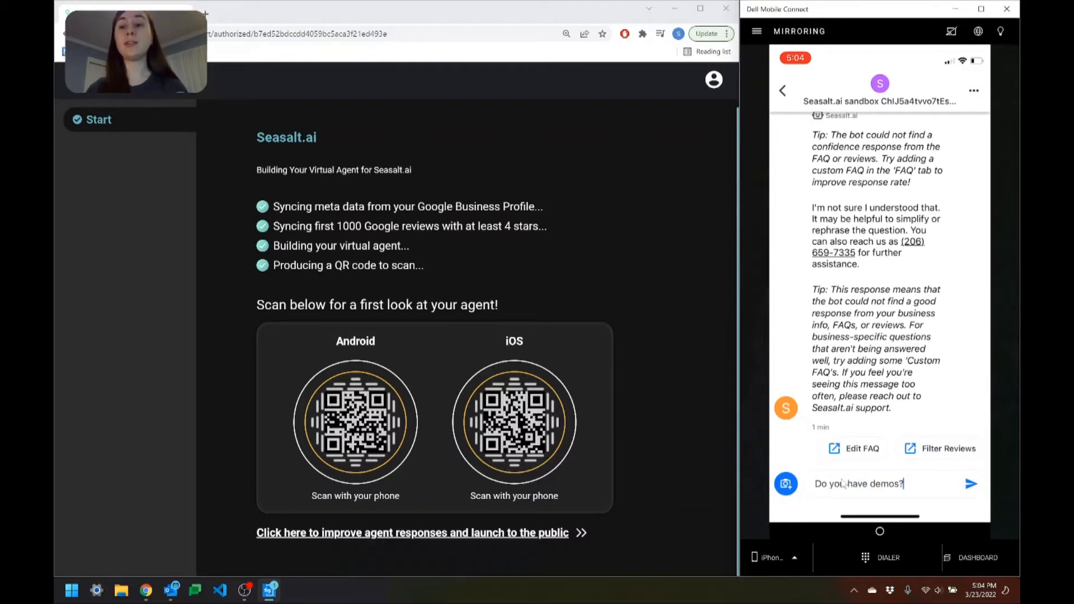
{"action": "left_click", "coordinate": [972, 485]}
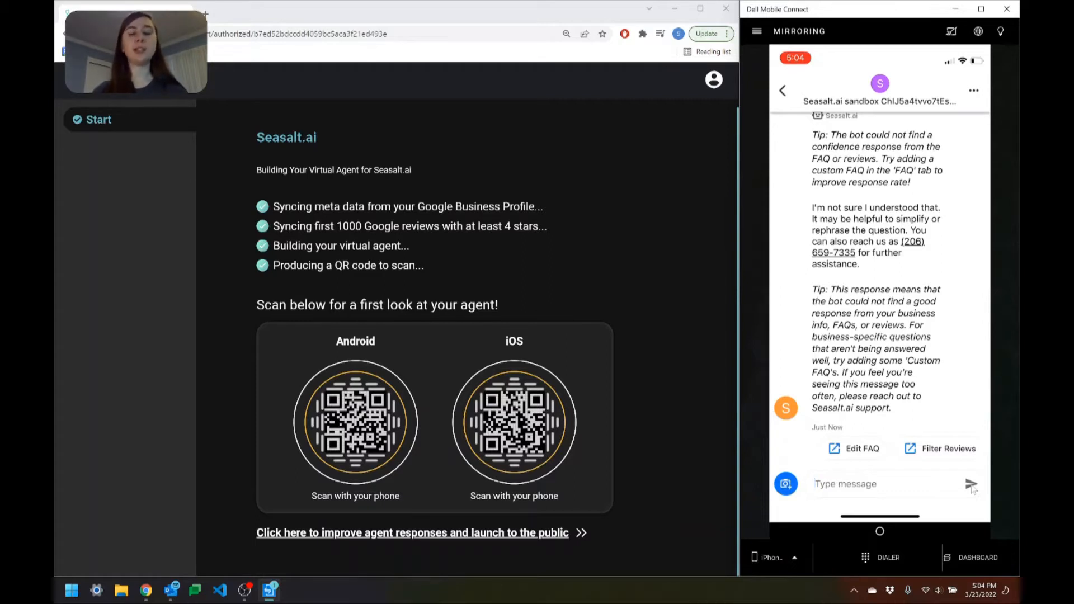
Send the question "Are you a Google partner?" to the sandbox agent.
{"action": "type", "text": "Are you "}
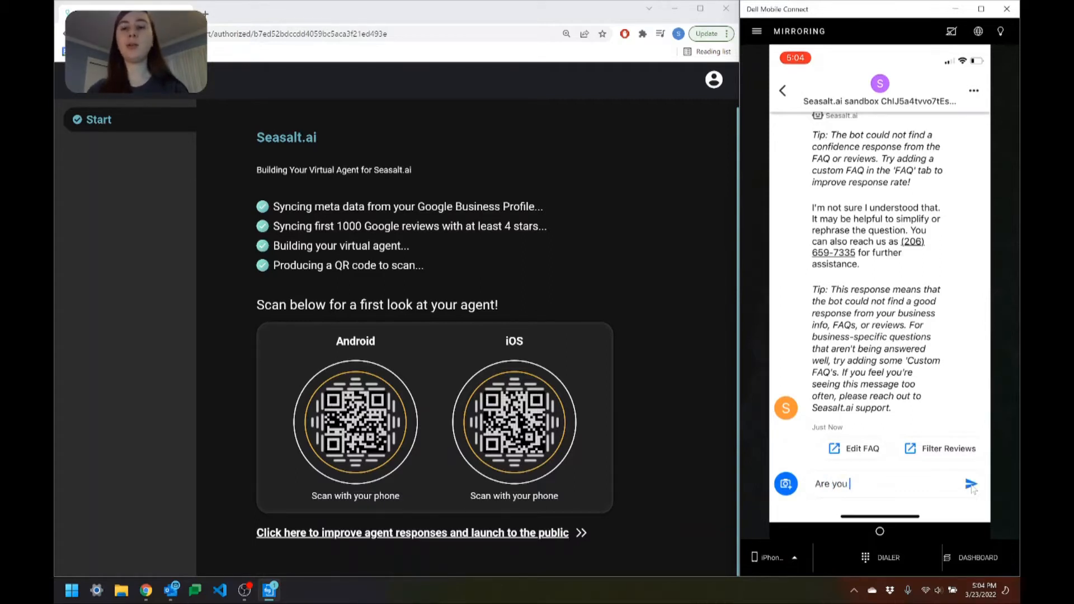
{"action": "type", "text": "a Google partner?"}
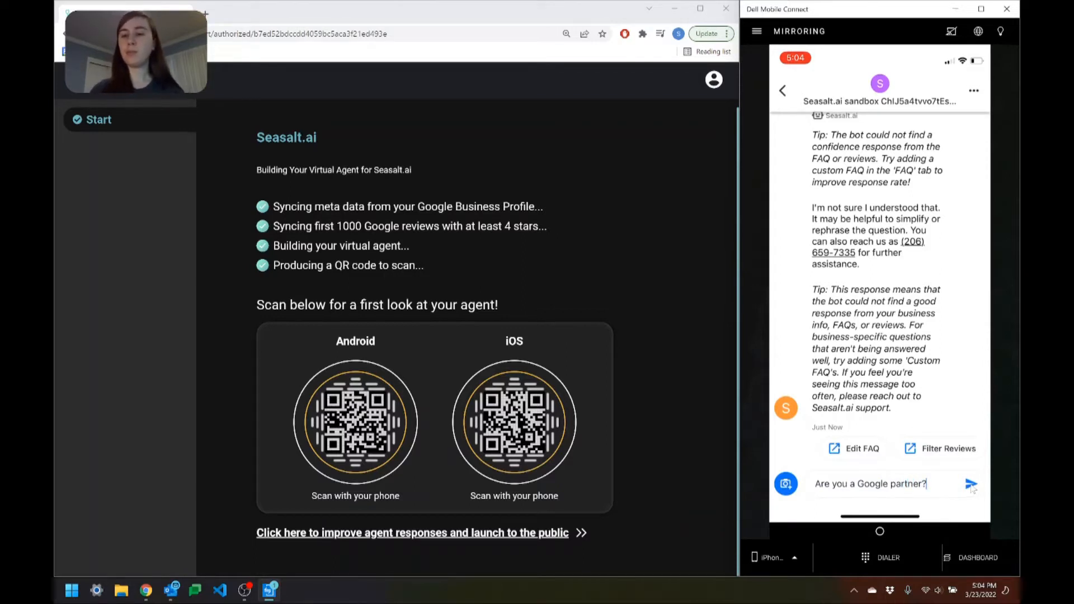
{"action": "left_click", "coordinate": [971, 485]}
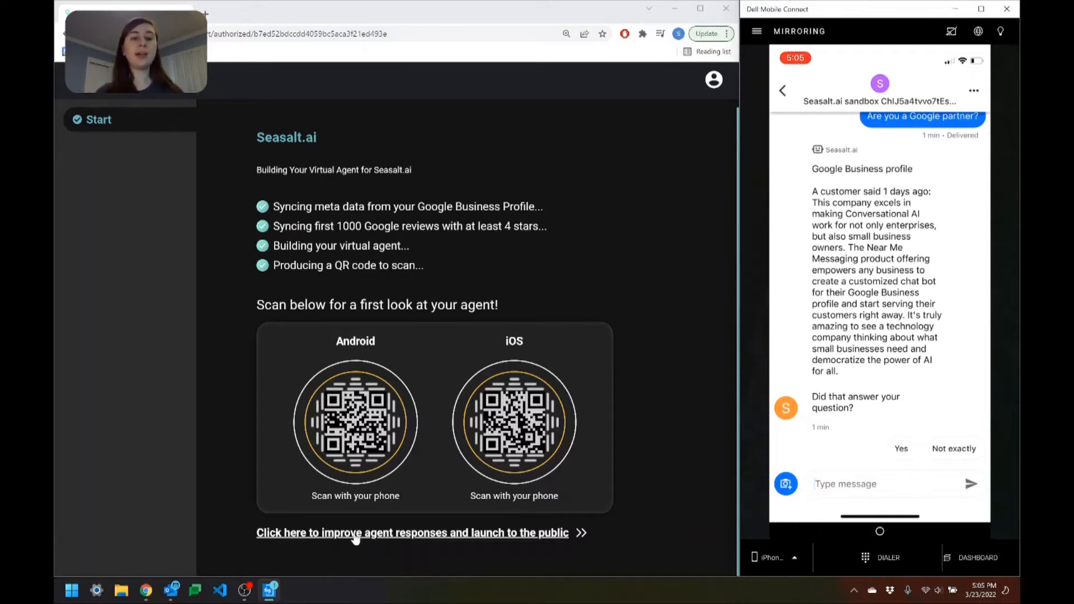
Return to the browser, open the agent's improvement and launch dashboard, and view its Custom FAQ and Knowledge Base pages.
{"action": "left_click", "coordinate": [447, 535]}
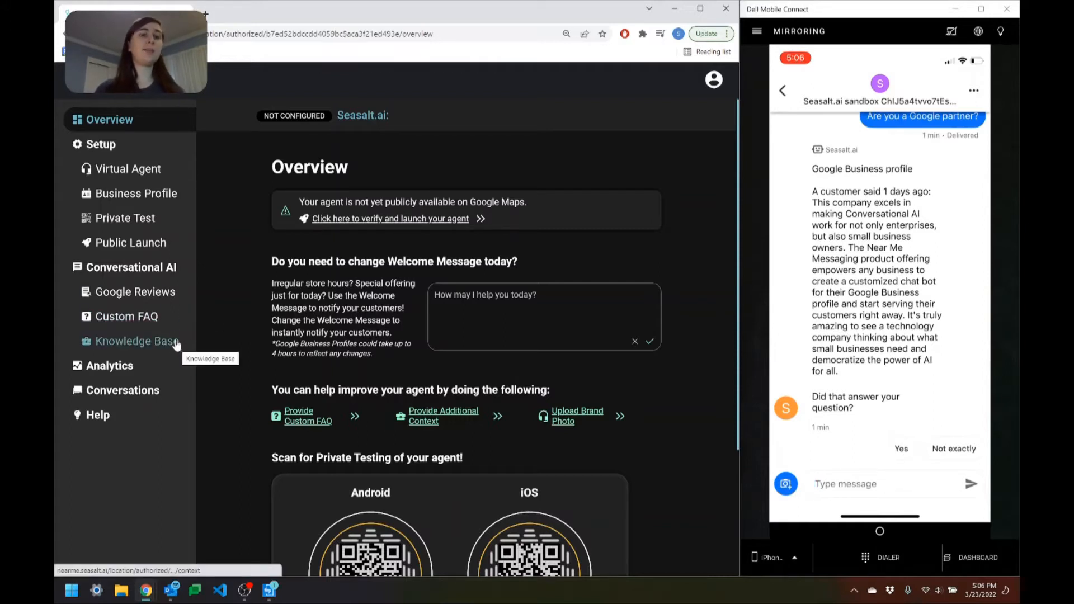
{"action": "left_click", "coordinate": [147, 328]}
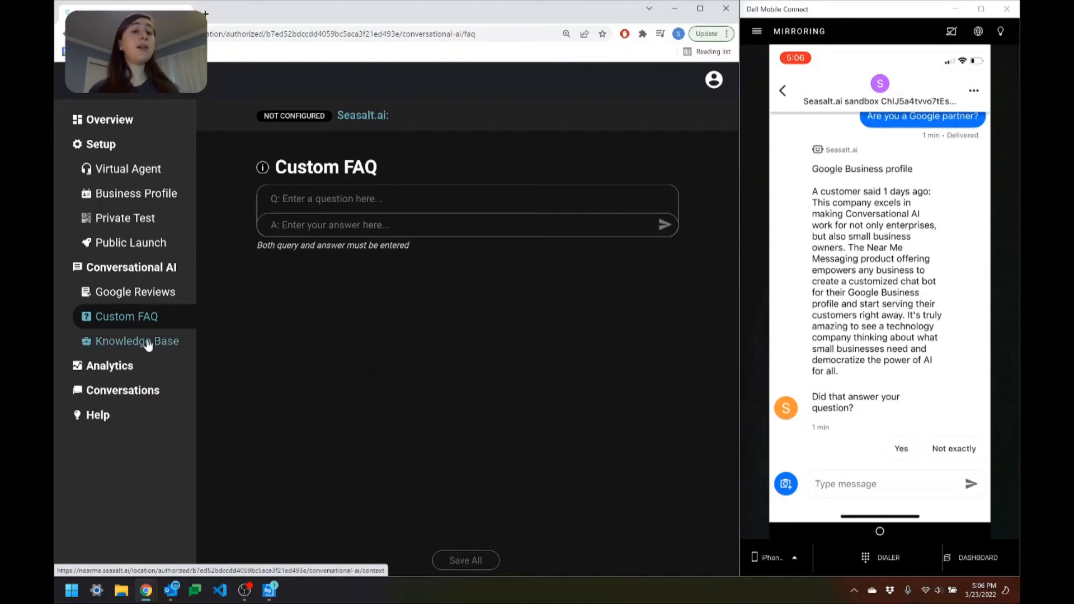
{"action": "left_click", "coordinate": [147, 343]}
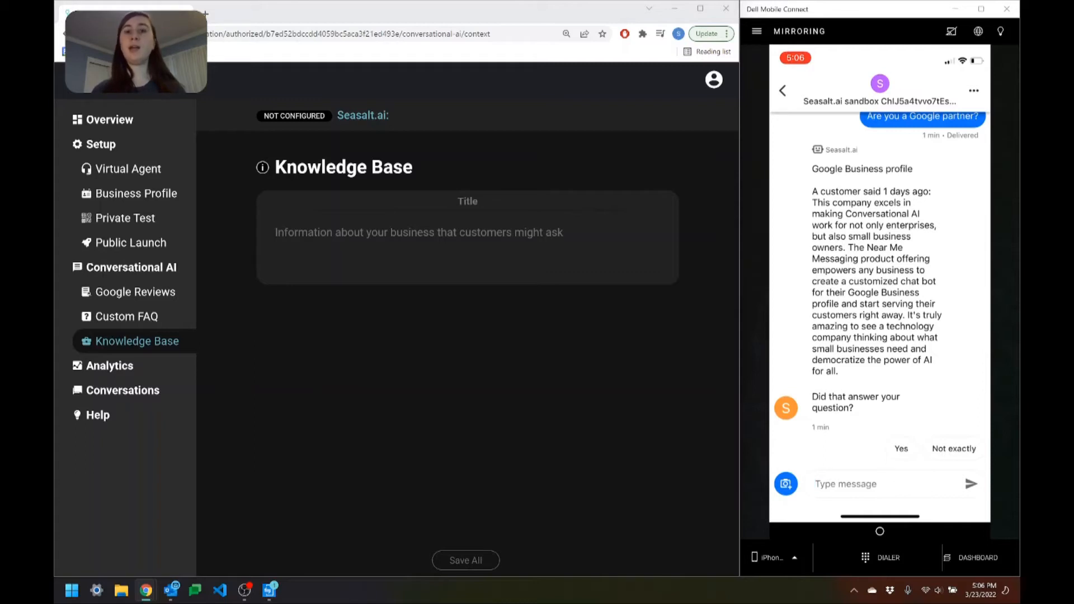
Save Knowledge Base entry "About": "Seasalt.ai is a Seattle-based Cloud Communication AI company. Try SeaSuite and SeaX, the next-gen voice solution for the contact centers of the future.".
{"action": "left_click", "coordinate": [456, 222]}
{"action": "type", "text": "Seasalt.ai is a Seattle-based Cloud Communication AI company. Try SeaSuite and SeaX, the next-gen voice solution for the contact centers of the future."}
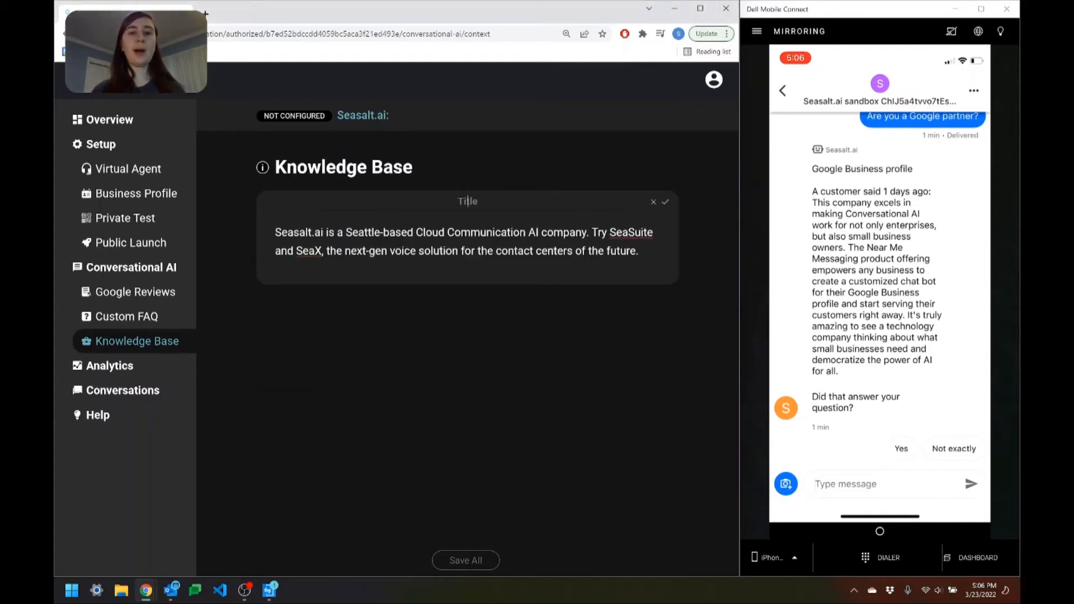
{"action": "type", "text": "About"}
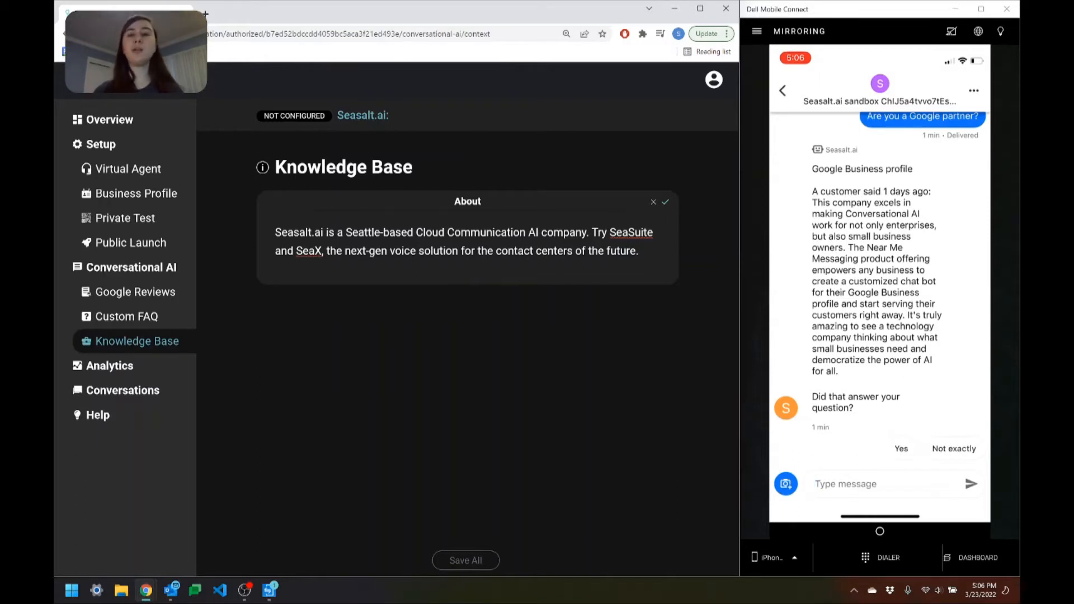
{"action": "left_click", "coordinate": [665, 203]}
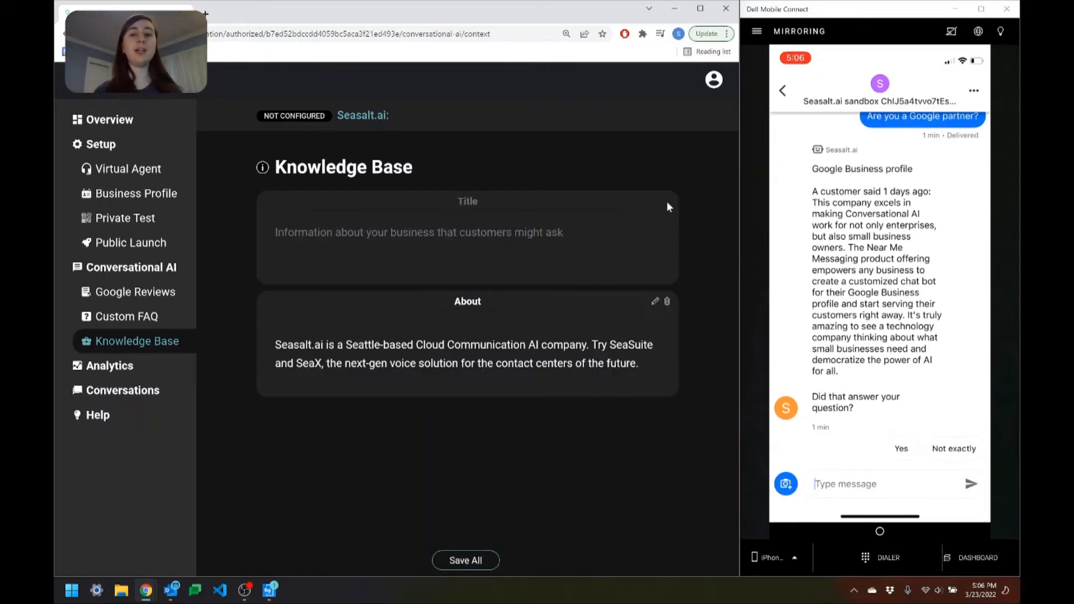
{"action": "left_click", "coordinate": [467, 560]}
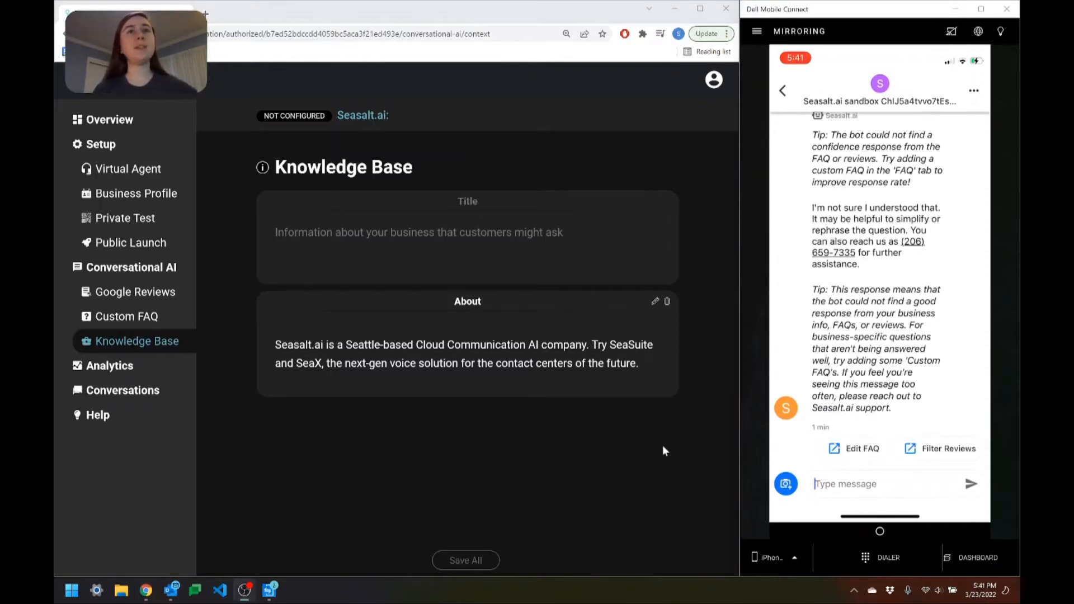
Test the sandbox agent with the new Knowledge Base entry by asking "What is Seasalt?" and "Who are you?".
{"action": "left_click", "coordinate": [832, 490]}
{"action": "type", "text": "Wh"}
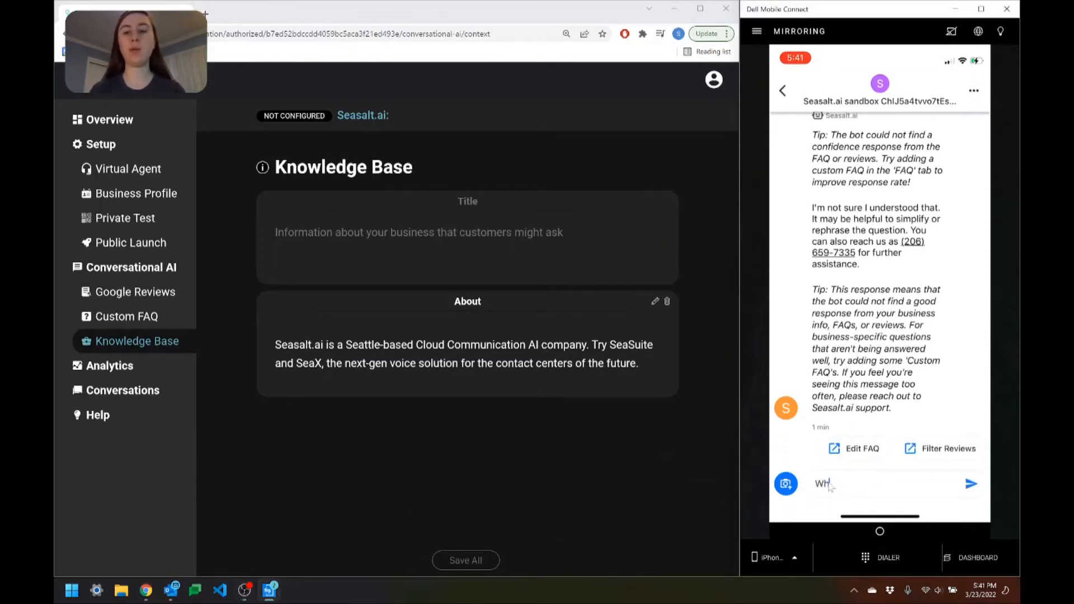
{"action": "type", "text": "at is Seasalt?"}
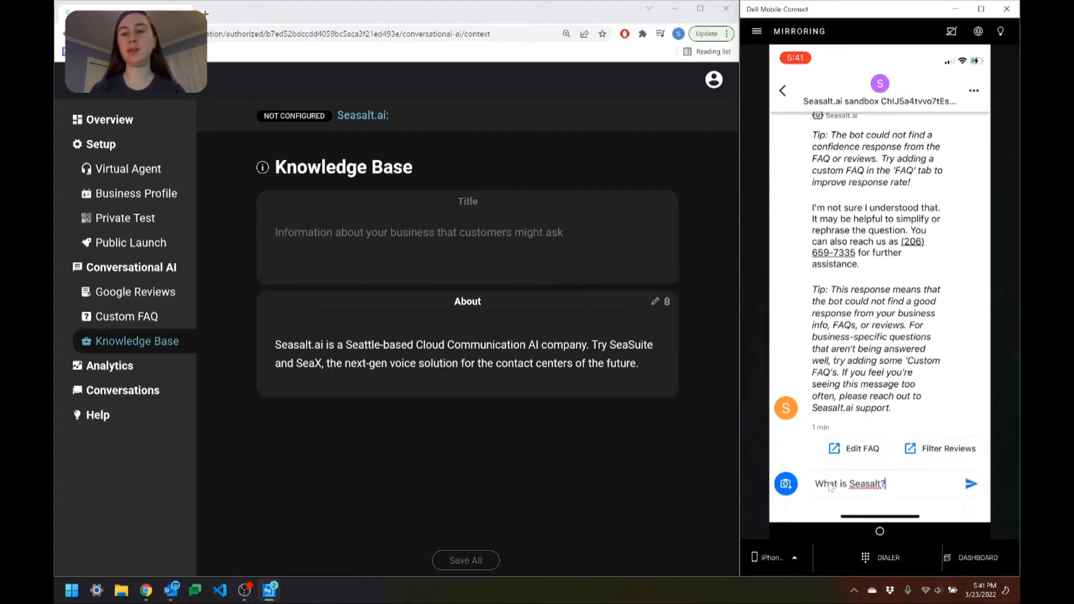
{"action": "left_click", "coordinate": [970, 485]}
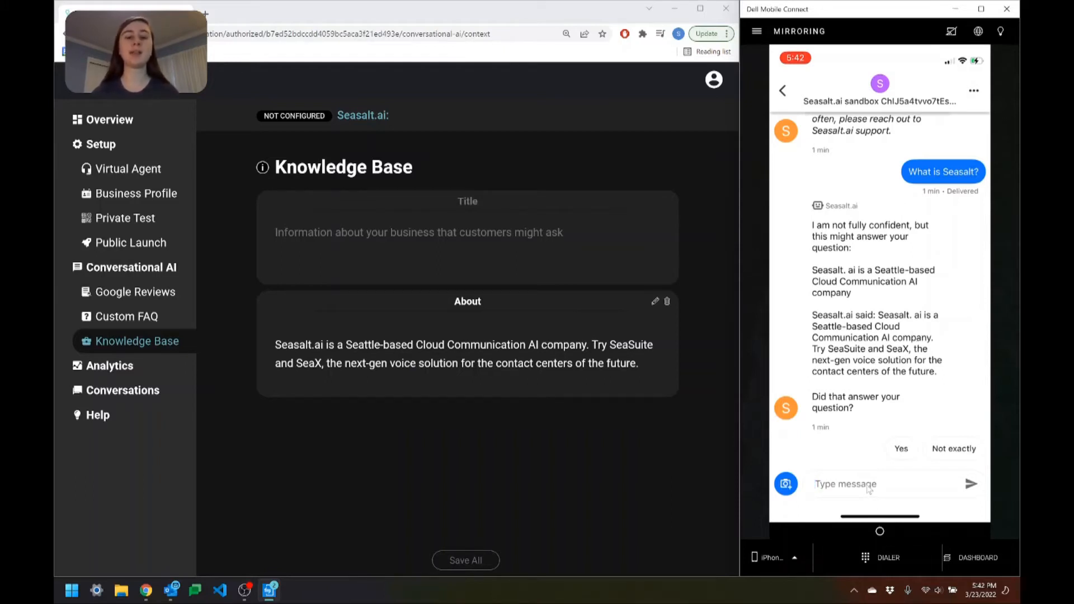
{"action": "type", "text": "Who are you?"}
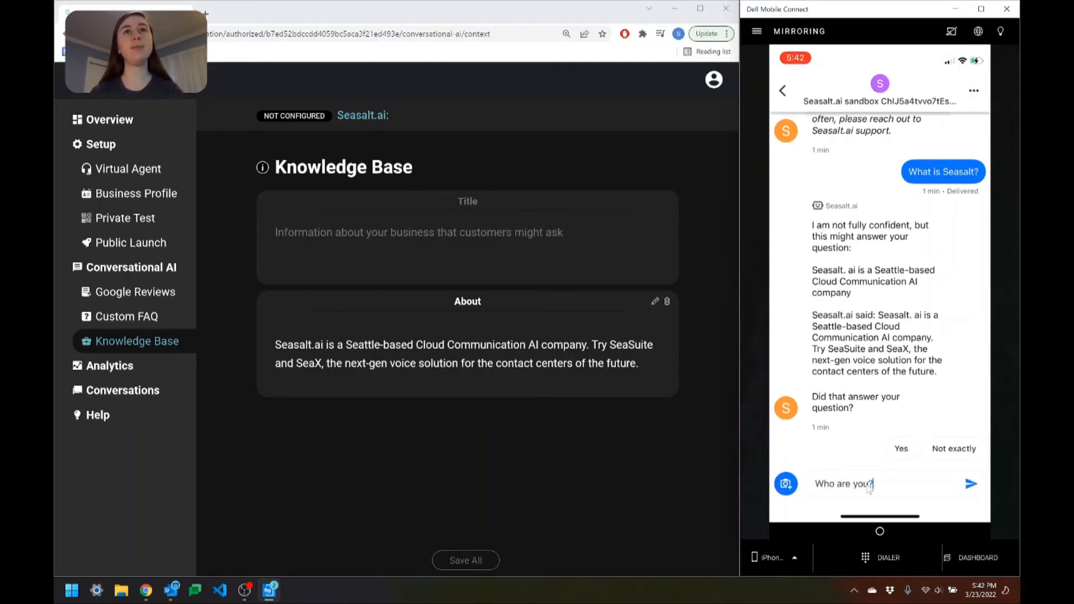
{"action": "left_click", "coordinate": [975, 486]}
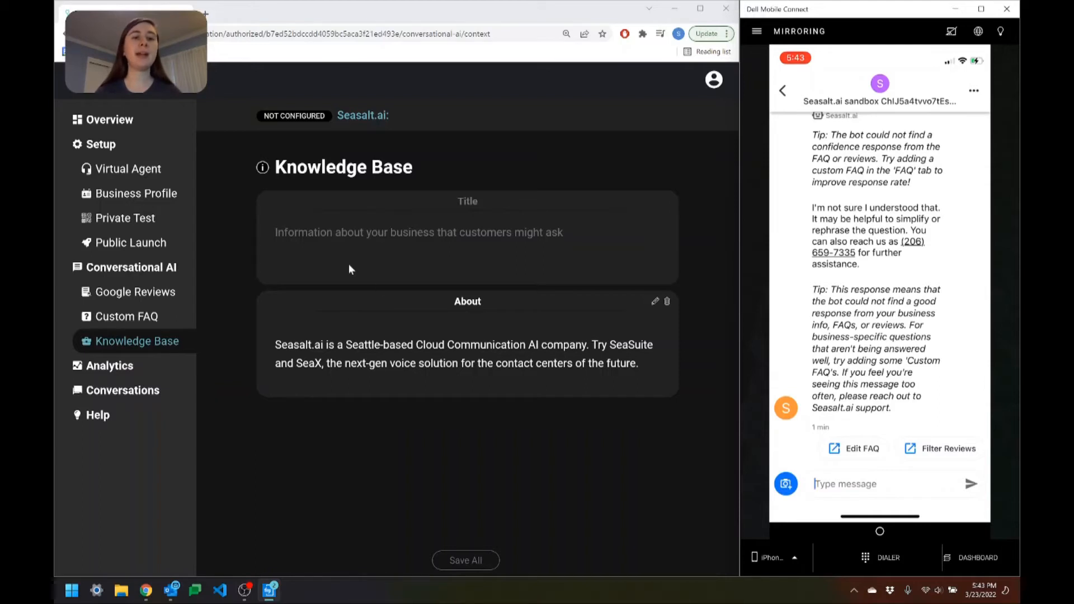
Add a Custom FAQ answering "What is Seasalt?" with "We are a Cloud Communication AI company, providing next-gen voice solutions for the contact centers of the future.".
{"action": "left_click", "coordinate": [142, 316]}
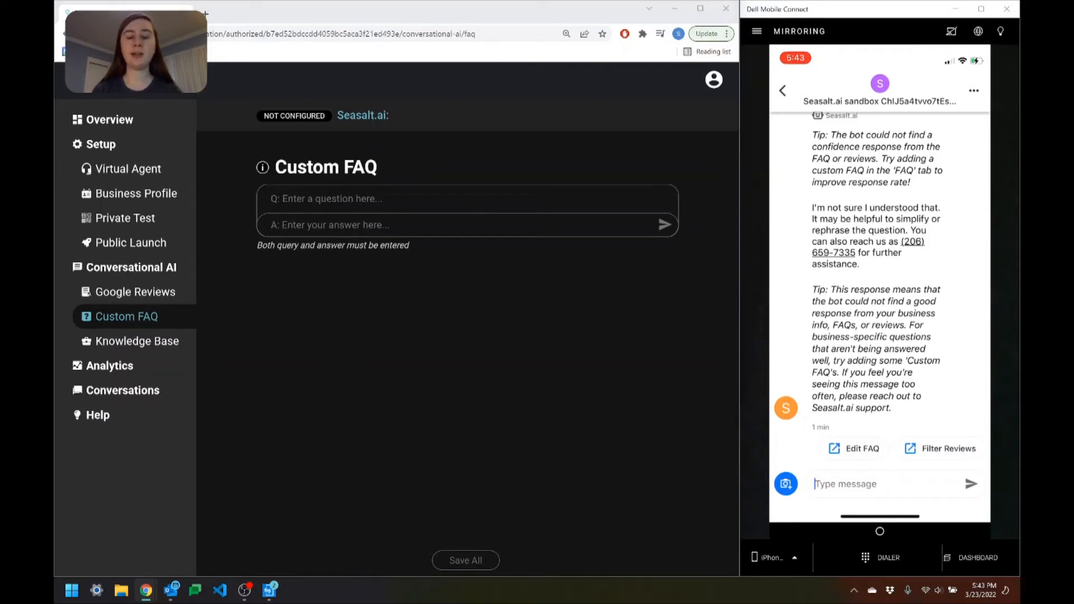
{"action": "left_click", "coordinate": [464, 225]}
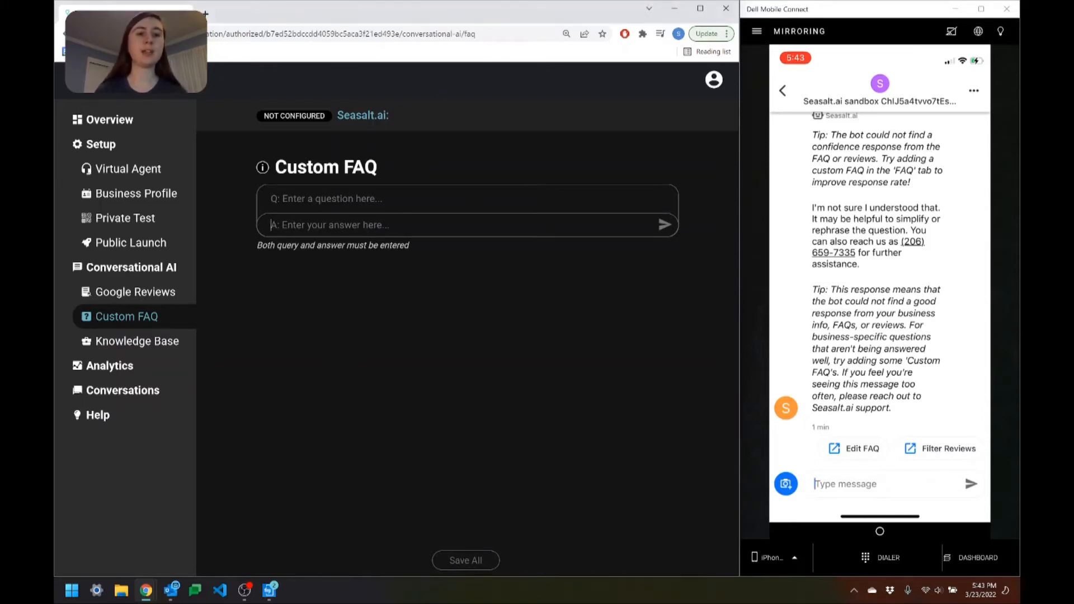
{"action": "key", "text": "ctrl+v"}
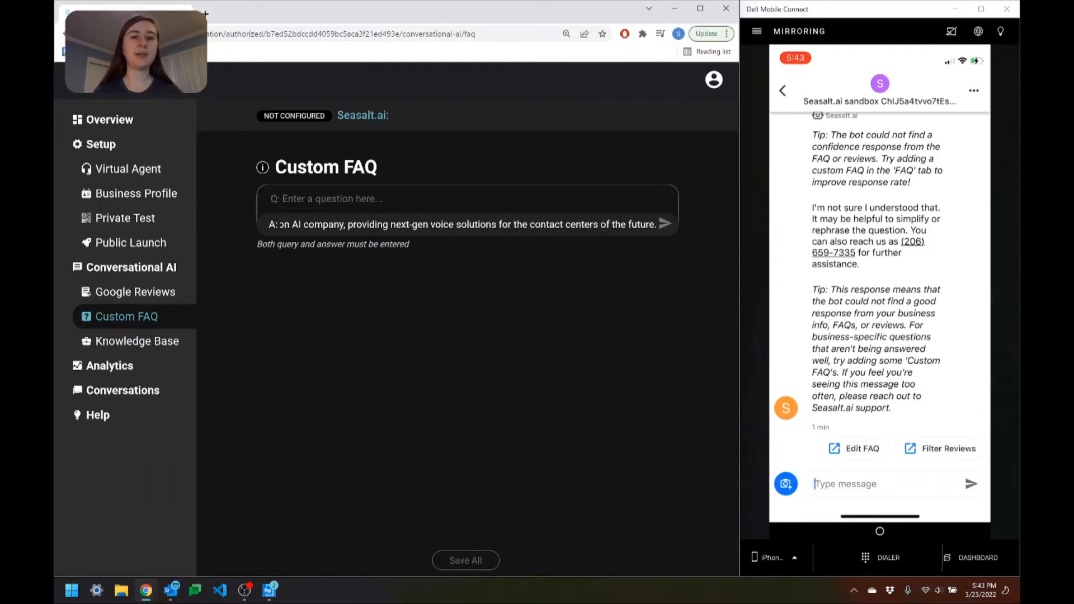
{"action": "key", "text": "Left"}
{"action": "key", "text": "Left"}
{"action": "key", "text": "Left"}
{"action": "key", "text": "Left"}
{"action": "key", "text": "Left"}
{"action": "key", "text": "Left"}
{"action": "key", "text": "Left"}
{"action": "key", "text": "Left"}
{"action": "key", "text": "Left"}
{"action": "key", "text": "Left"}
{"action": "key", "text": "Left"}
{"action": "key", "text": "Left"}
{"action": "key", "text": "Left"}
{"action": "key", "text": "Left"}
{"action": "key", "text": "Left"}
{"action": "key", "text": "Left"}
{"action": "key", "text": "Left"}
{"action": "key", "text": "Left"}
{"action": "key", "text": "Left"}
{"action": "key", "text": "Left"}
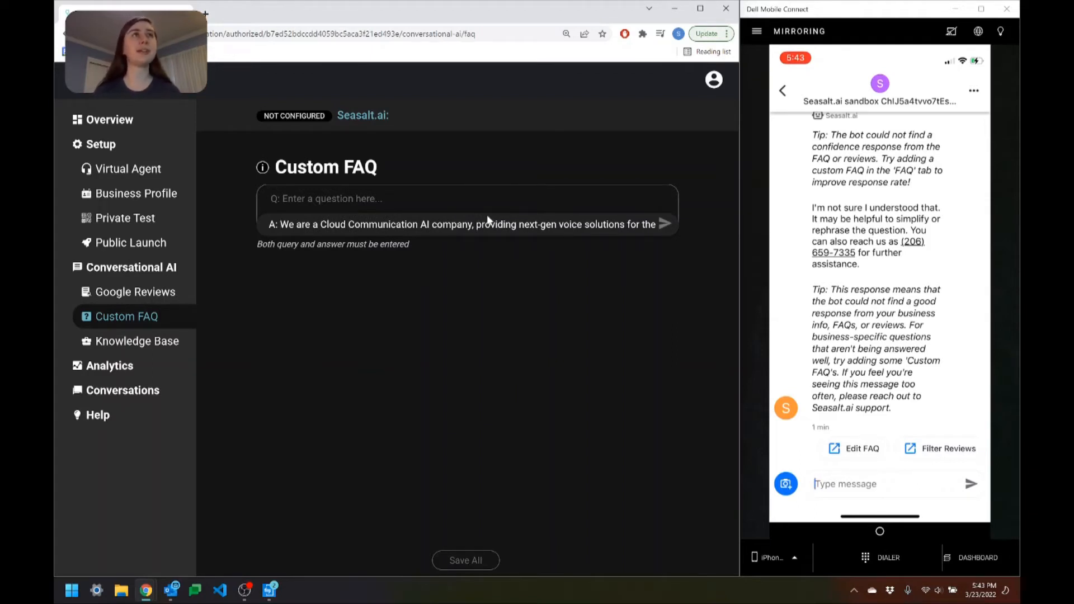
{"action": "key", "text": "shift+Tab"}
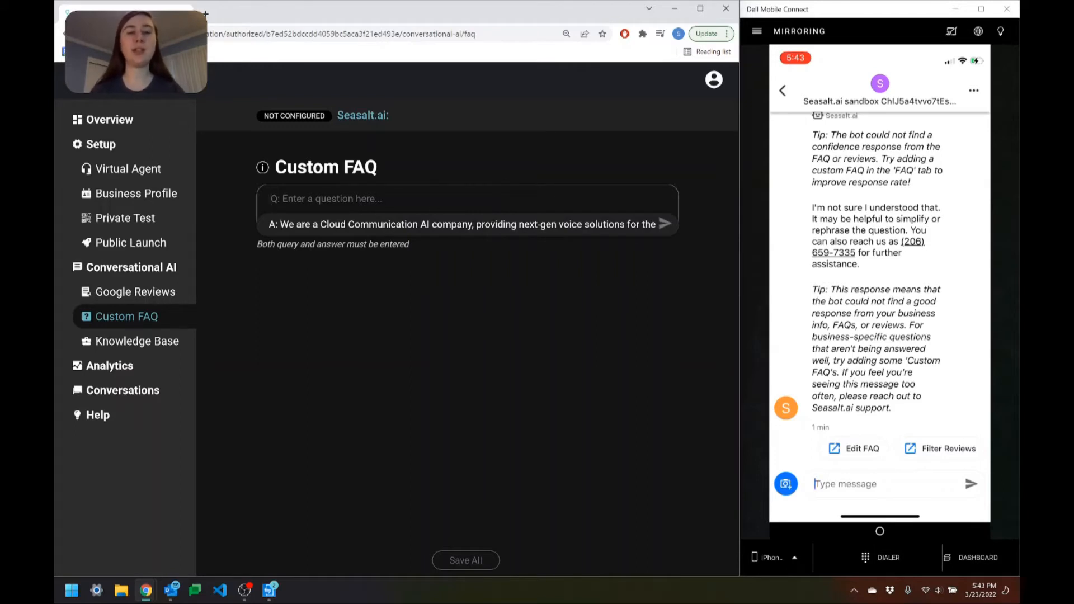
{"action": "type", "text": "What is S"}
{"action": "type", "text": "easalt?"}
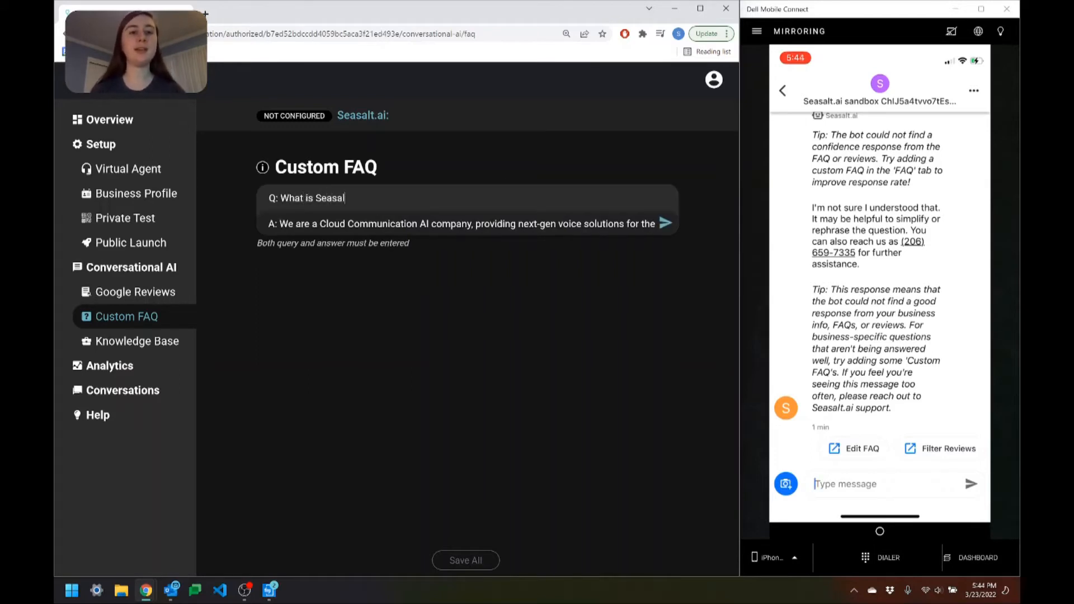
{"action": "left_click", "coordinate": [666, 225]}
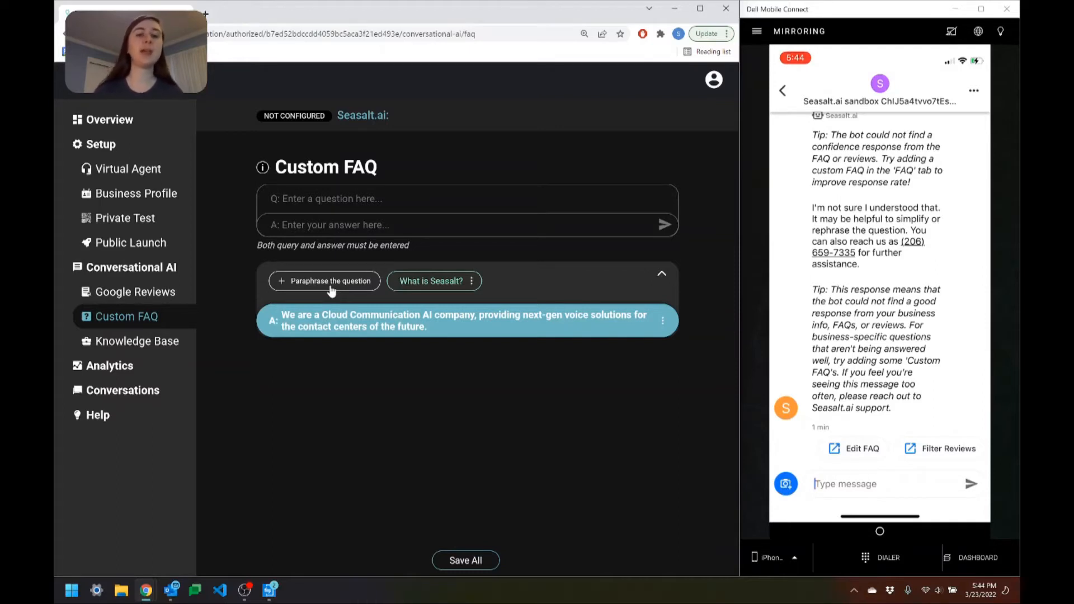
Add the paraphrases "Who are you?", "What do you do?" and "What is Seasalt.ai?" to the FAQ question and save all changes.
{"action": "left_click", "coordinate": [331, 286]}
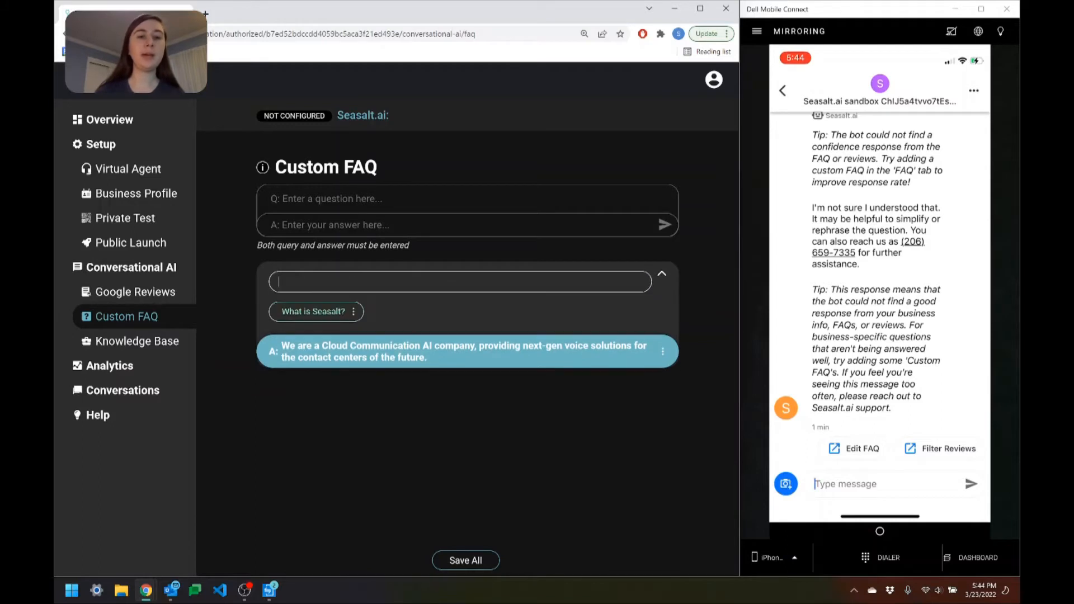
{"action": "type", "text": "Who are you?"}
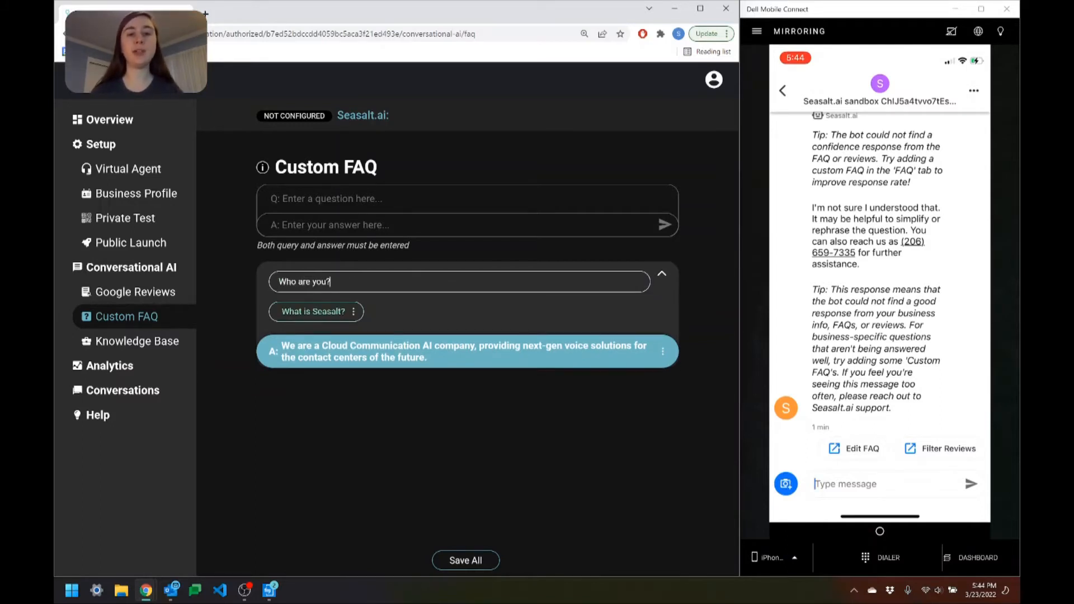
{"action": "key", "text": "Return"}
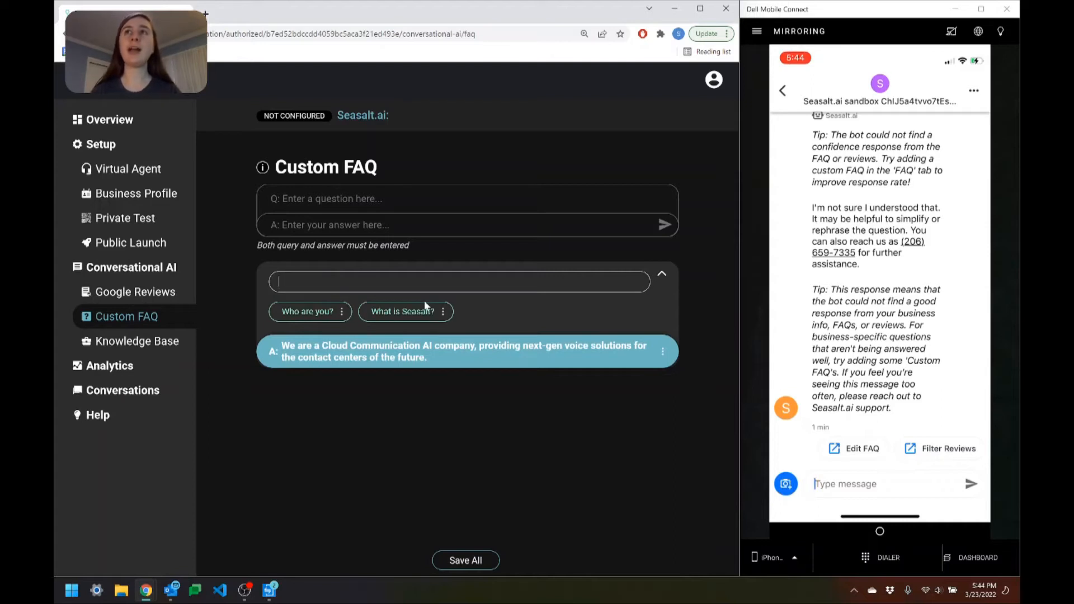
{"action": "type", "text": "Wha"}
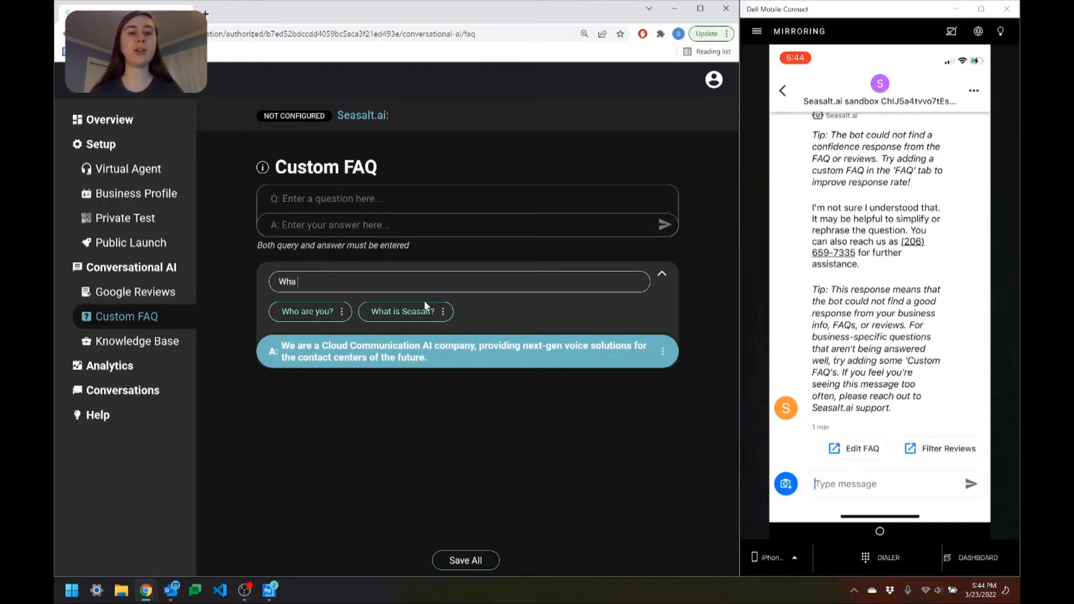
{"action": "type", "text": "t do you do?"}
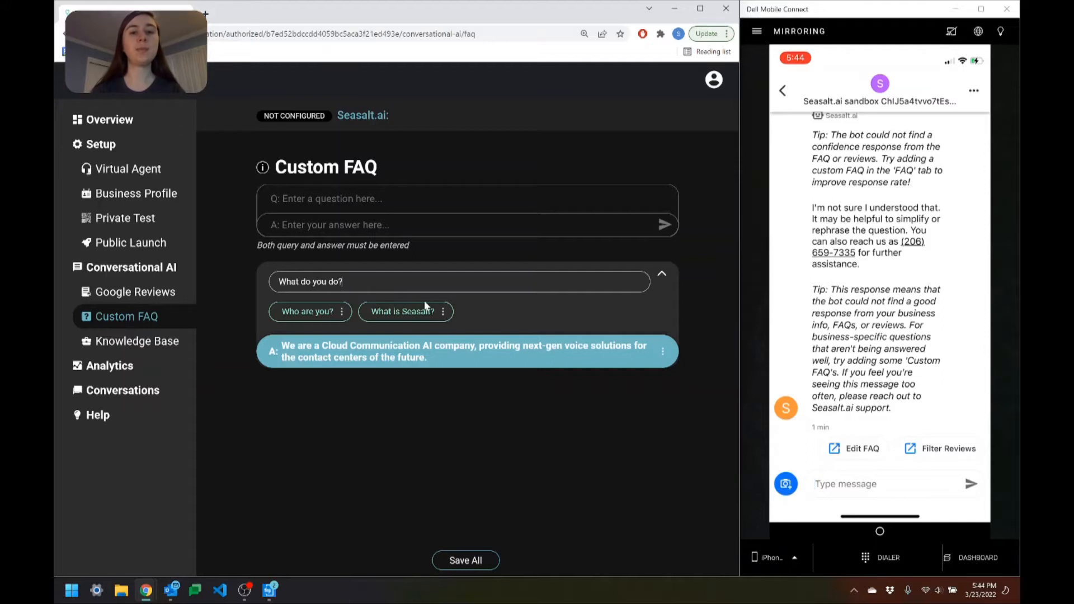
{"action": "key", "text": "Return"}
{"action": "type", "text": "W"}
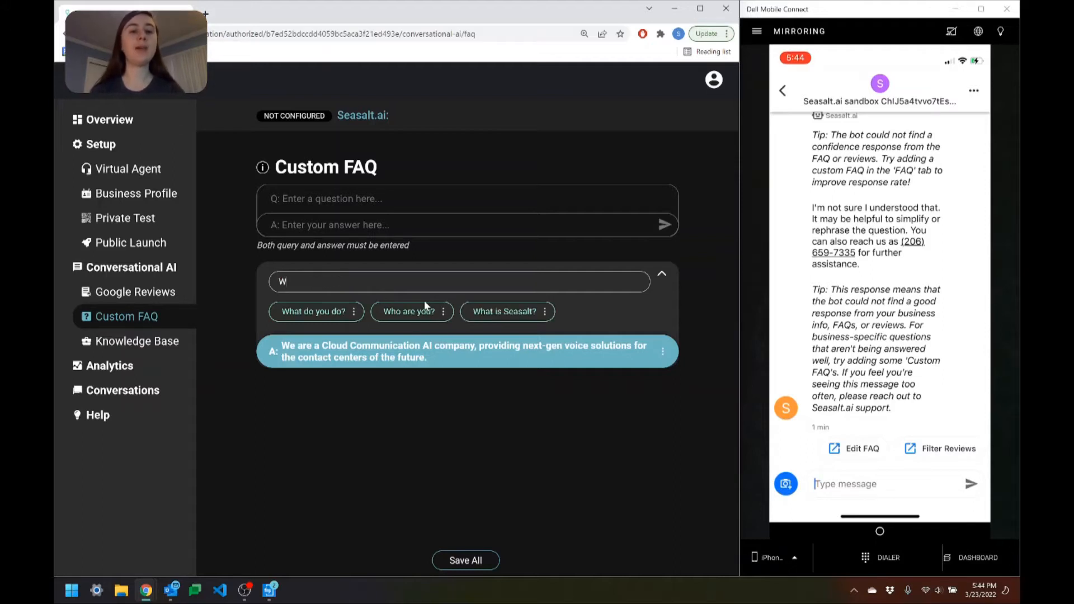
{"action": "type", "text": "hat is Sea"}
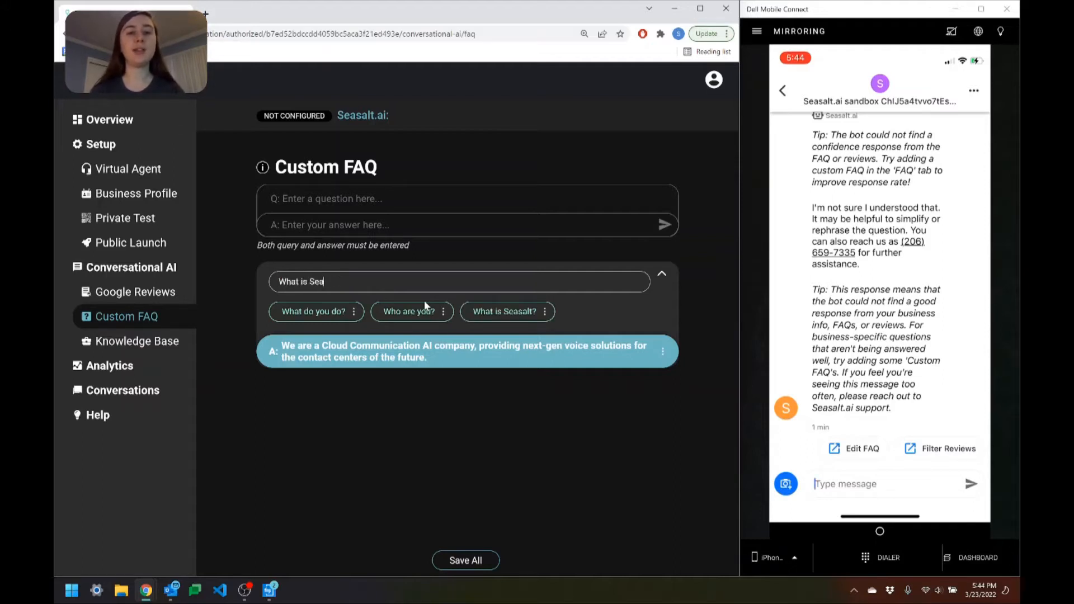
{"action": "type", "text": "salt.ai?"}
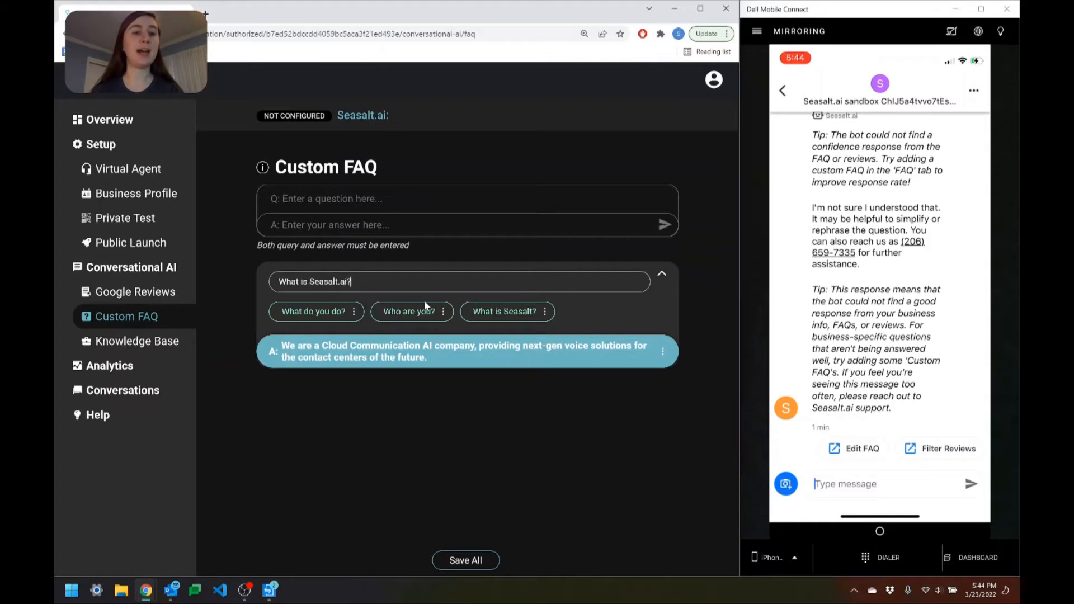
{"action": "key", "text": "Return"}
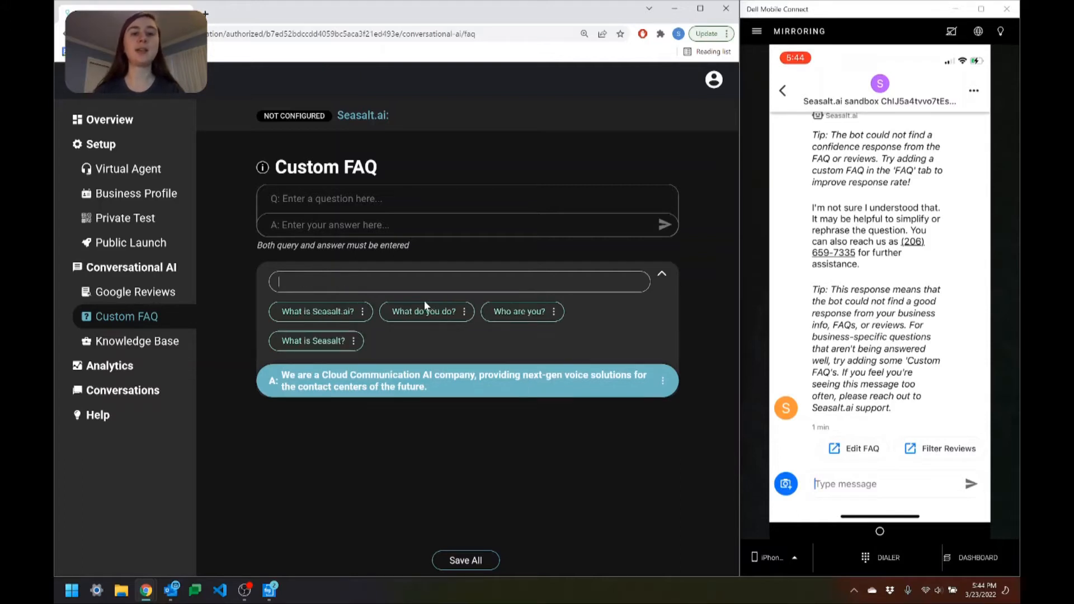
{"action": "left_click", "coordinate": [578, 430]}
{"action": "left_click", "coordinate": [468, 559]}
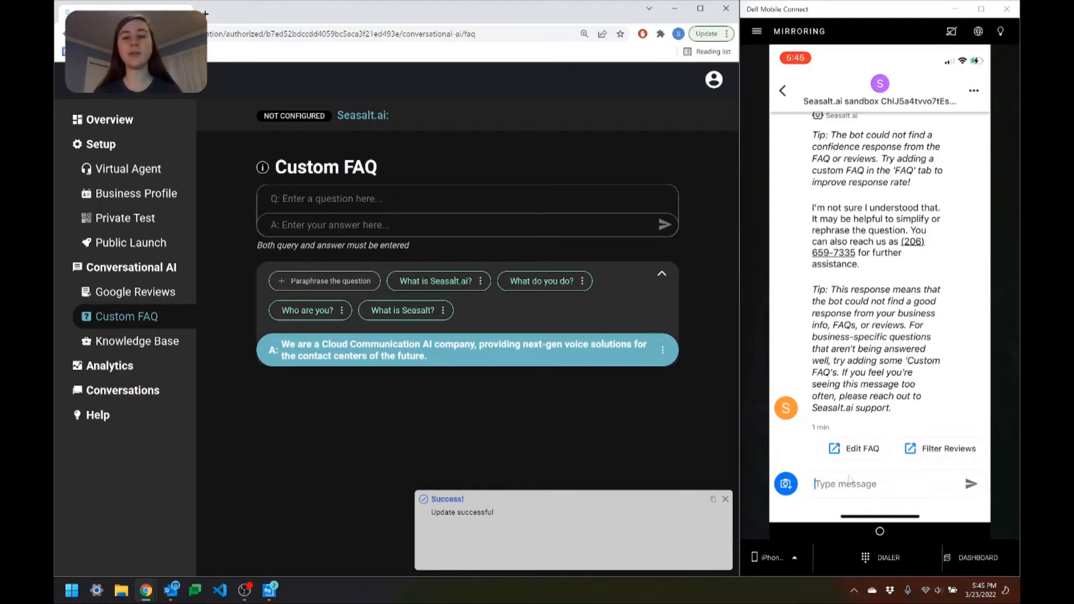
Send "Who are you?" and "What is Seasalt?" to the sandbox agent to test the custom FAQ.
{"action": "left_click", "coordinate": [832, 485]}
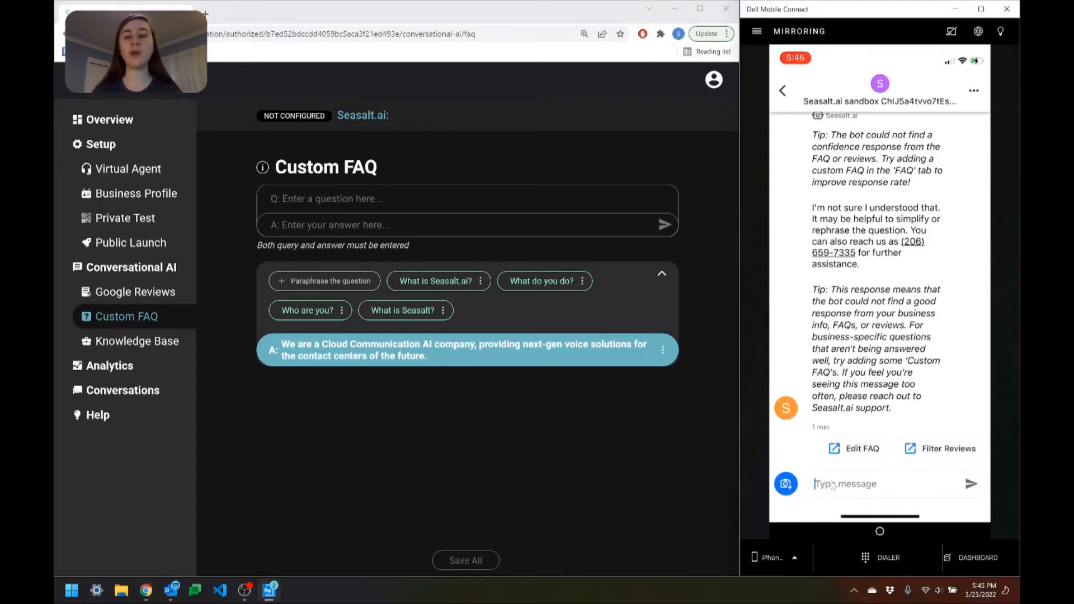
{"action": "type", "text": "Who are you?"}
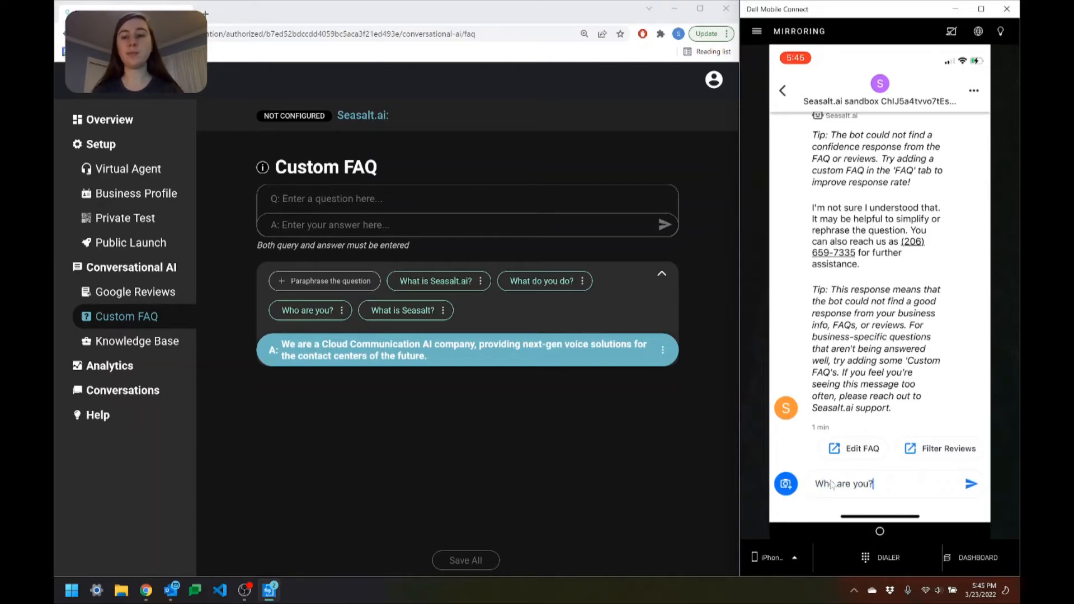
{"action": "left_click", "coordinate": [966, 485]}
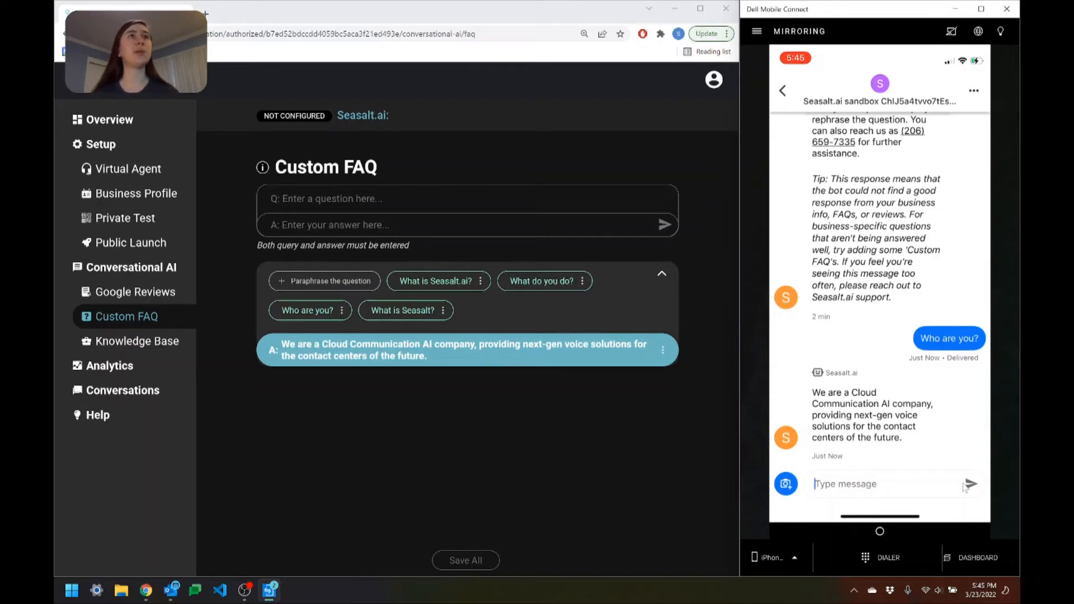
{"action": "type", "text": "Wh"}
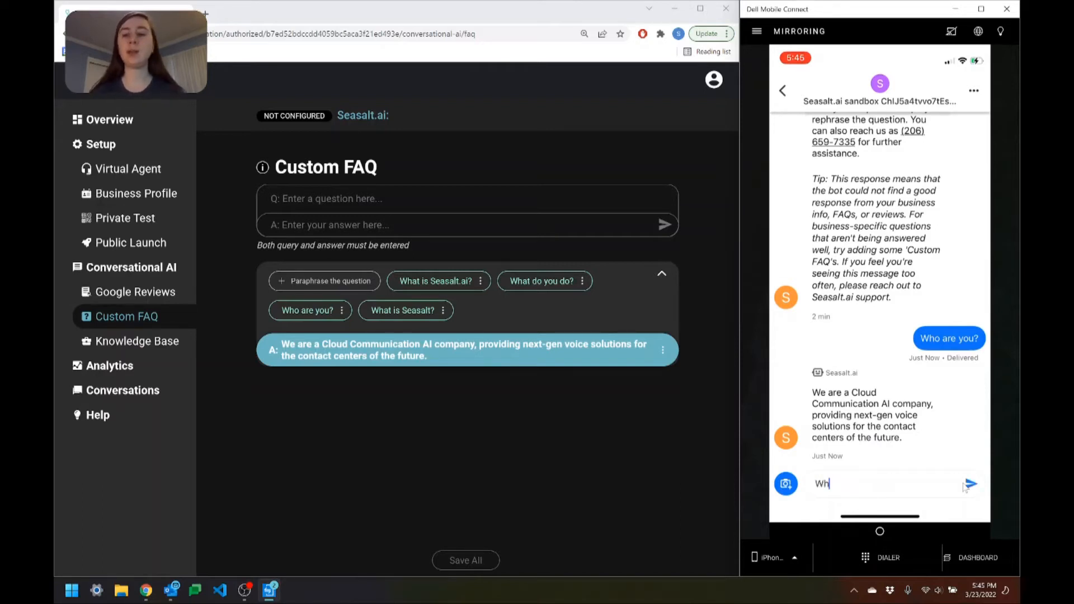
{"action": "type", "text": "at is Seasalt?"}
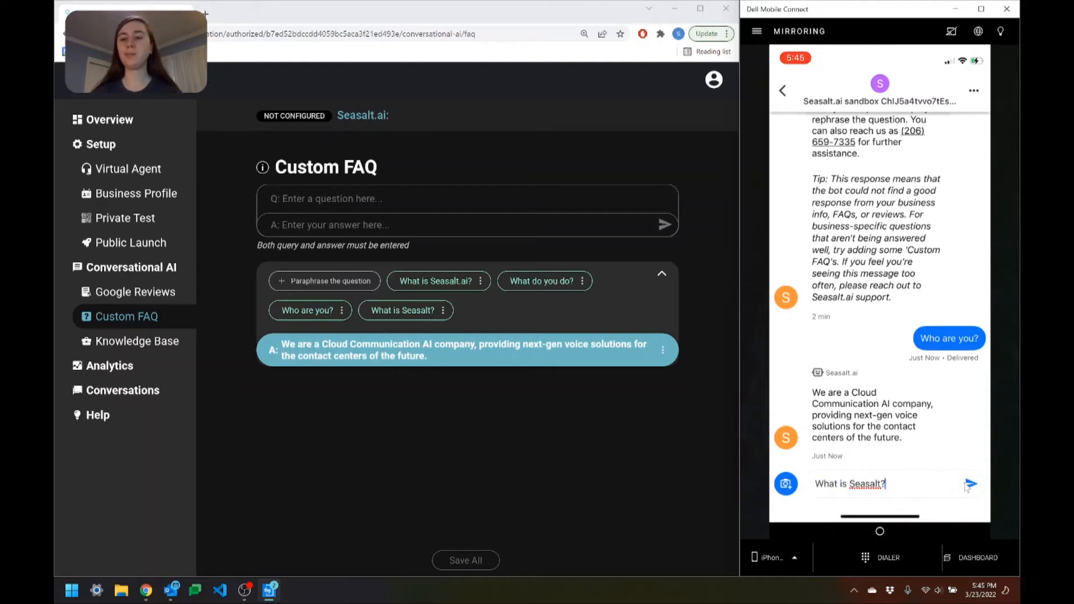
{"action": "left_click", "coordinate": [969, 486]}
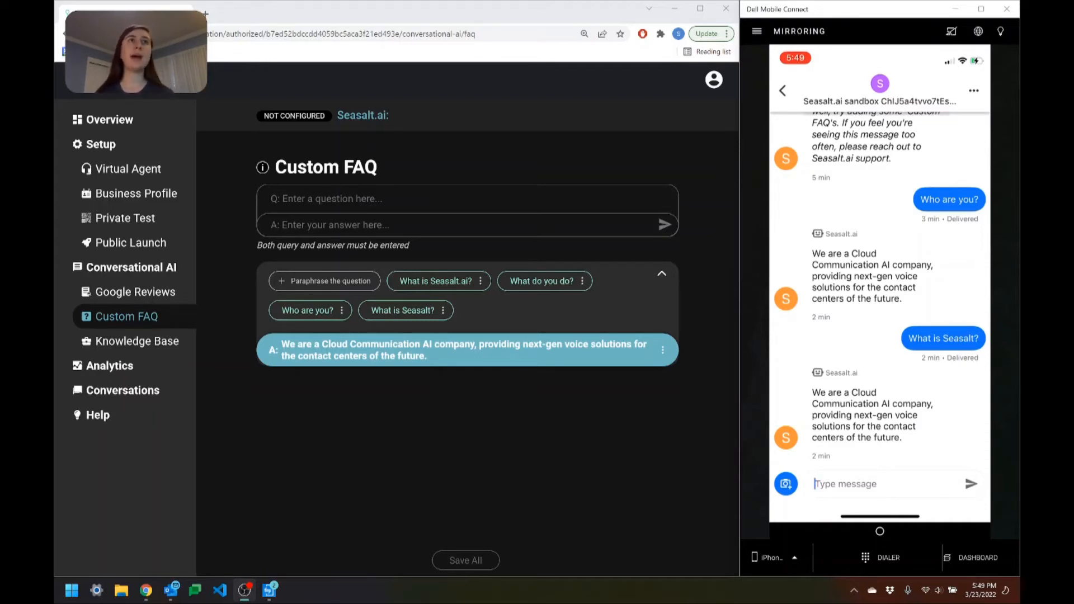
Send "Tell me about Seasalt" to the sandbox agent to test a question not covered by the FAQ paraphrases.
{"action": "left_click", "coordinate": [864, 492]}
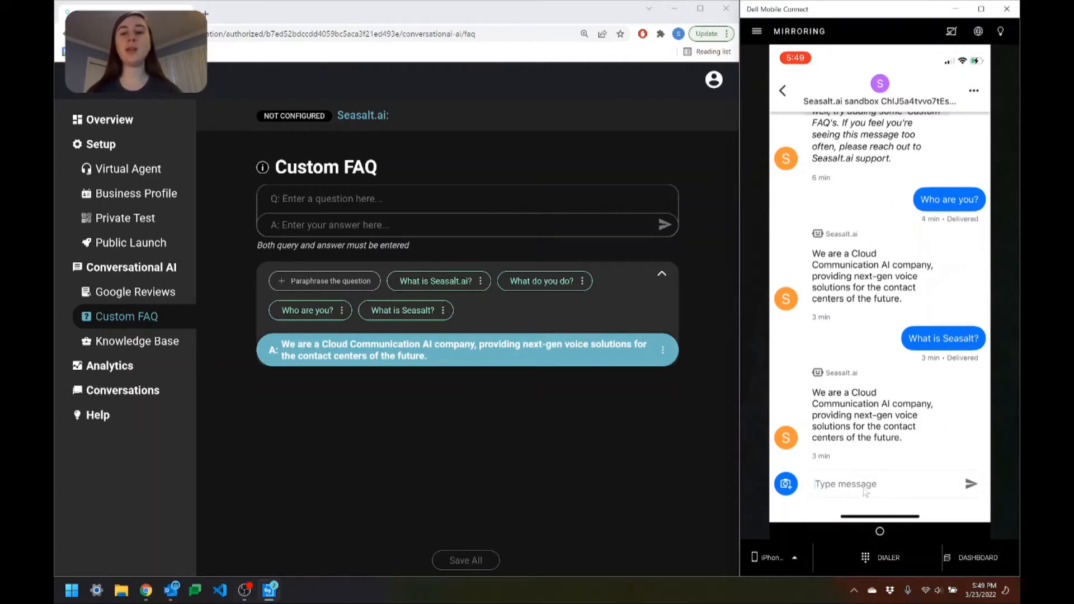
{"action": "type", "text": "Te"}
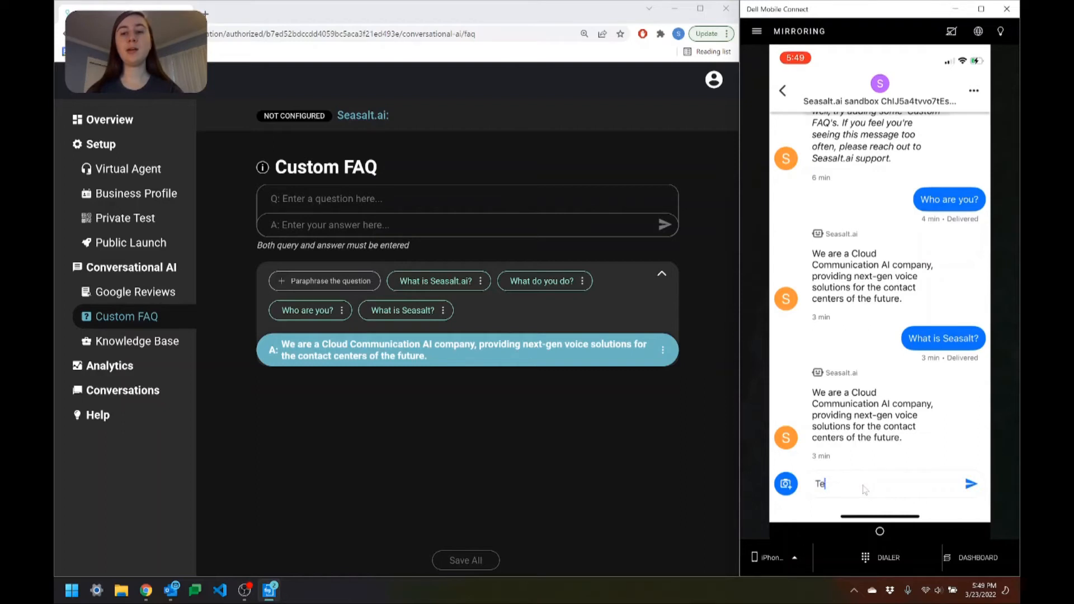
{"action": "type", "text": "ll me about Seas"}
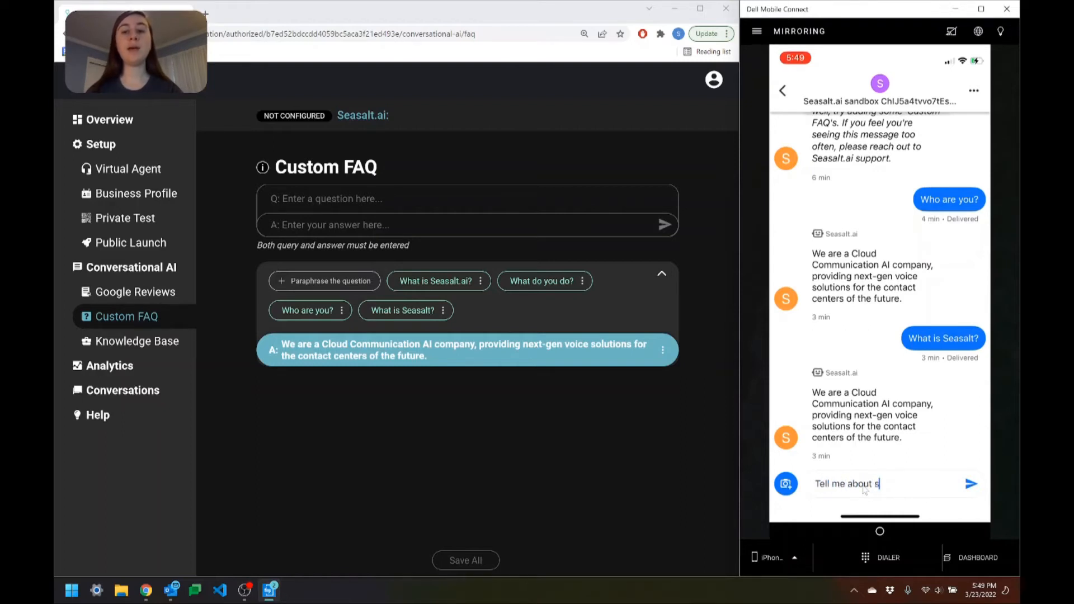
{"action": "type", "text": "alt"}
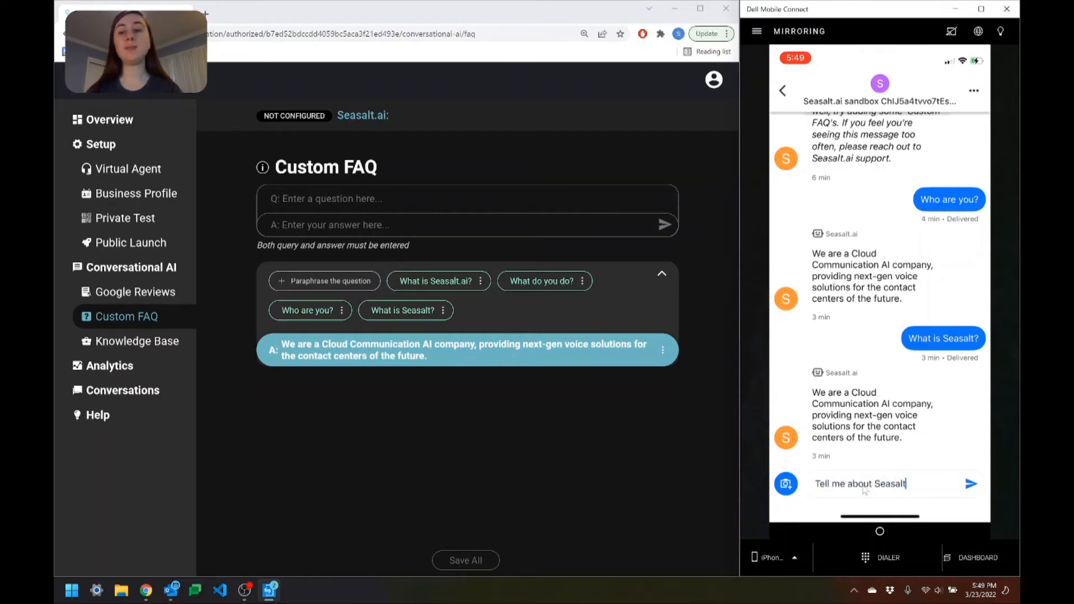
{"action": "left_click", "coordinate": [970, 487]}
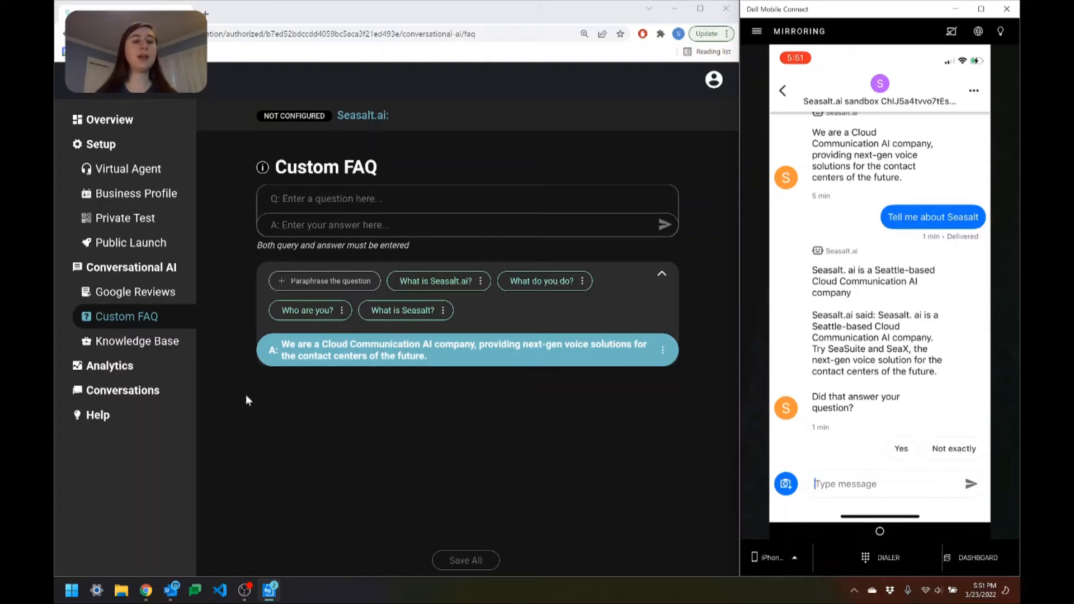
Review the Unanswered Questions list in the Near Me Analytics, focusing on the demo and Google partner questions.
{"action": "left_click", "coordinate": [121, 370]}
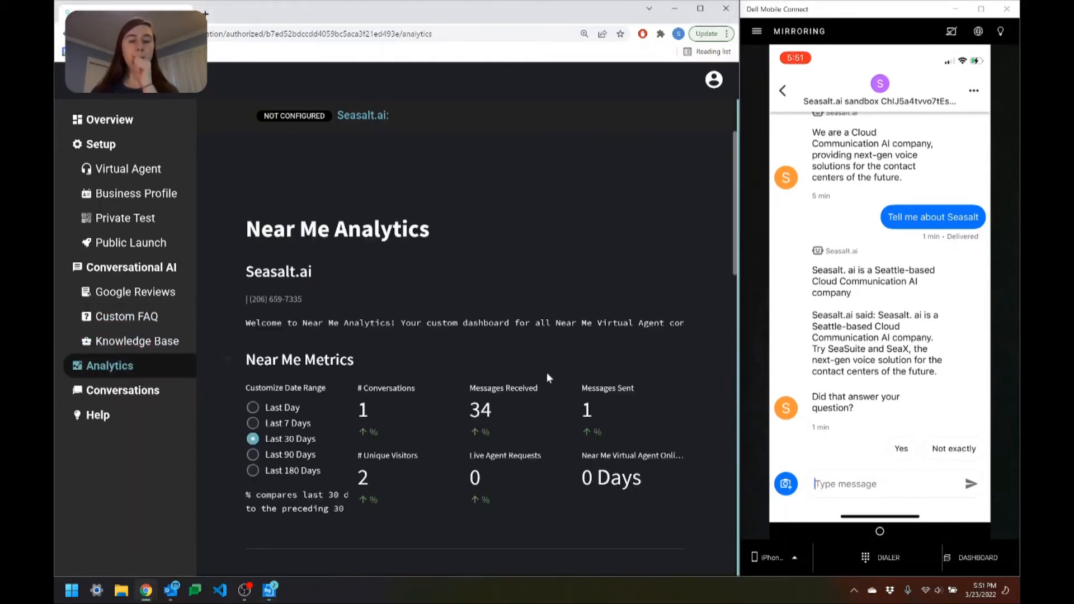
{"action": "scroll", "coordinate": [546, 371], "scroll_direction": "down", "scroll_amount": 10}
{"action": "scroll", "coordinate": [546, 377], "scroll_direction": "up", "scroll_amount": 2}
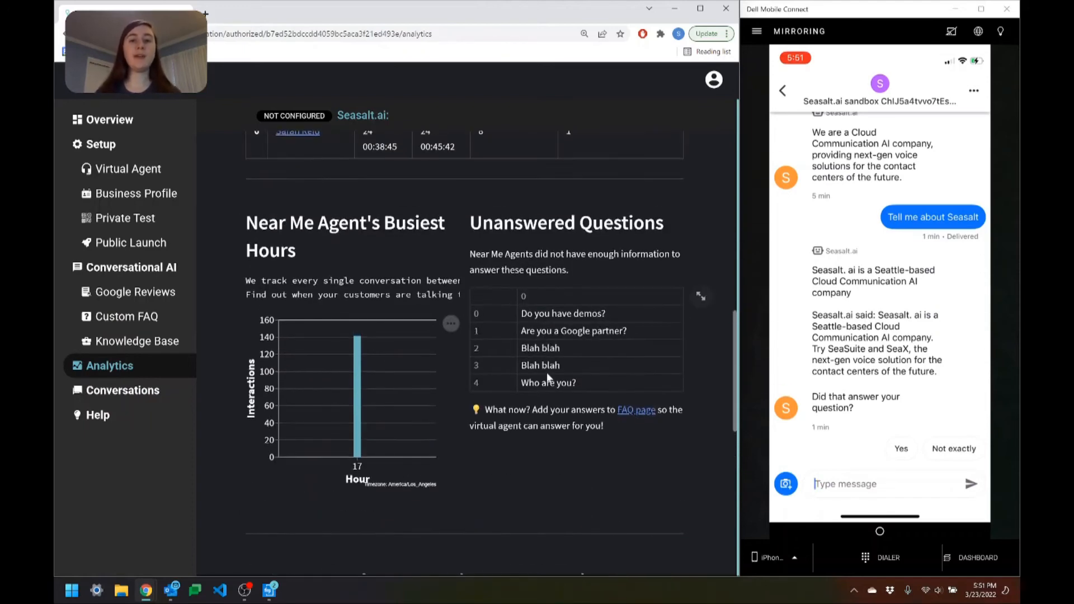
{"action": "scroll", "coordinate": [629, 352], "scroll_direction": "down", "scroll_amount": 1}
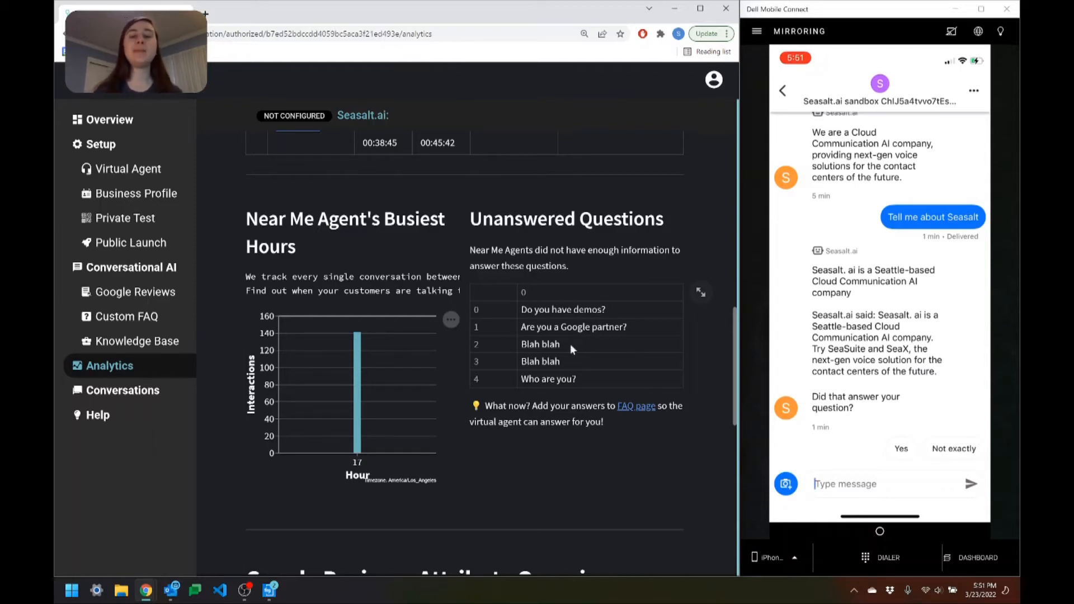
{"action": "left_click_drag", "start_coordinate": [521, 310], "coordinate": [637, 330]}
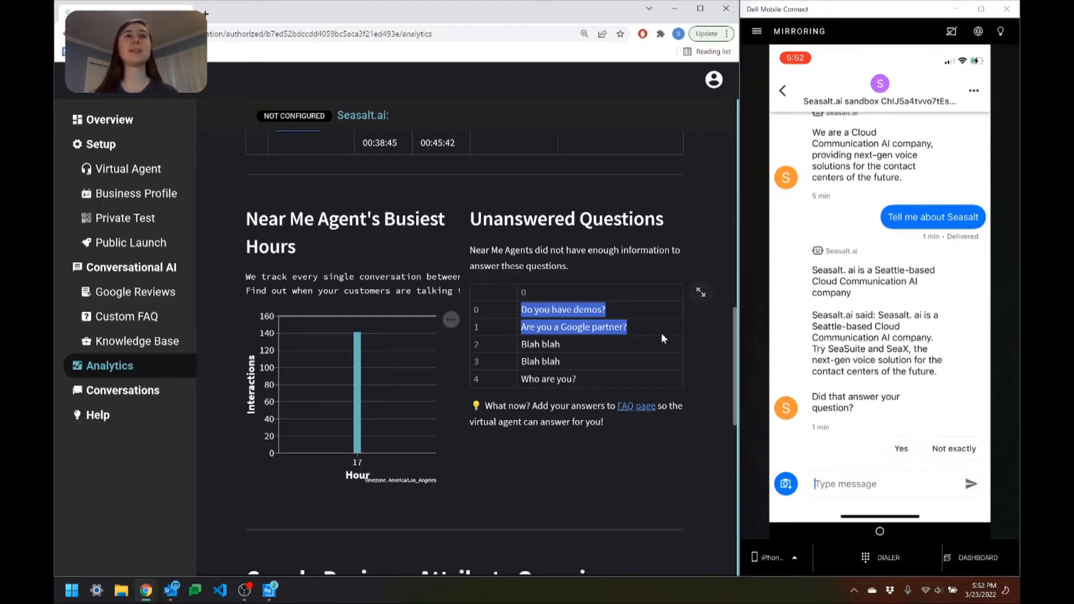
{"action": "left_click", "coordinate": [609, 307]}
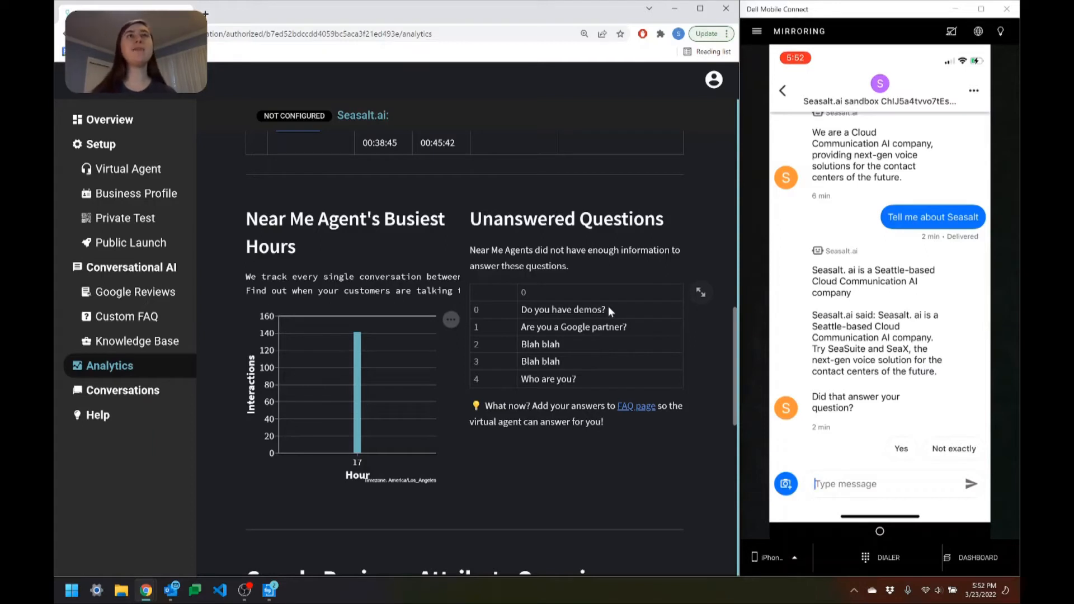
Save a new Knowledge Base entry "Products": "We have SeaSuite, SeaCode, SeaChat, SeaVoice and NearMe products. Please feel free to ask for a demo for your company!".
{"action": "left_click", "coordinate": [127, 352]}
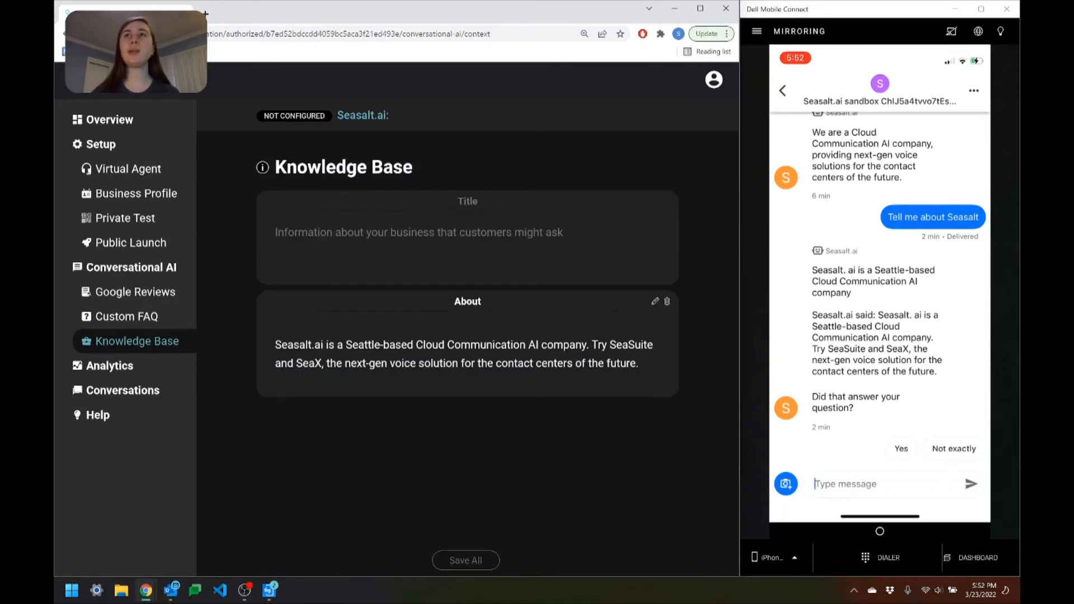
{"action": "left_click", "coordinate": [880, 484]}
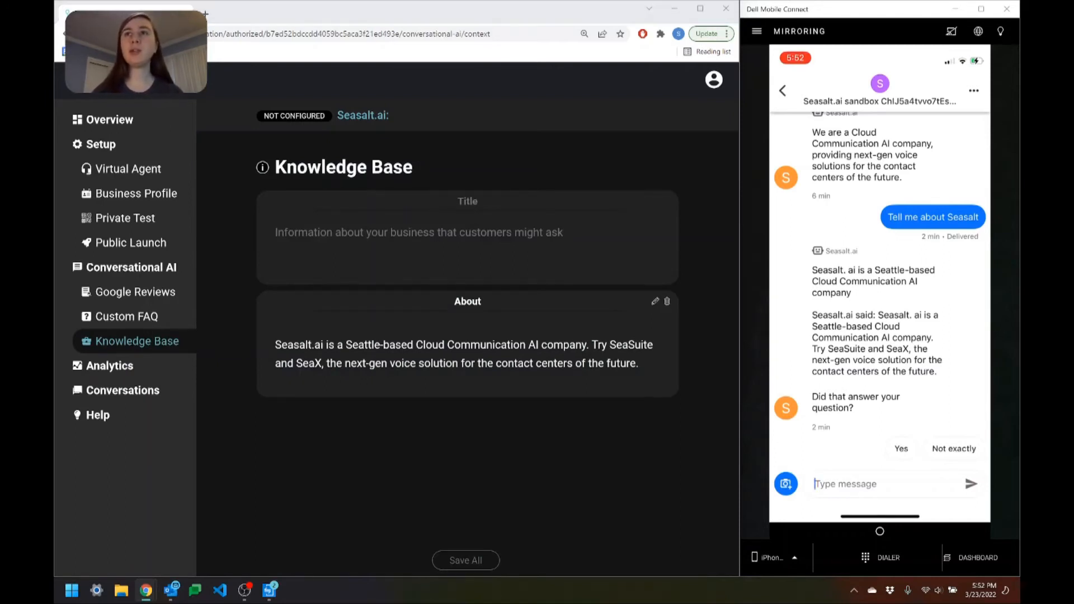
{"action": "left_click", "coordinate": [277, 233]}
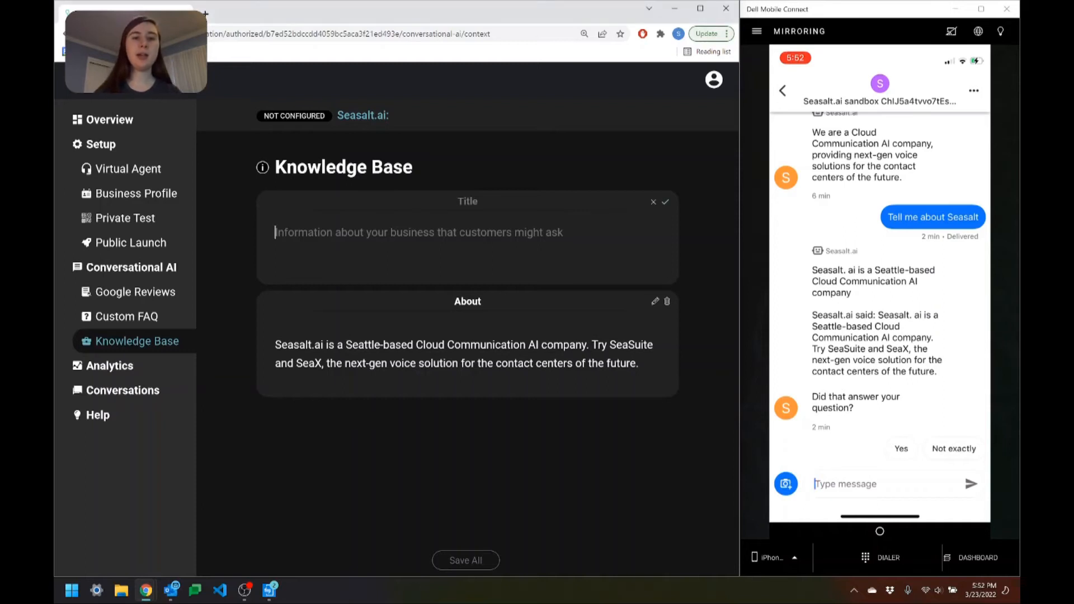
{"action": "key", "text": "ctrl+v"}
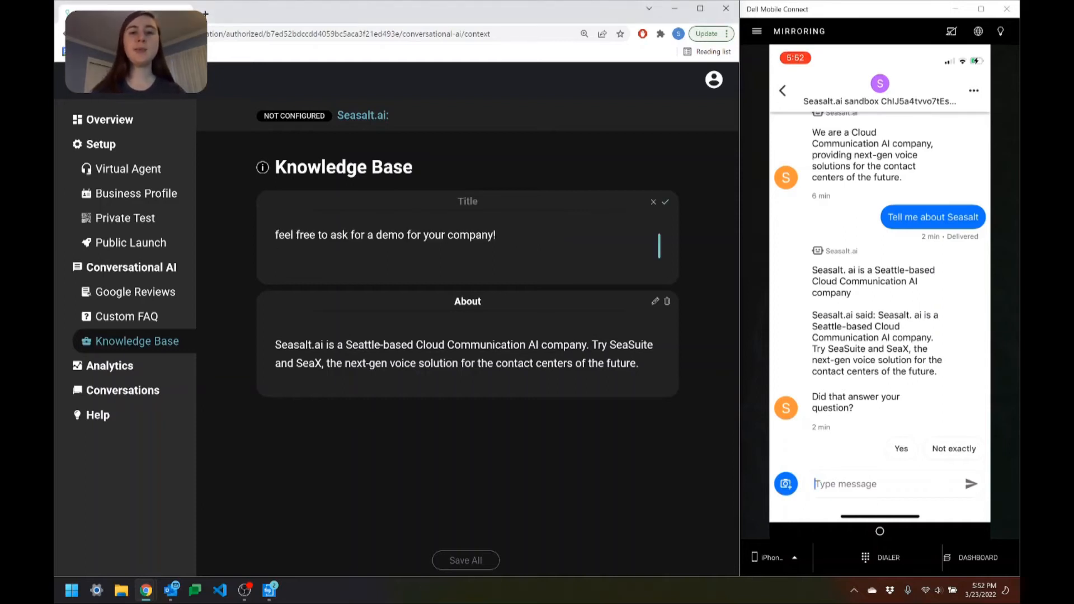
{"action": "key", "text": "BackSpace"}
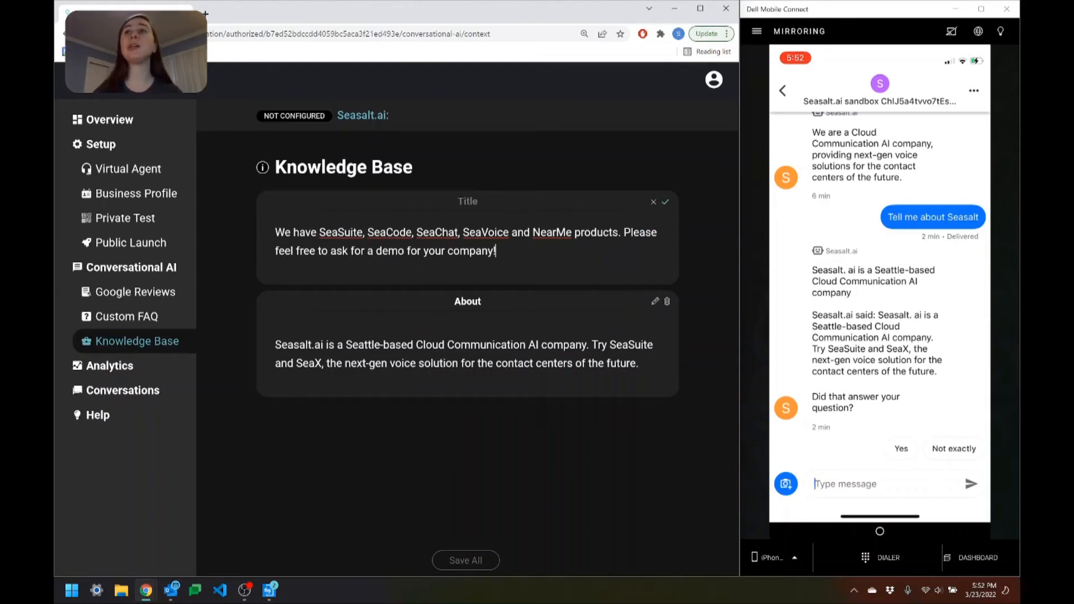
{"action": "key", "text": "alt+Tab"}
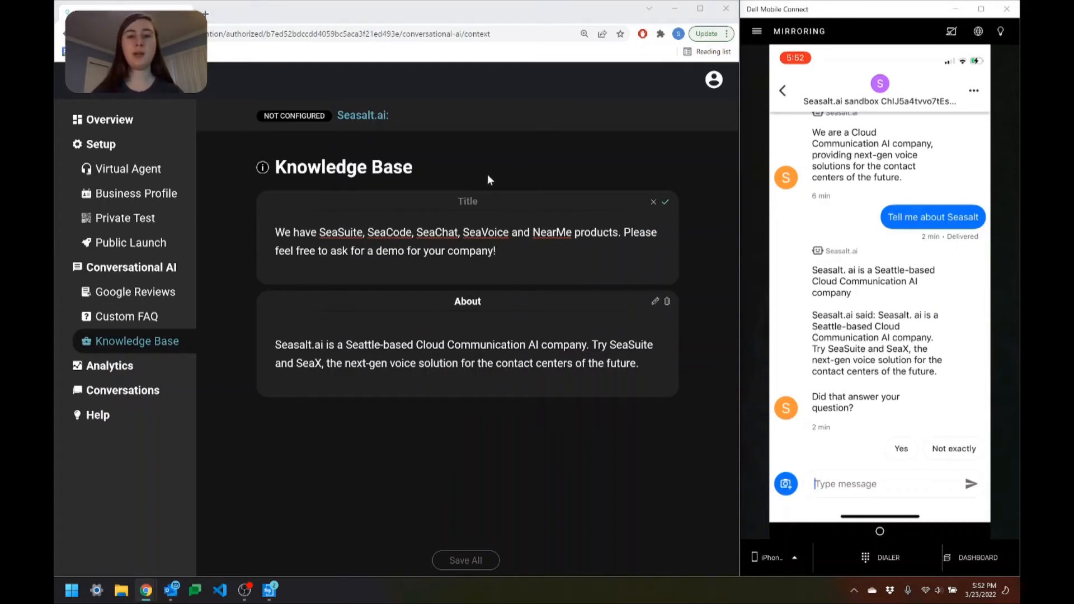
{"action": "left_click", "coordinate": [469, 201]}
{"action": "type", "text": "Products"}
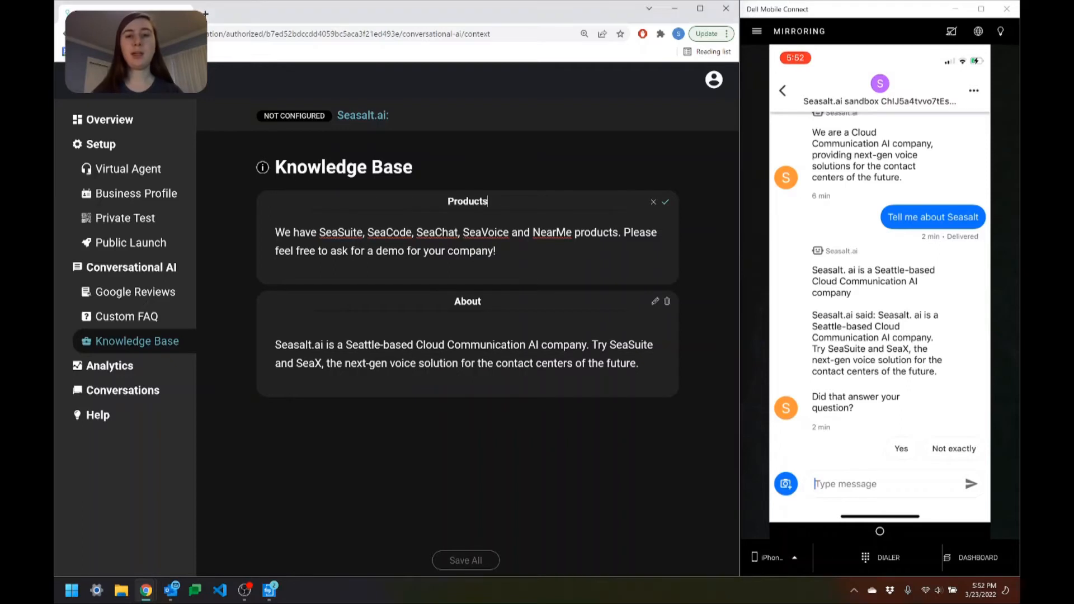
{"action": "left_click", "coordinate": [666, 203]}
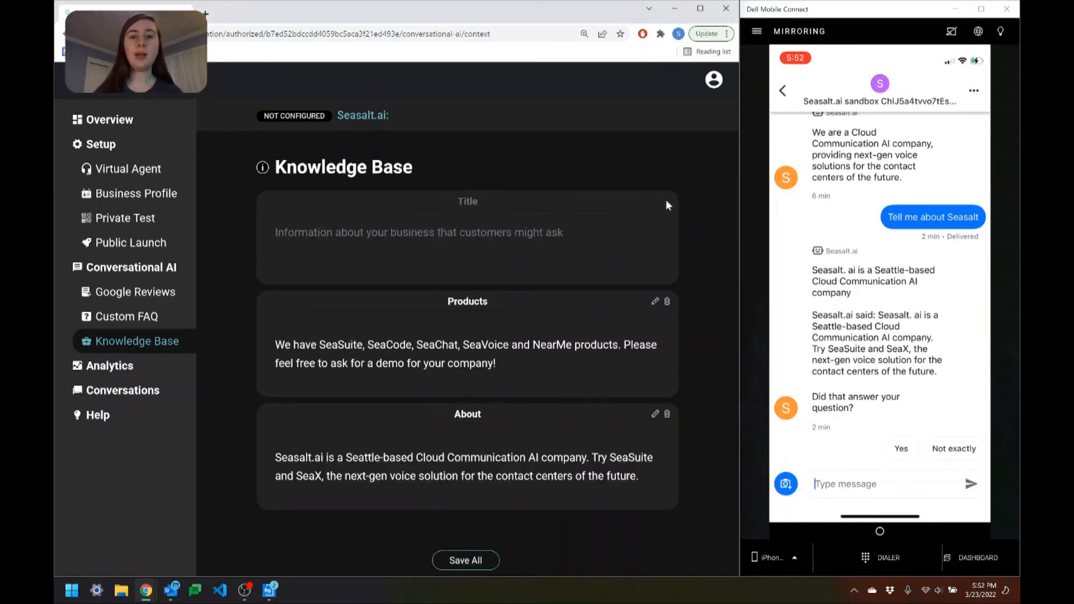
{"action": "left_click", "coordinate": [468, 558]}
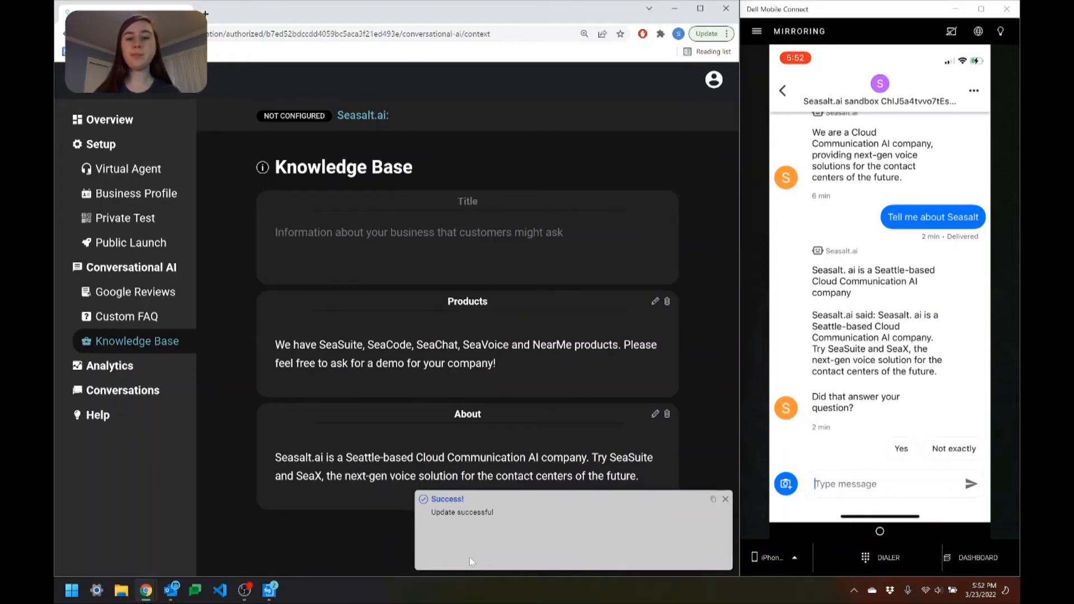
Test the new Products entry by asking the sandbox agent "Do you have demos?" and "Can I see a demo?".
{"action": "left_click", "coordinate": [834, 489]}
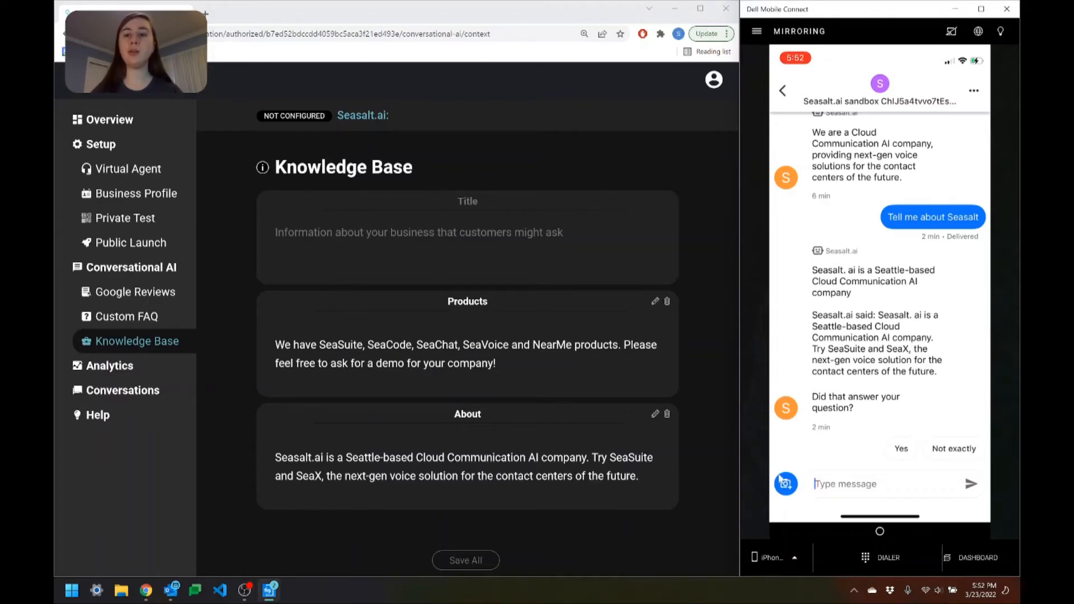
{"action": "type", "text": "Do you "}
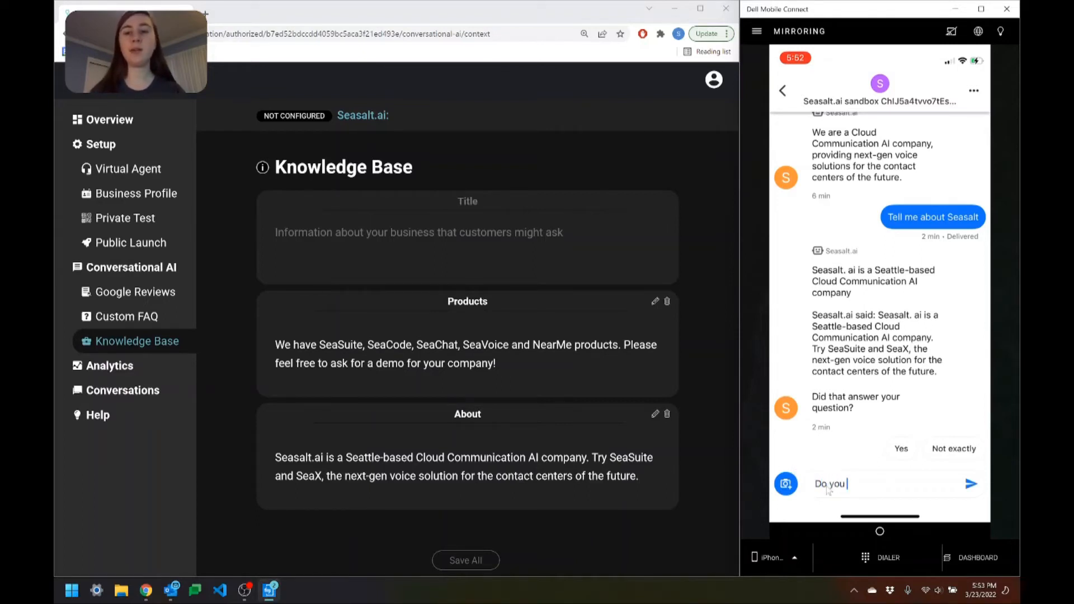
{"action": "type", "text": "have demos?"}
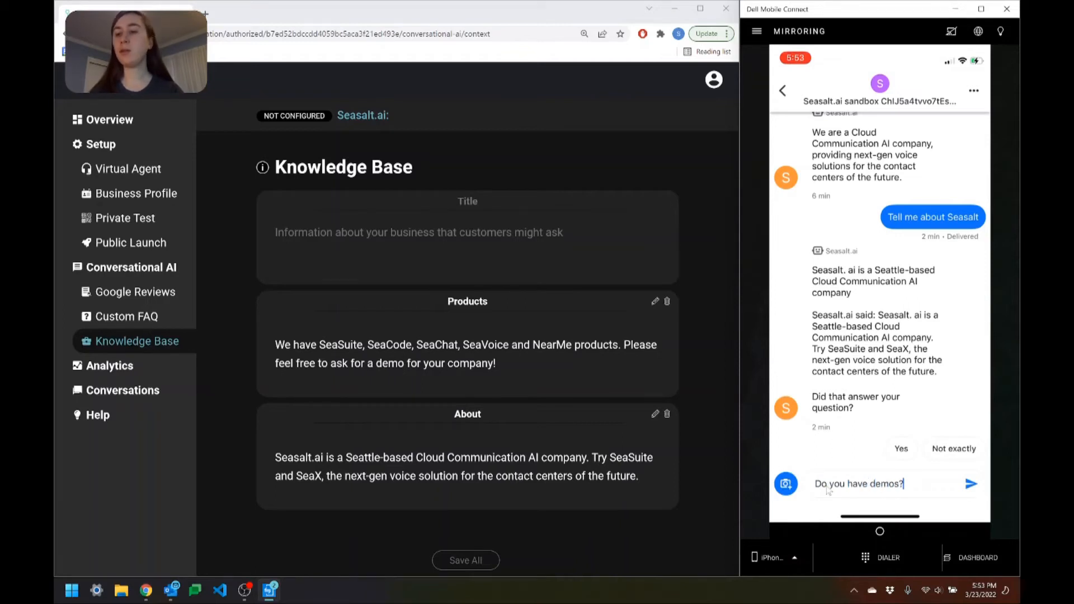
{"action": "left_click", "coordinate": [970, 486]}
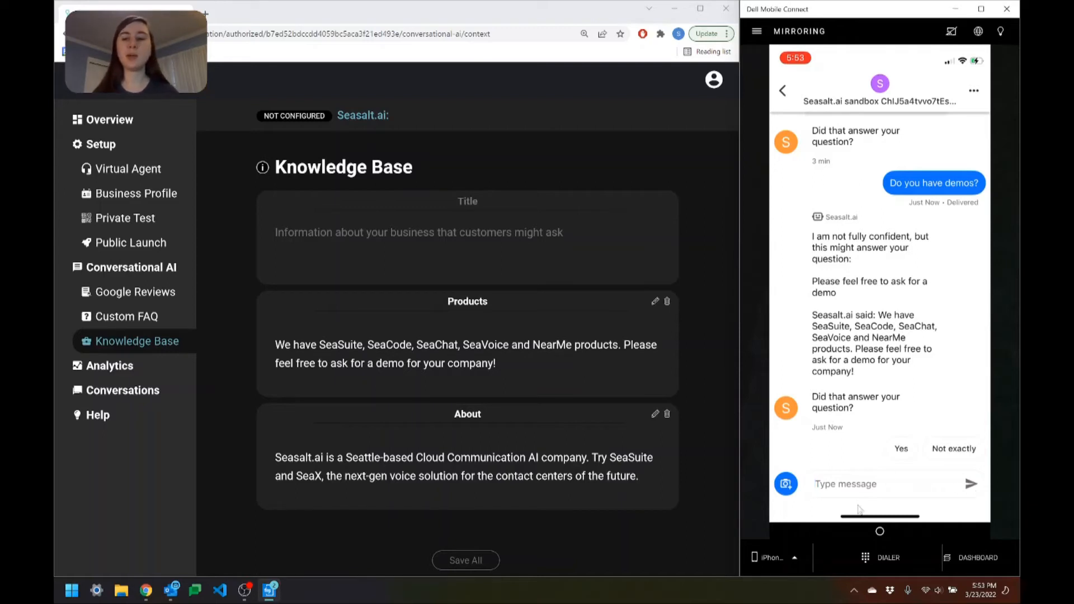
{"action": "type", "text": "Can I see a demo?"}
{"action": "left_click", "coordinate": [972, 485]}
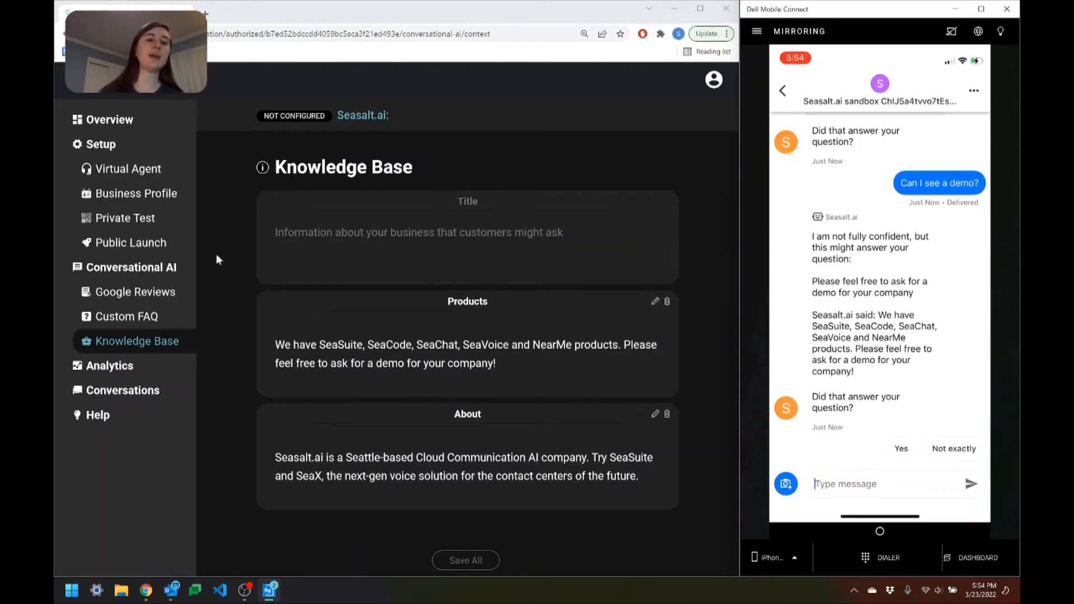
Add a Custom FAQ answering "Are you a Google Partner?" with "Yes, Seasalt.ai is an official Google Partner.".
{"action": "left_click", "coordinate": [146, 317]}
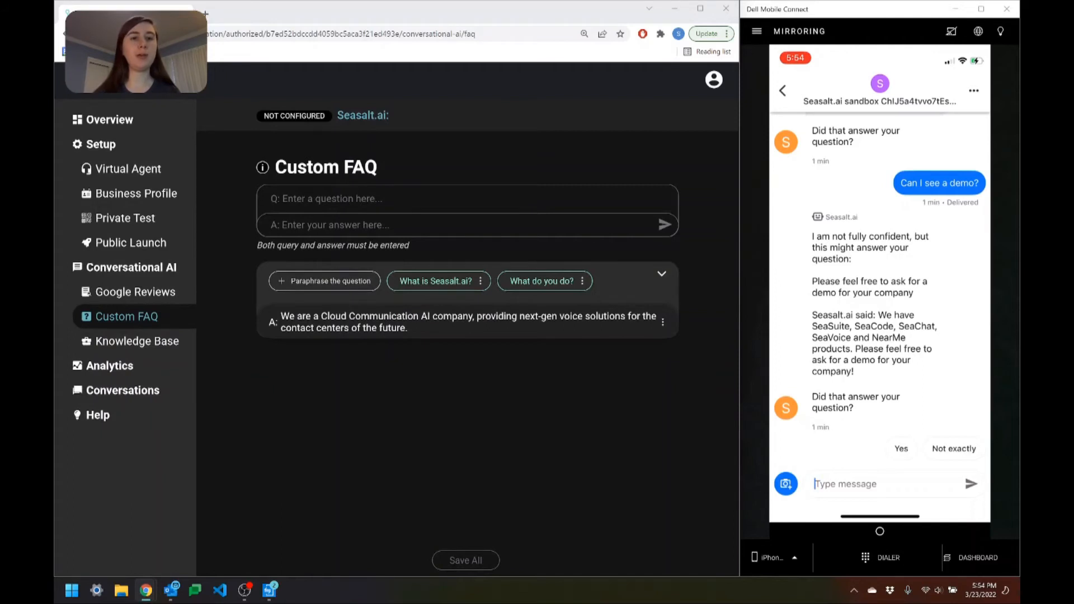
{"action": "left_click", "coordinate": [371, 199]}
{"action": "type", "text": "Are you a Google Partner"}
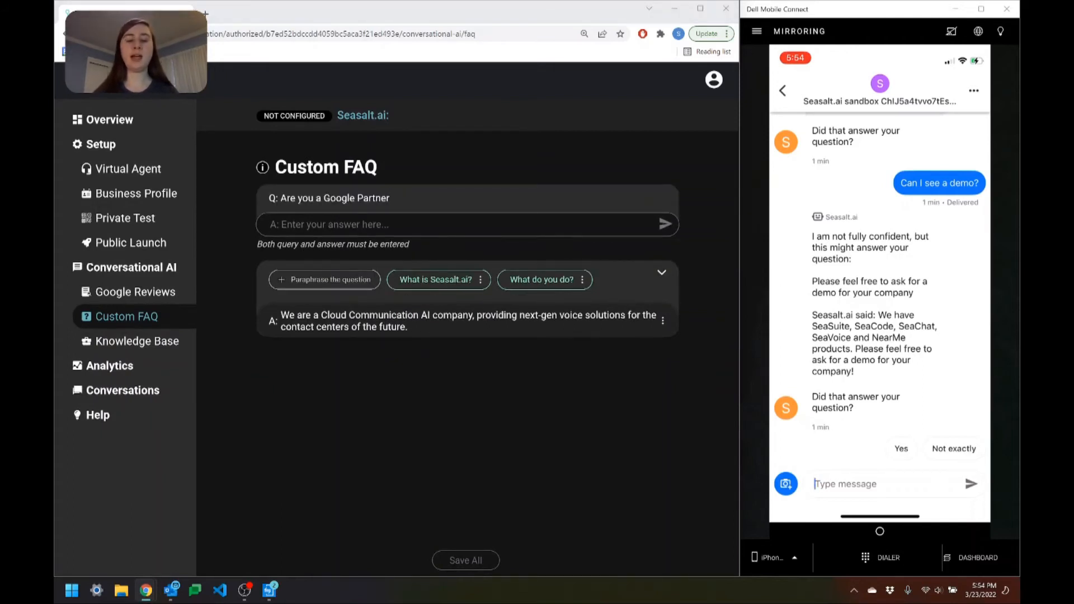
{"action": "left_click", "coordinate": [402, 227]}
{"action": "type", "text": "Yes, Seasalt.ai is an official Google Partner."}
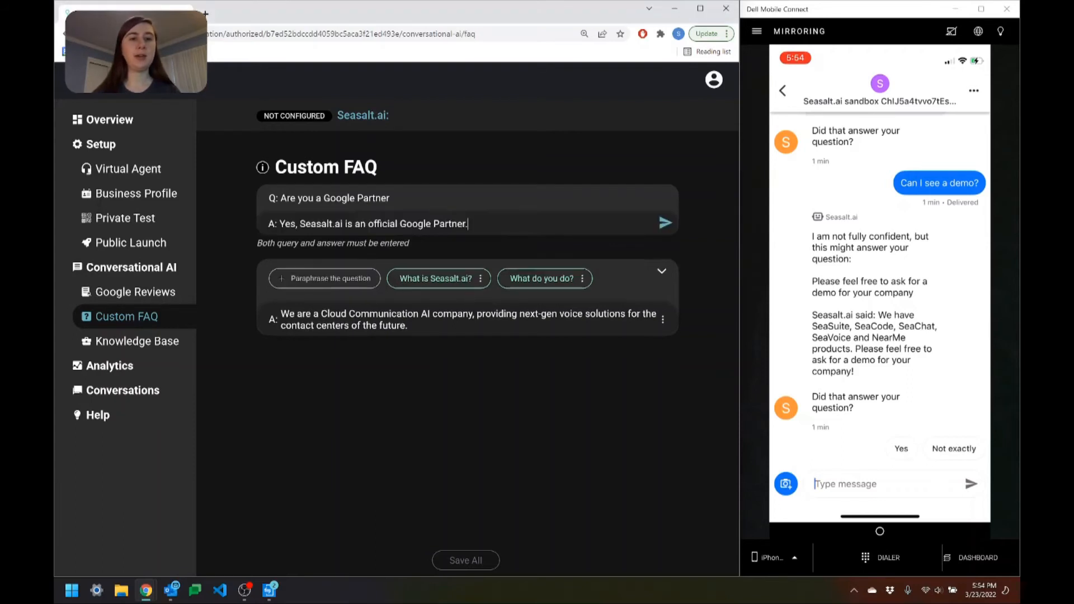
{"action": "type", "text": "?"}
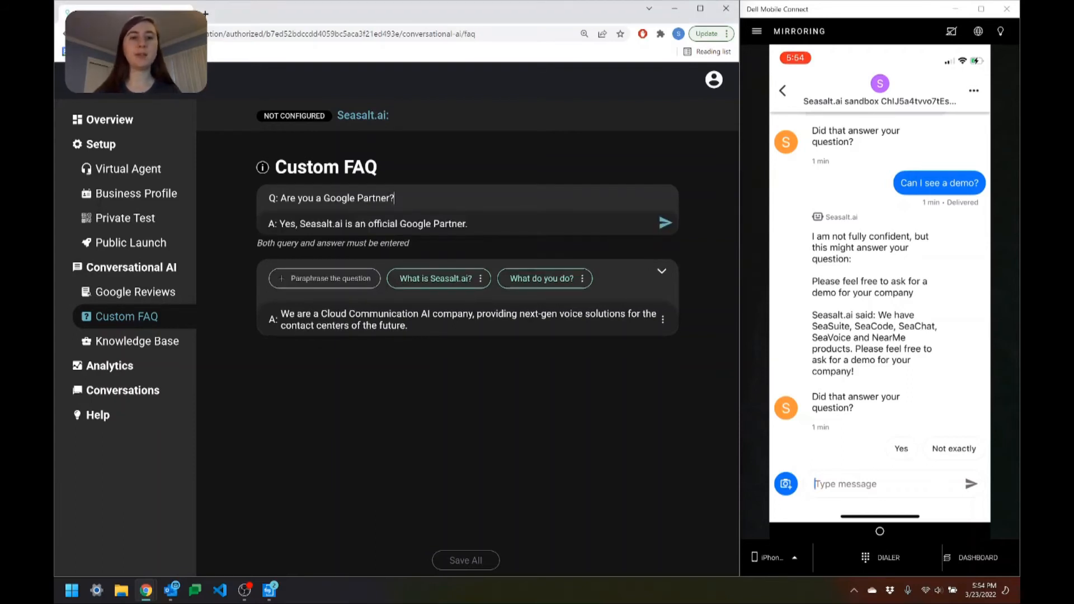
{"action": "left_click", "coordinate": [665, 223]}
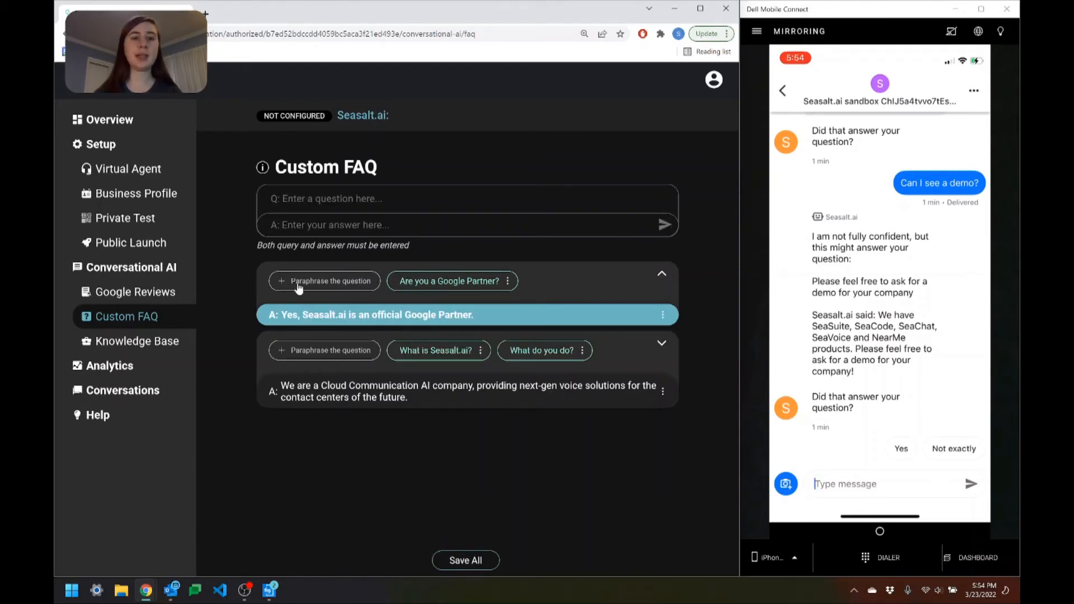
Add the paraphrase "Google parnter?" to the Google Partner FAQ question.
{"action": "left_click", "coordinate": [330, 280]}
{"action": "type", "text": "Google pa"}
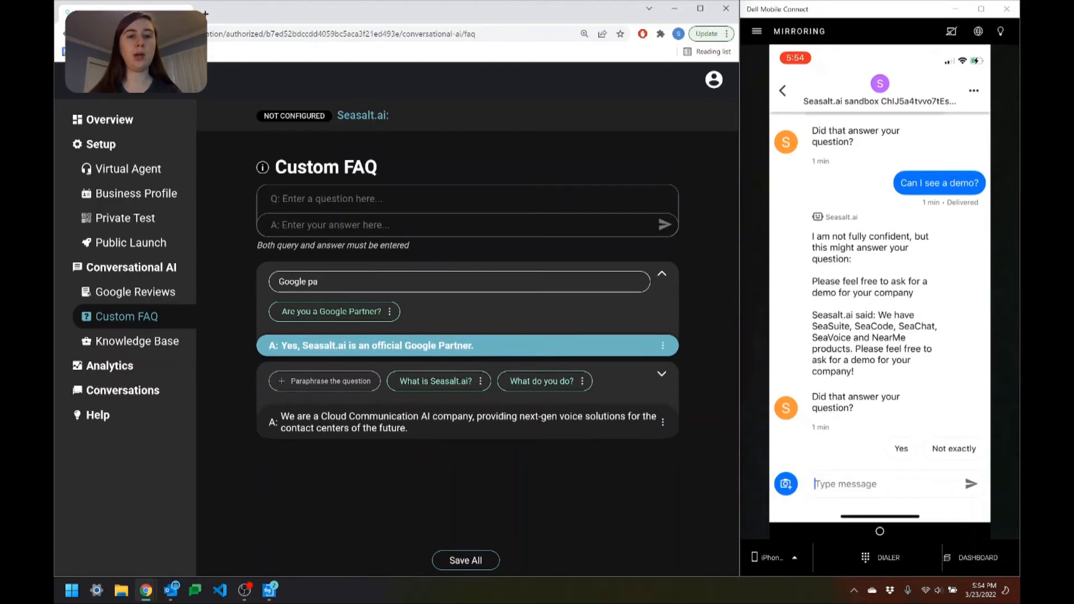
{"action": "type", "text": "rnter?"}
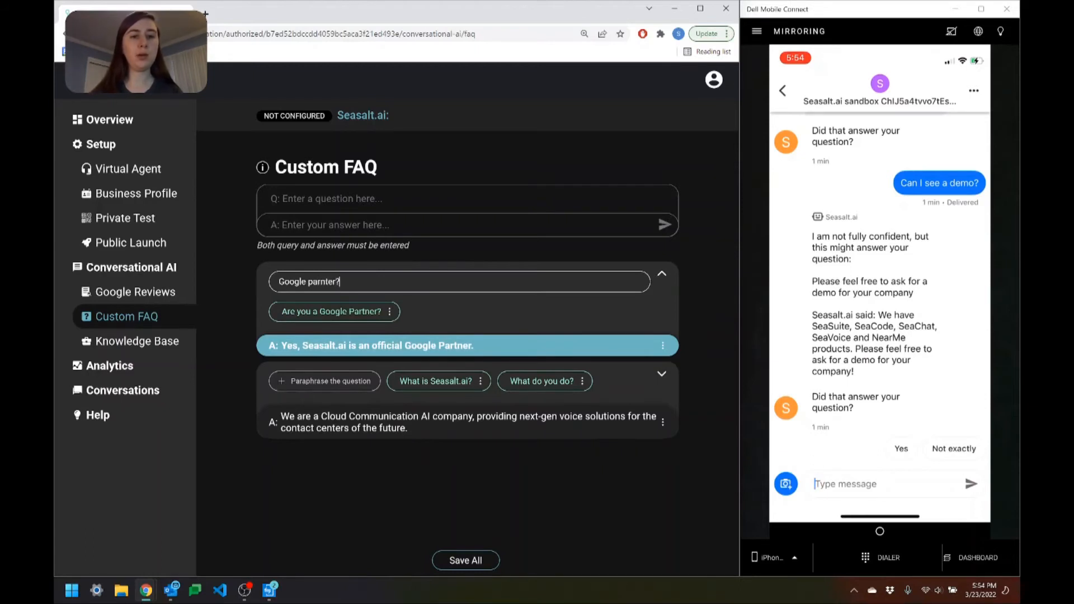
{"action": "key", "text": "Return"}
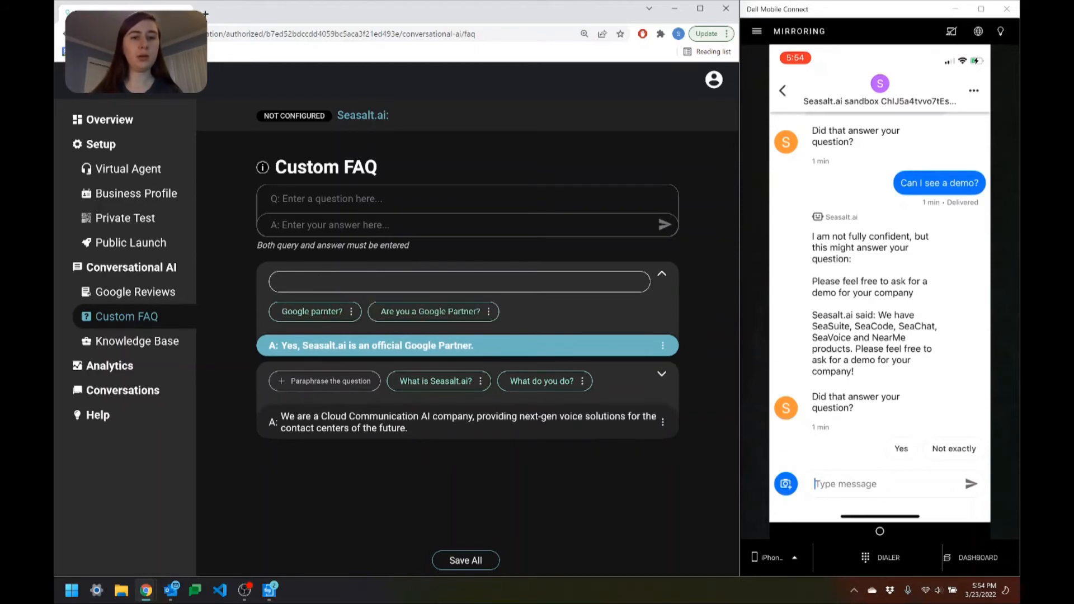
{"action": "left_click", "coordinate": [352, 314]}
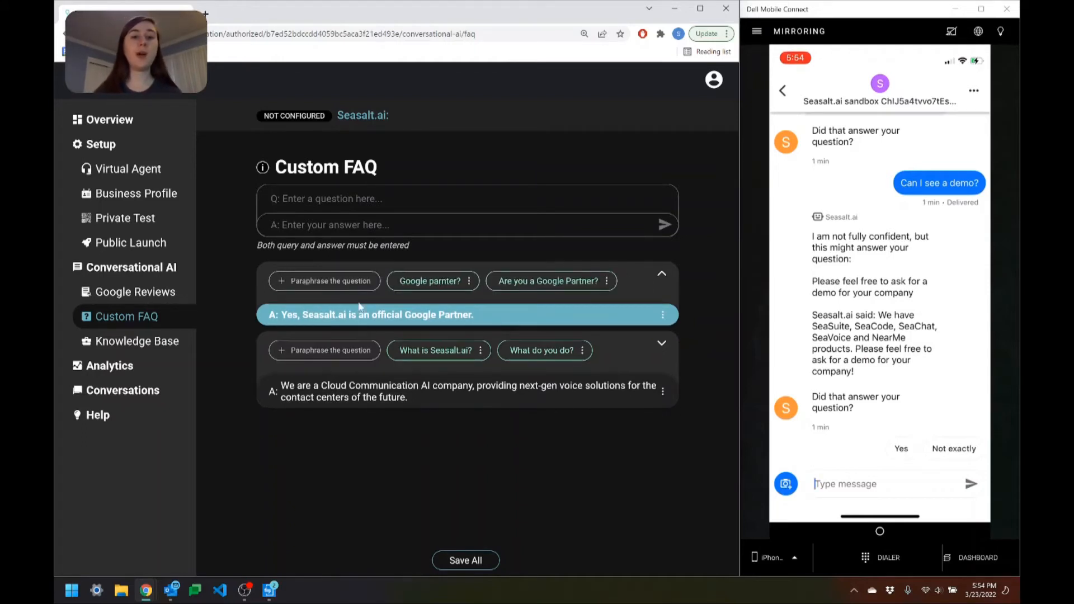
Correct the misspelled paraphrase in the Google Partner FAQ so it reads "Google partner?".
{"action": "left_click", "coordinate": [469, 281]}
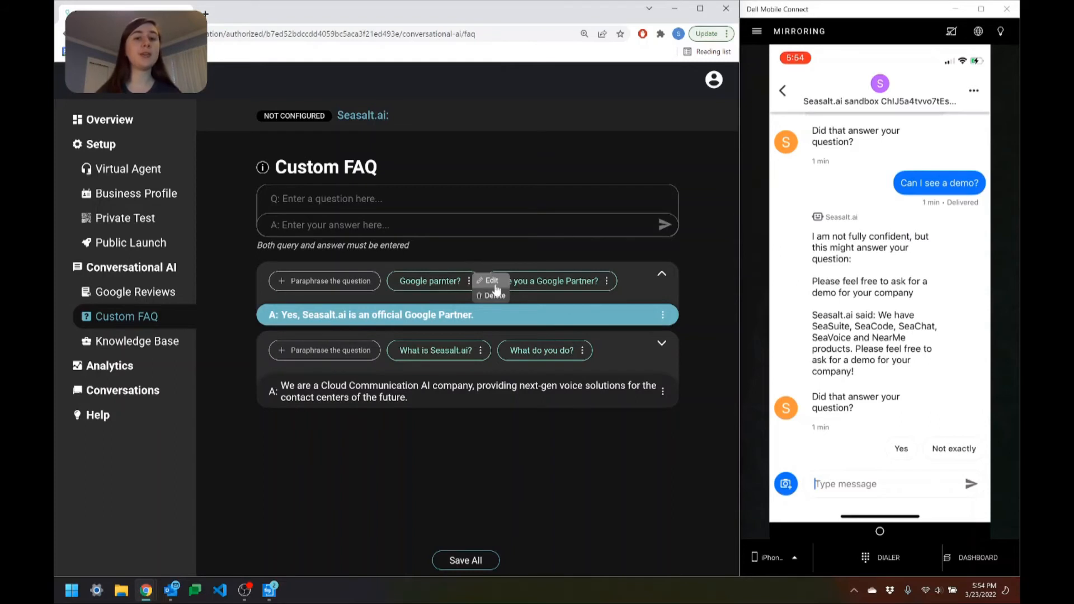
{"action": "left_click", "coordinate": [494, 284]}
{"action": "key", "text": "BackSpace"}
{"action": "key", "text": "BackSpace"}
{"action": "key", "text": "BackSpace"}
{"action": "type", "text": "t"}
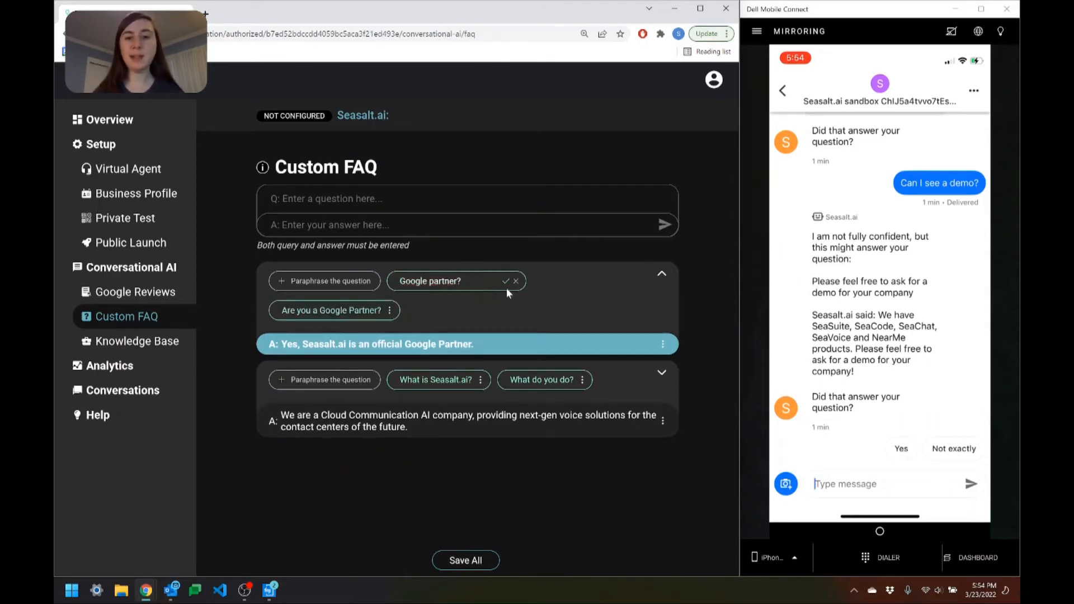
{"action": "left_click", "coordinate": [506, 282]}
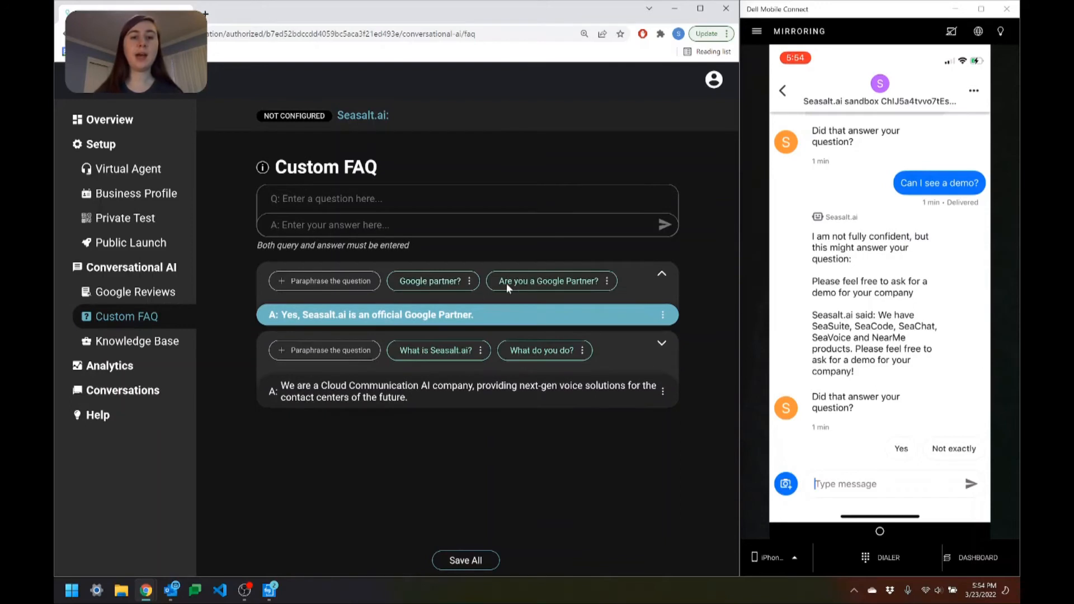
Add the paraphrase "Do you partner with Google?" to the Google Partner FAQ and save all Custom FAQ changes.
{"action": "left_click", "coordinate": [663, 316]}
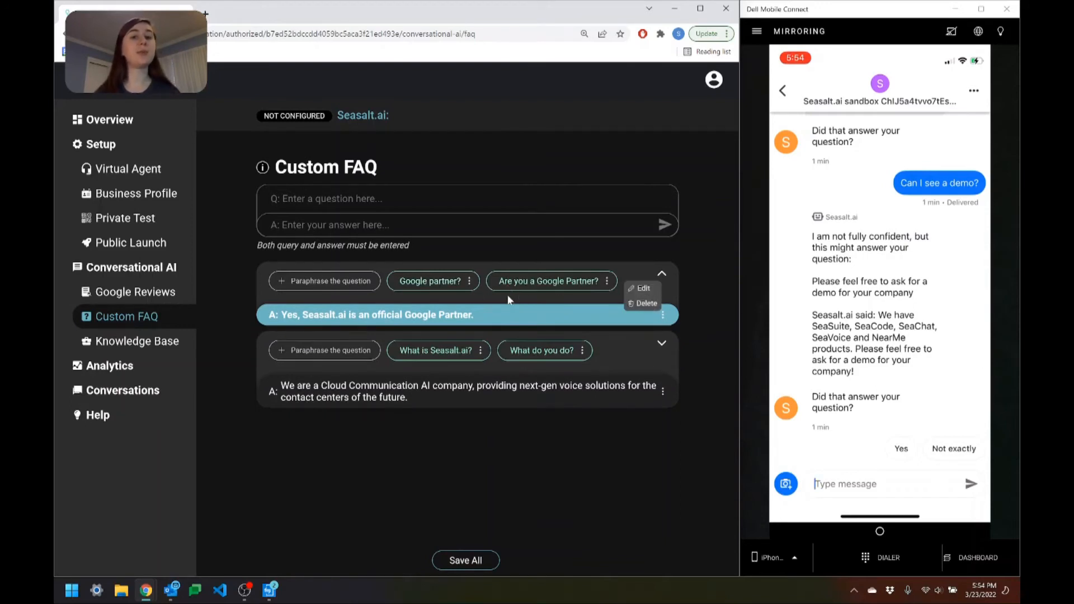
{"action": "left_click", "coordinate": [477, 306]}
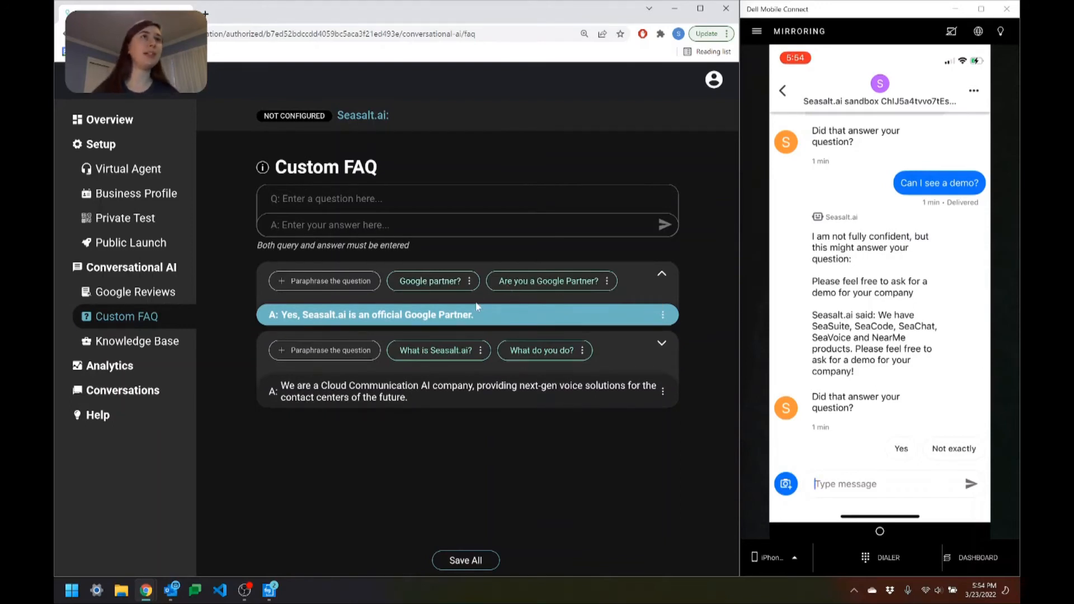
{"action": "left_click", "coordinate": [341, 284]}
{"action": "type", "text": "Do you partner with Google?"}
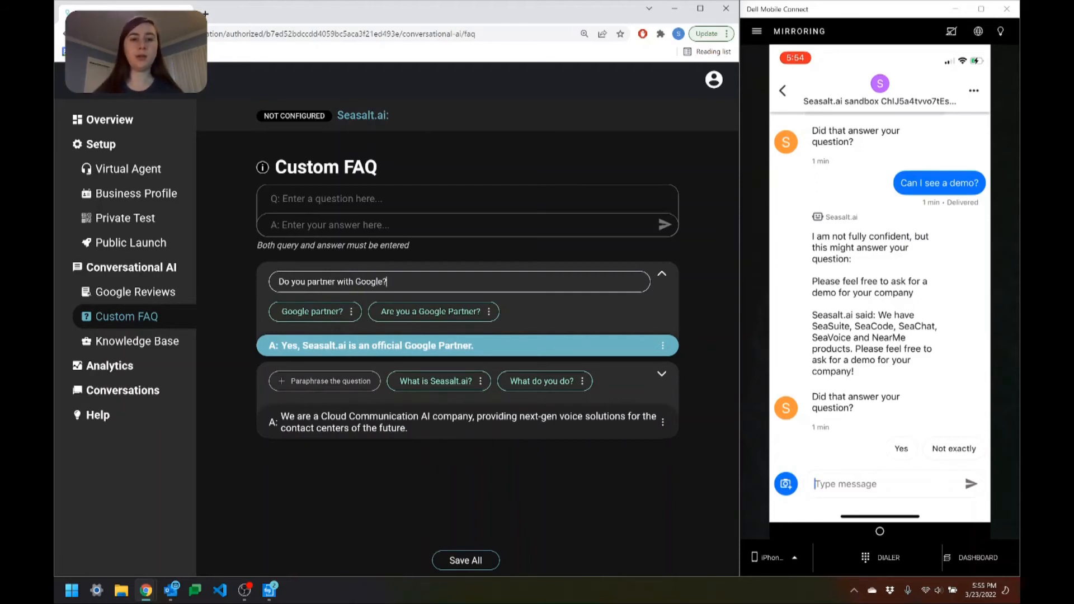
{"action": "key", "text": "Return"}
{"action": "left_click", "coordinate": [477, 559]}
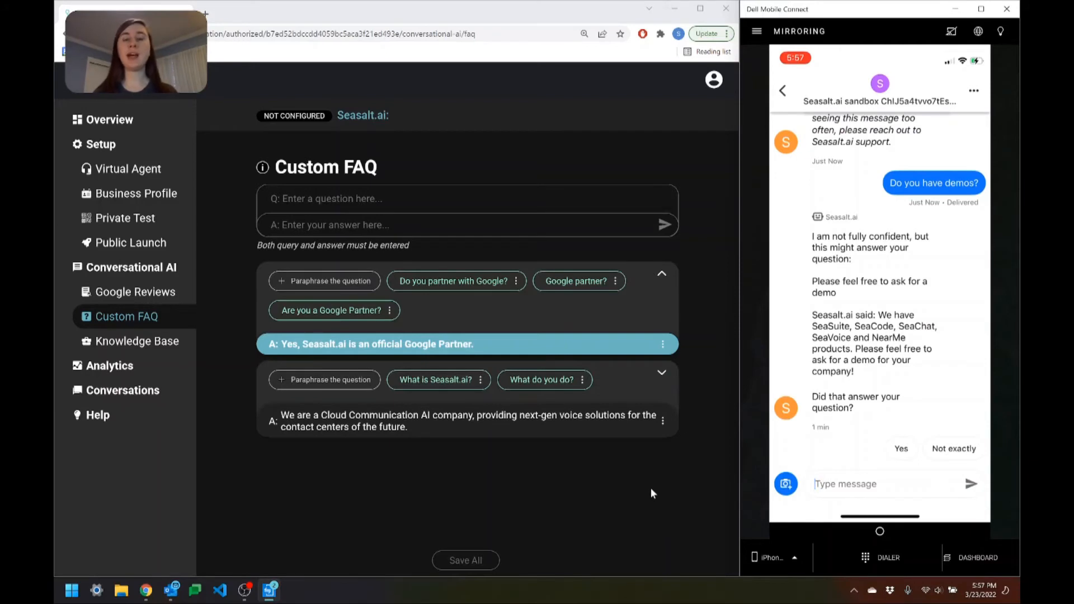
Test the new FAQ by asking the sandbox agent "Are you a Google Partner?" in the mirrored phone chat.
{"action": "left_click", "coordinate": [836, 485]}
{"action": "type", "text": "Are you a "}
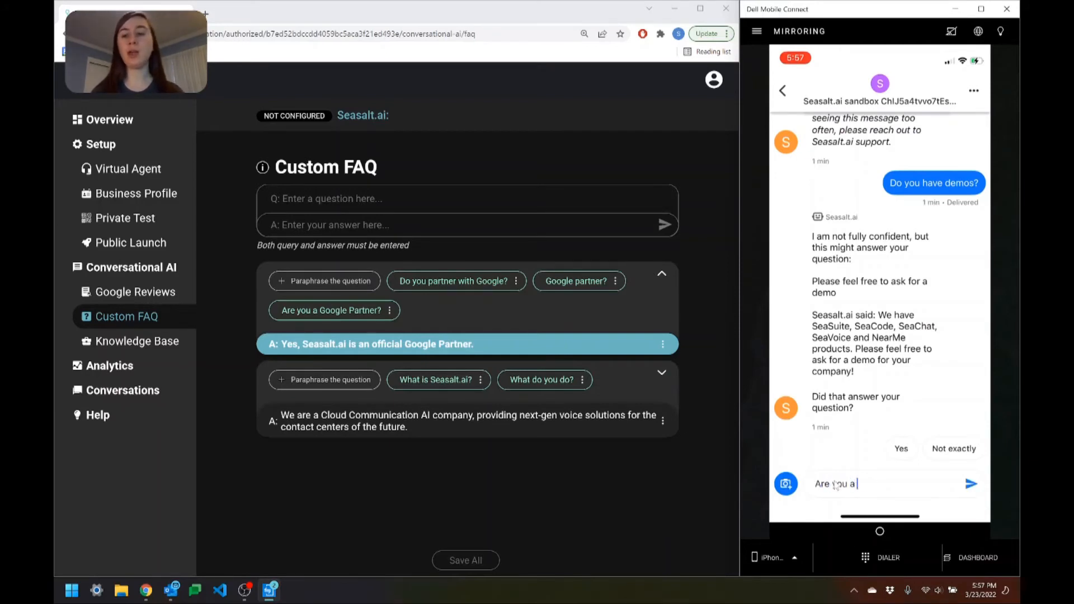
{"action": "type", "text": "Google"}
{"action": "type", "text": "Parnter"}
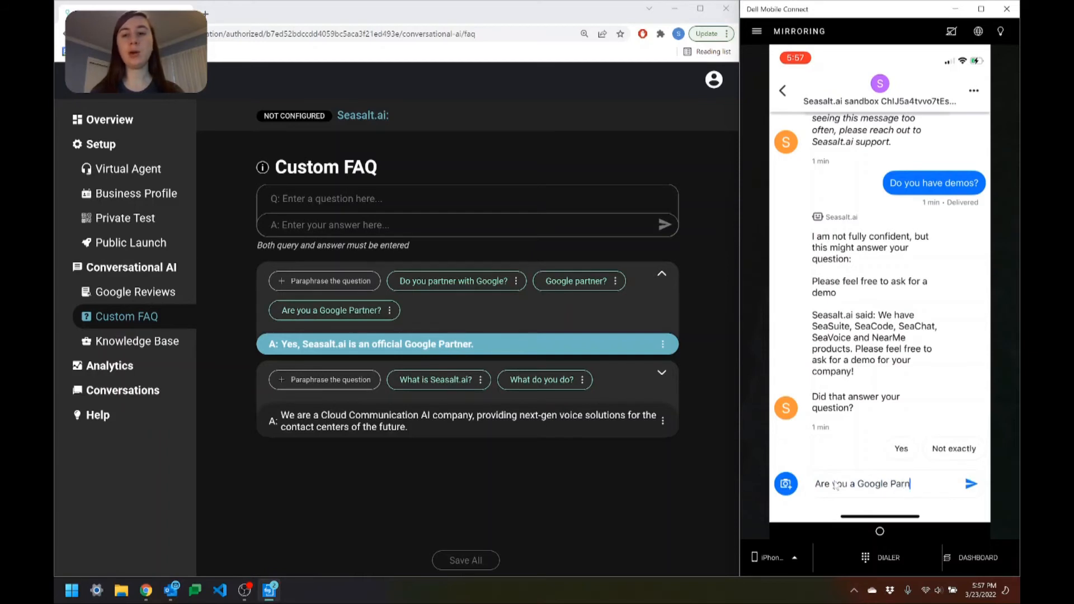
{"action": "key", "text": "BackSpace"}
{"action": "key", "text": "BackSpace"}
{"action": "key", "text": "BackSpace"}
{"action": "key", "text": "BackSpace"}
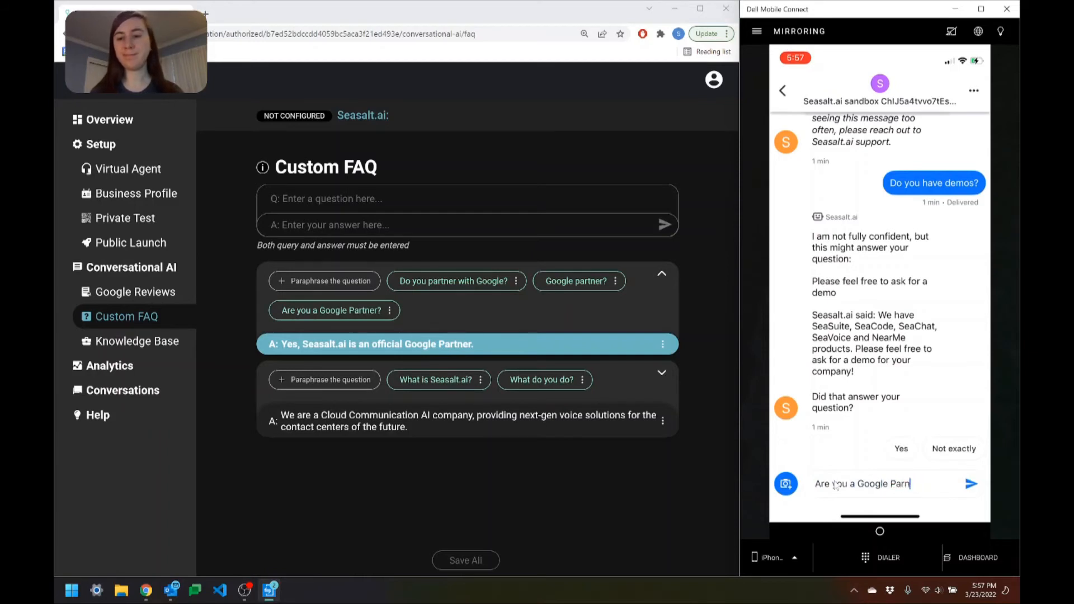
{"action": "type", "text": "tner?"}
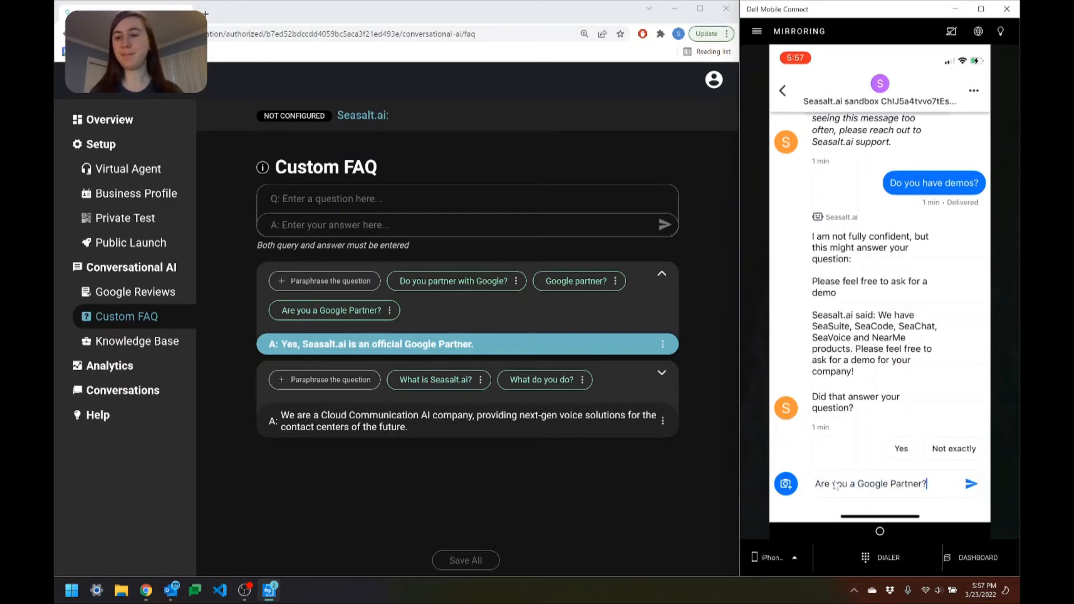
{"action": "left_click", "coordinate": [970, 487]}
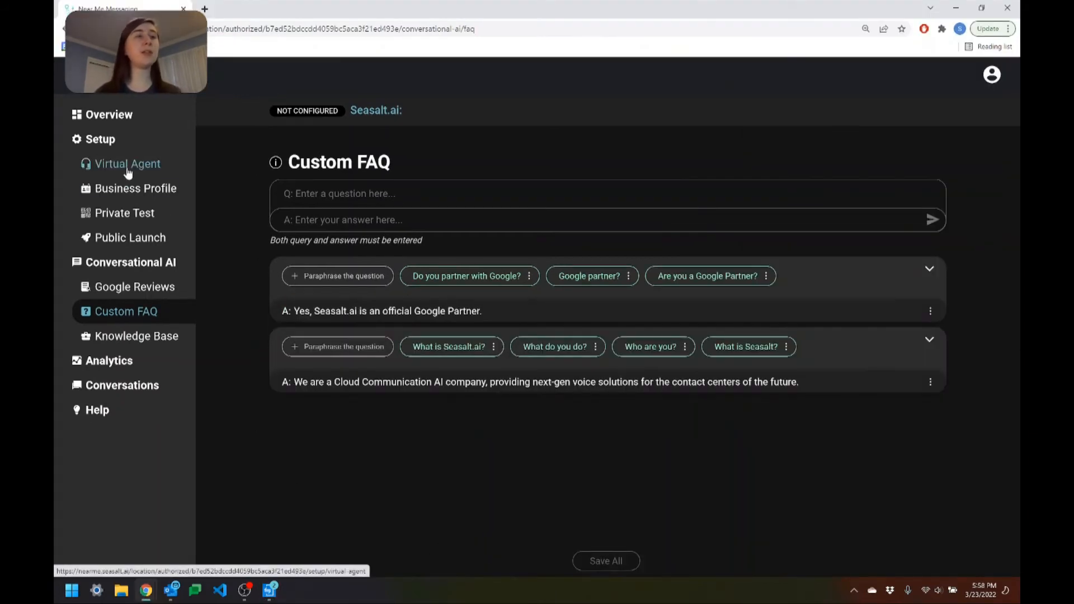
Draft the agent welcome message "Welcome to the restaurant! Our specials for today are lasagna and spinach pie!" in the Virtual Agent setup without submitting it.
{"action": "left_click", "coordinate": [127, 168]}
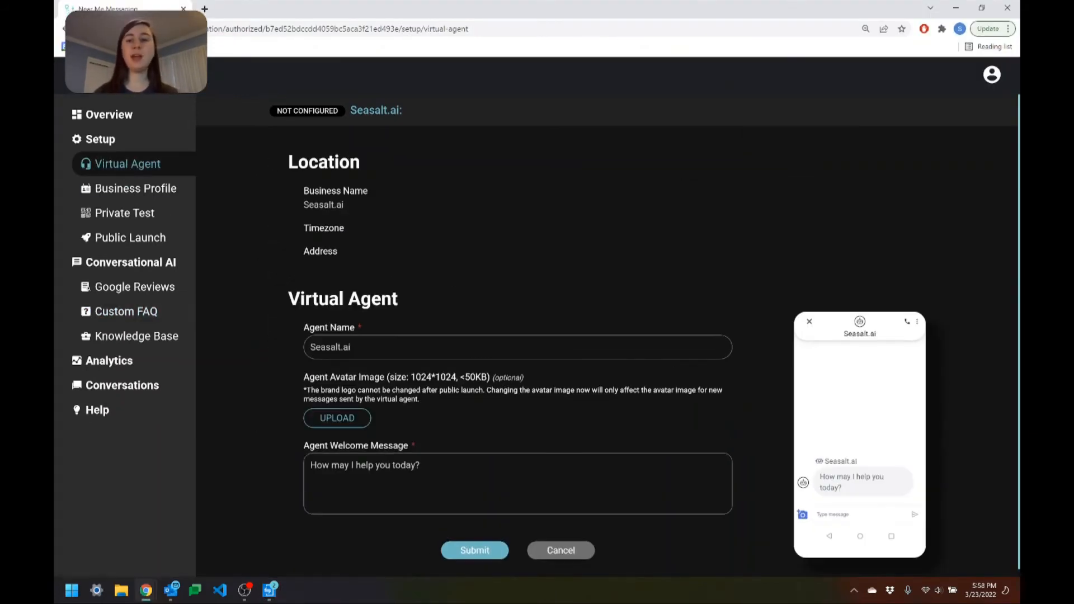
{"action": "scroll", "coordinate": [752, 311], "scroll_direction": "down", "scroll_amount": 1}
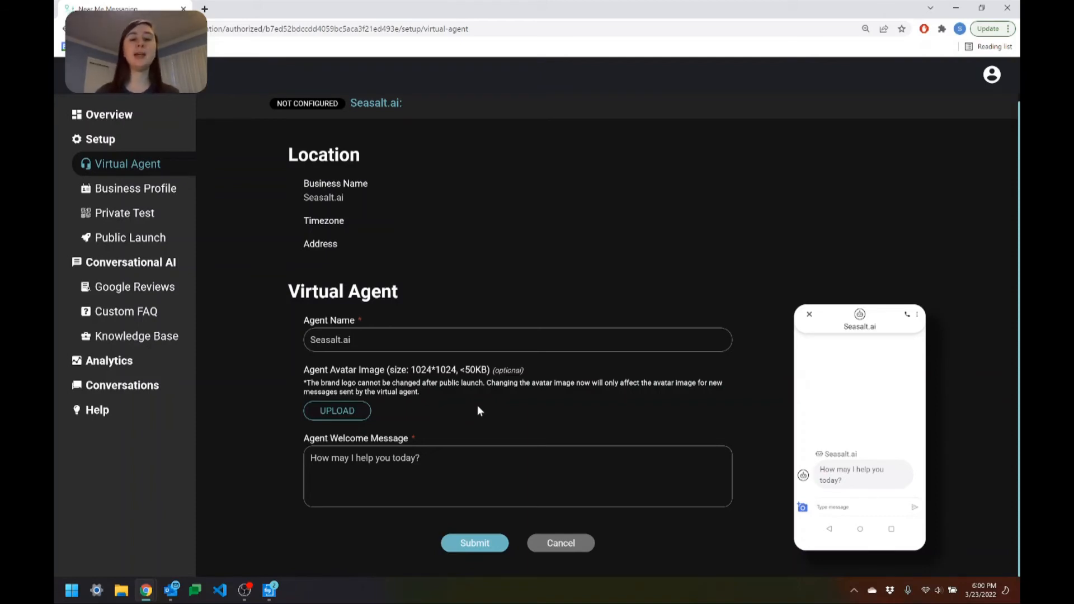
{"action": "left_click", "coordinate": [492, 473]}
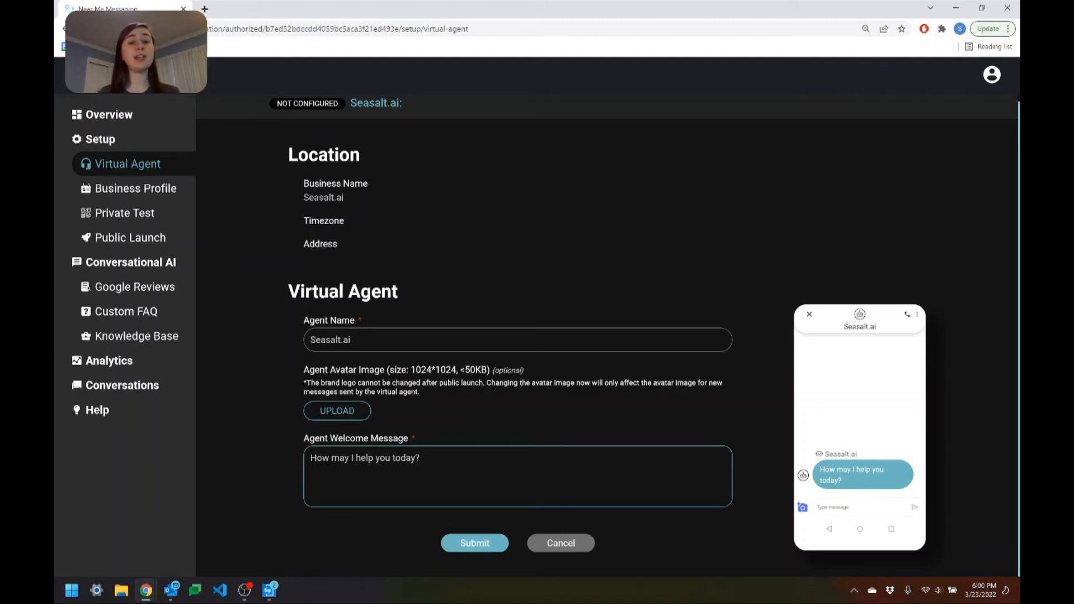
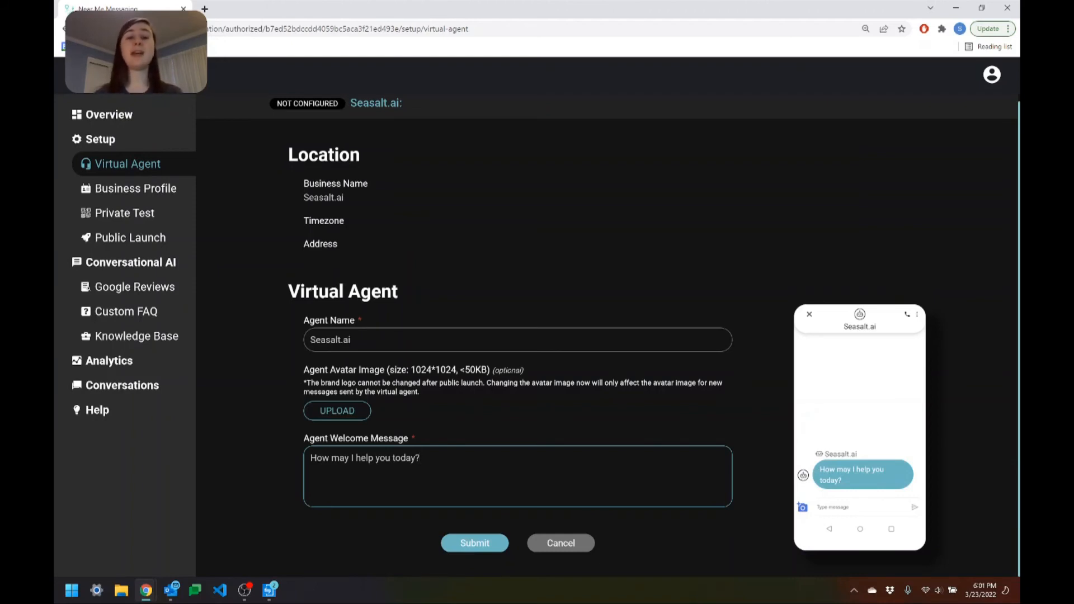
{"action": "key", "text": "ctrl+a"}
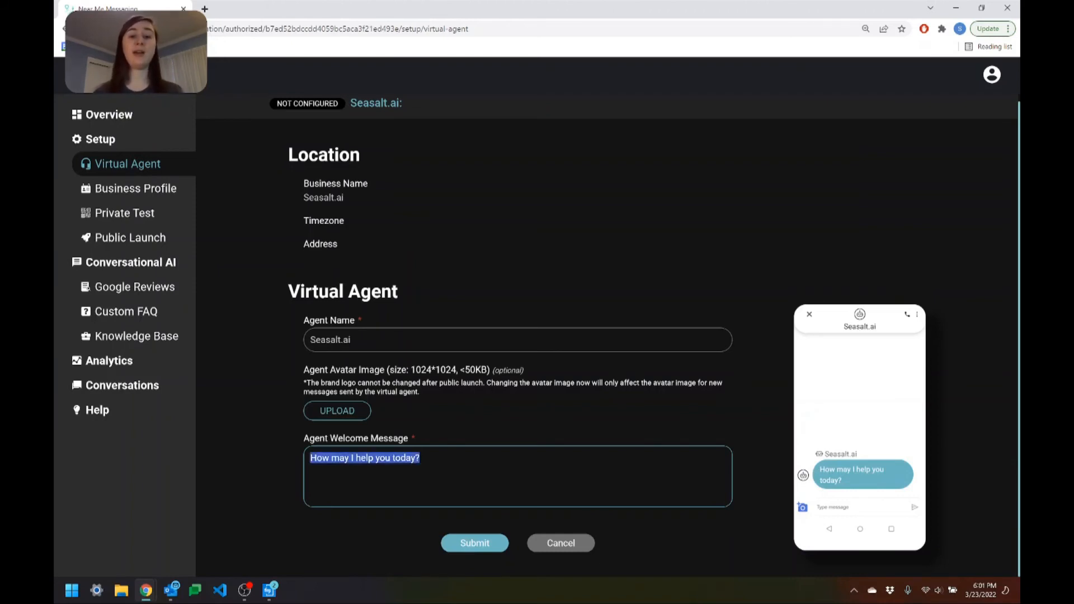
{"action": "type", "text": "Welcome to te"}
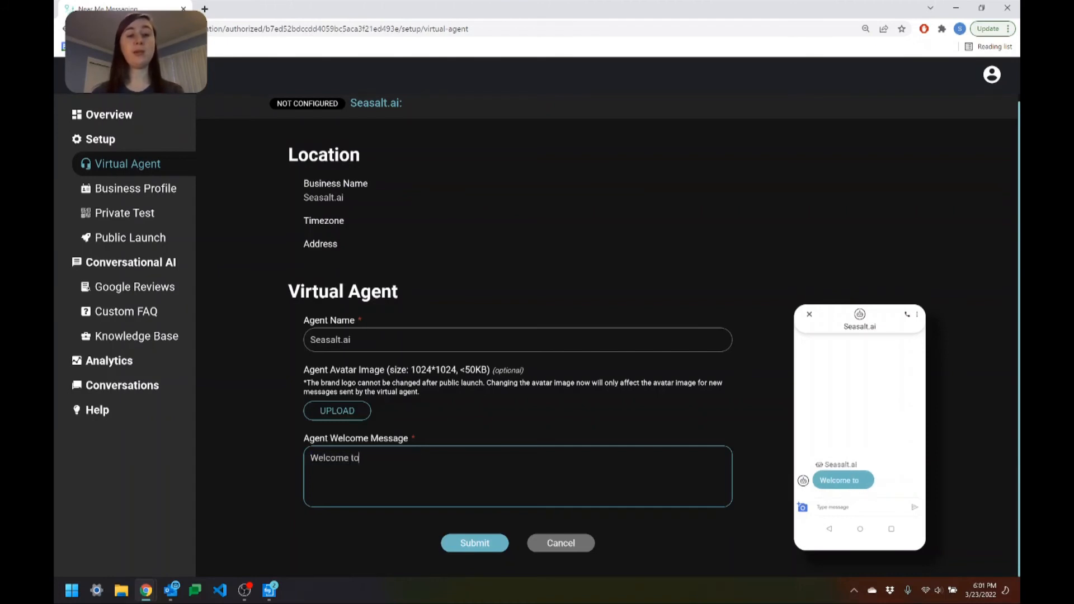
{"action": "key", "text": "BackSpace"}
{"action": "key", "text": "BackSpace"}
{"action": "type", "text": "the res"}
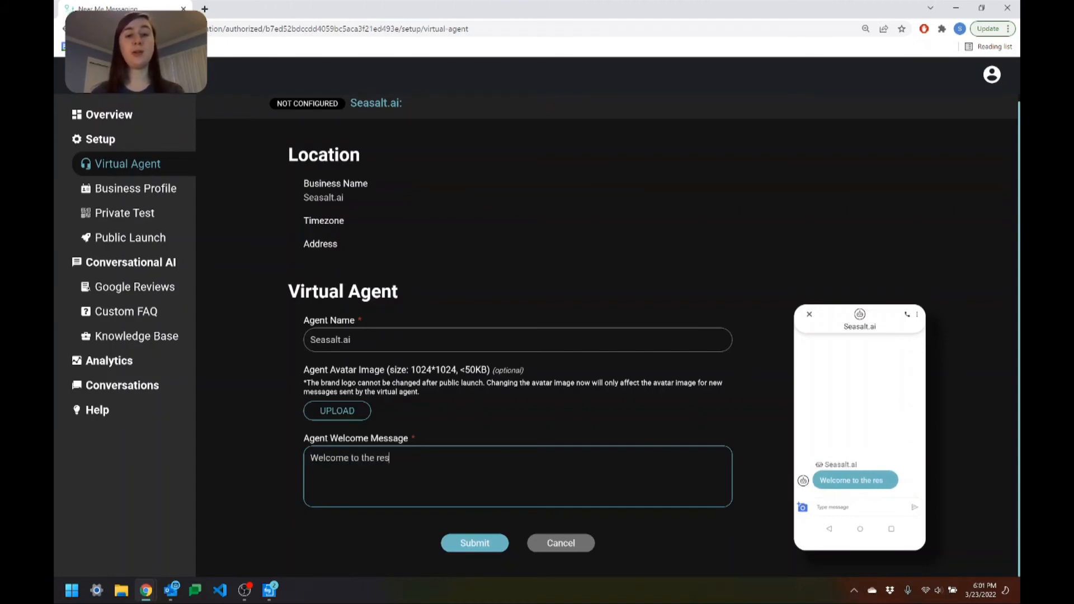
{"action": "type", "text": "taurant! O"}
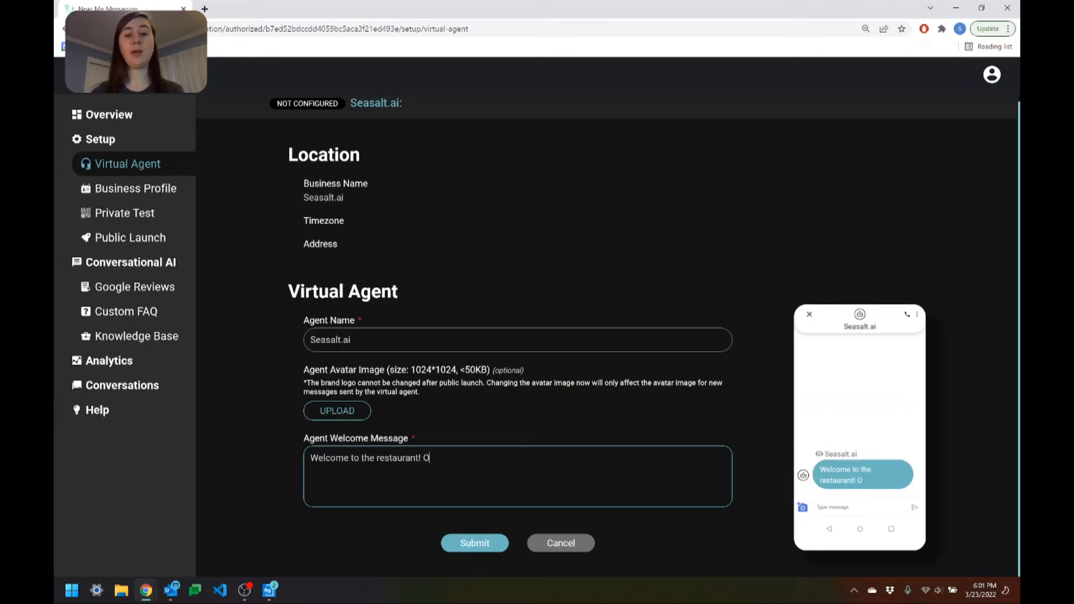
{"action": "type", "text": "ur specials for"}
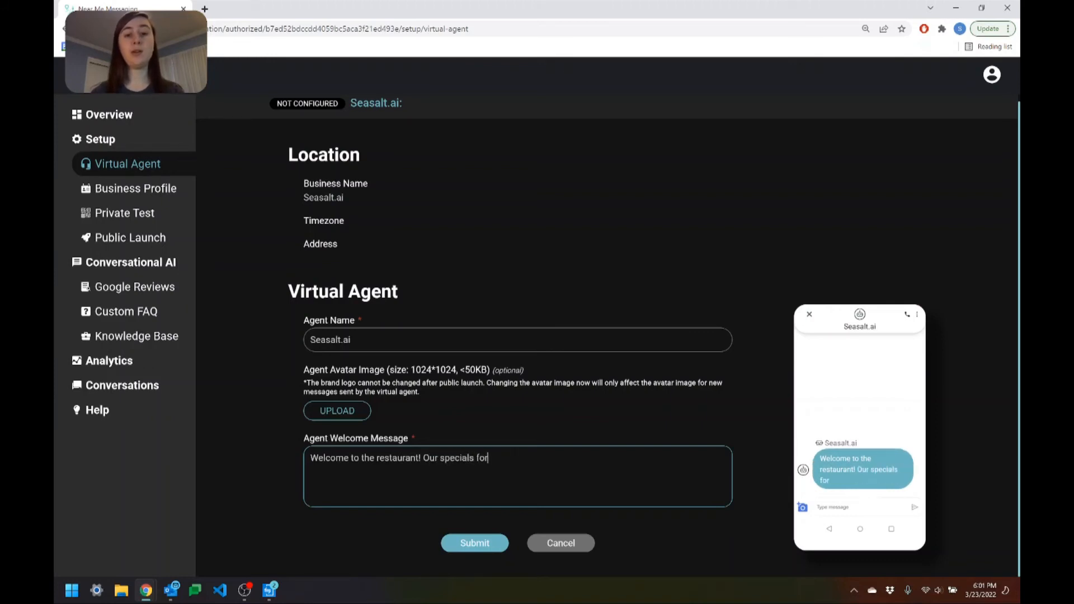
{"action": "type", "text": " today are las"}
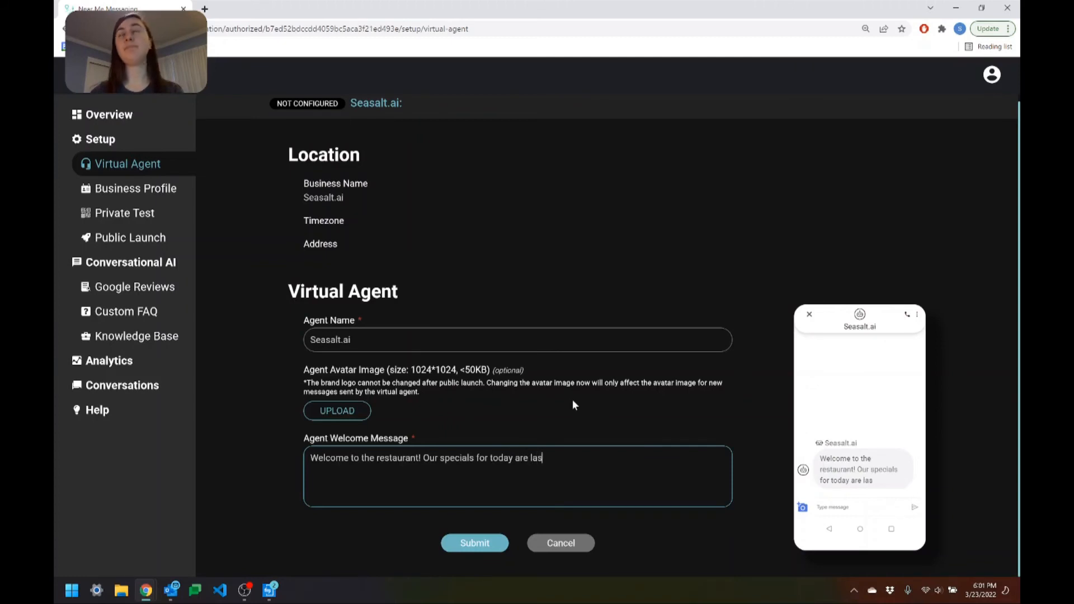
{"action": "type", "text": "agna and"}
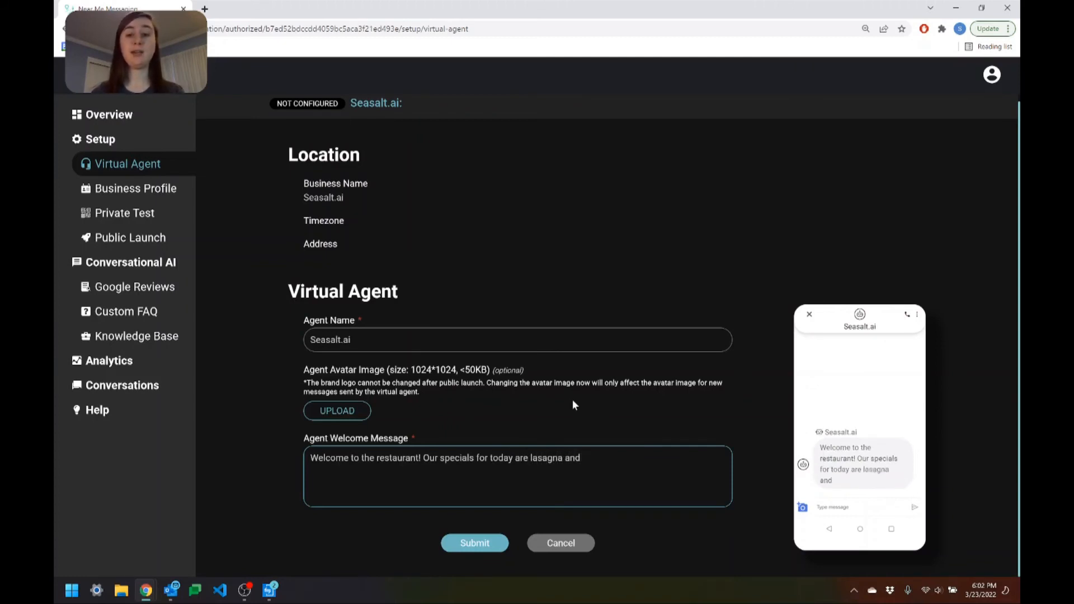
{"action": "type", "text": " spinach"}
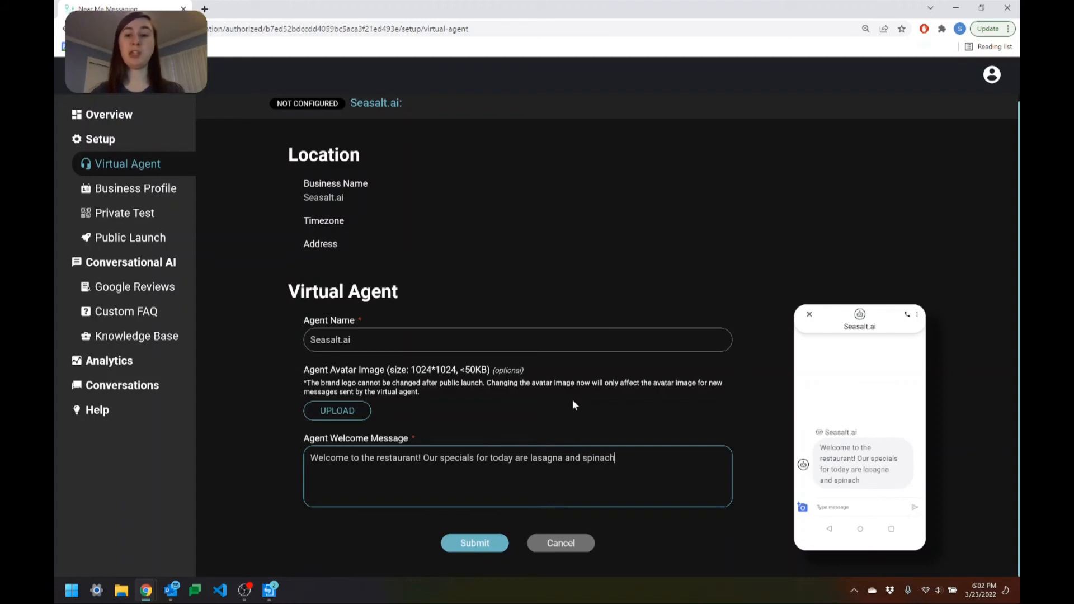
{"action": "type", "text": " pie!"}
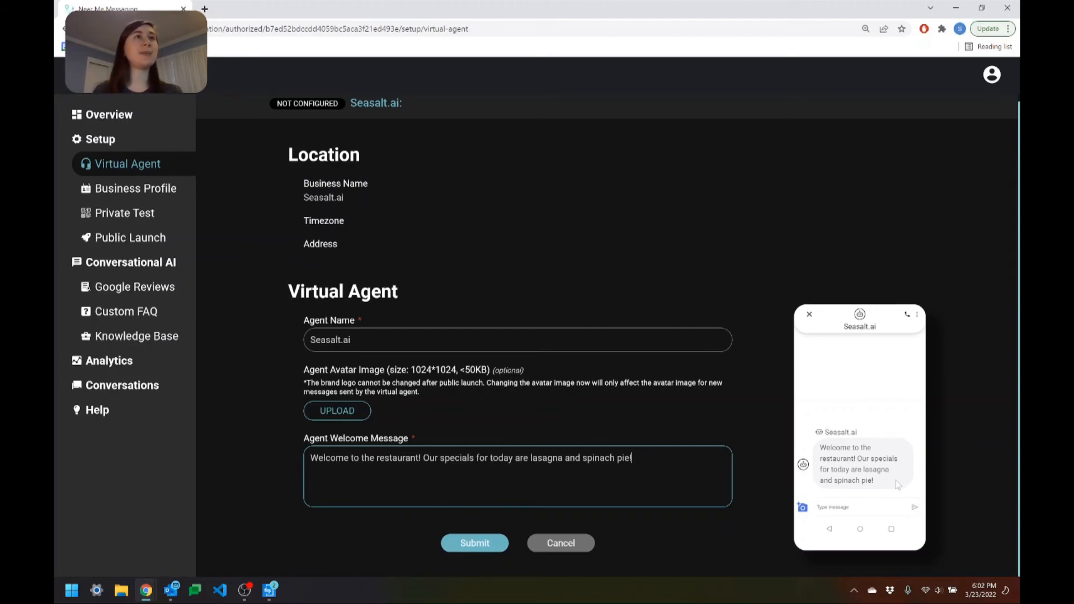
{"action": "left_click", "coordinate": [274, 347]}
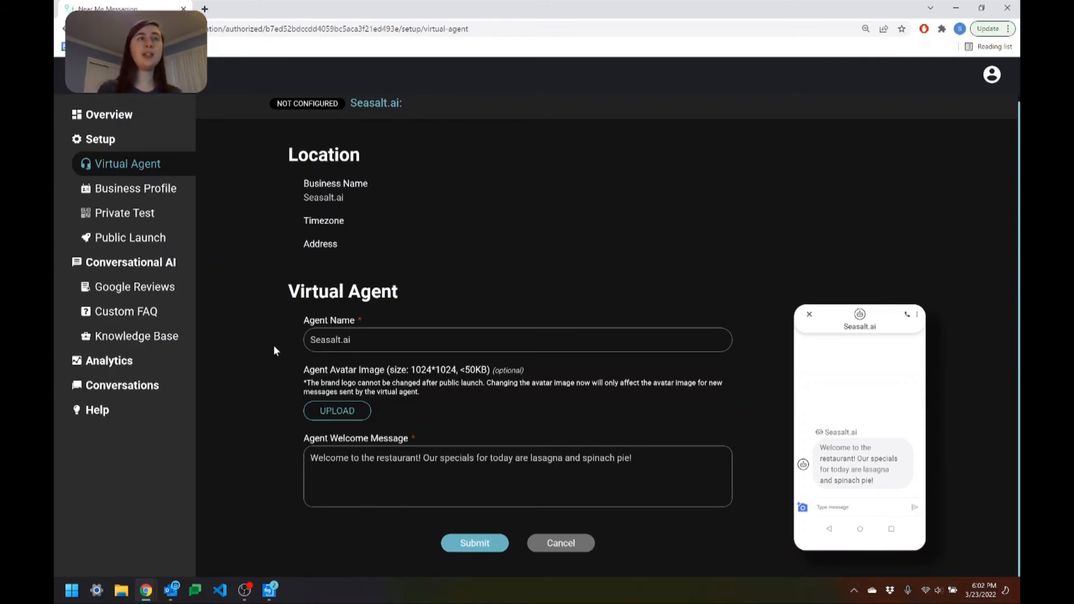
Review the agent's Overview page and the information gathered in the Google Business Profile.
{"action": "left_click", "coordinate": [124, 113]}
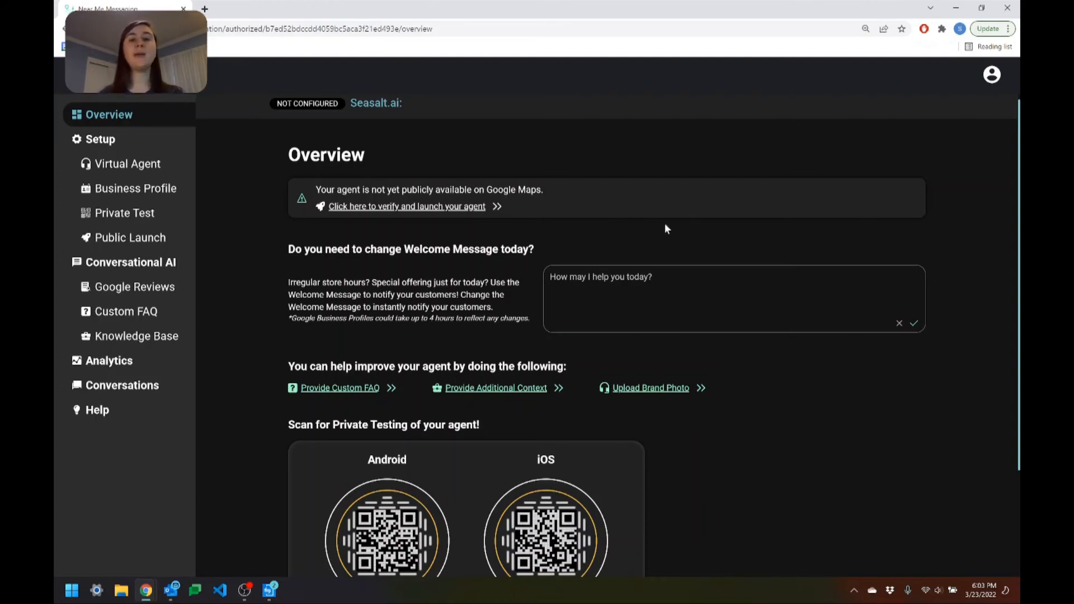
{"action": "scroll", "coordinate": [512, 286], "scroll_direction": "down", "scroll_amount": 1}
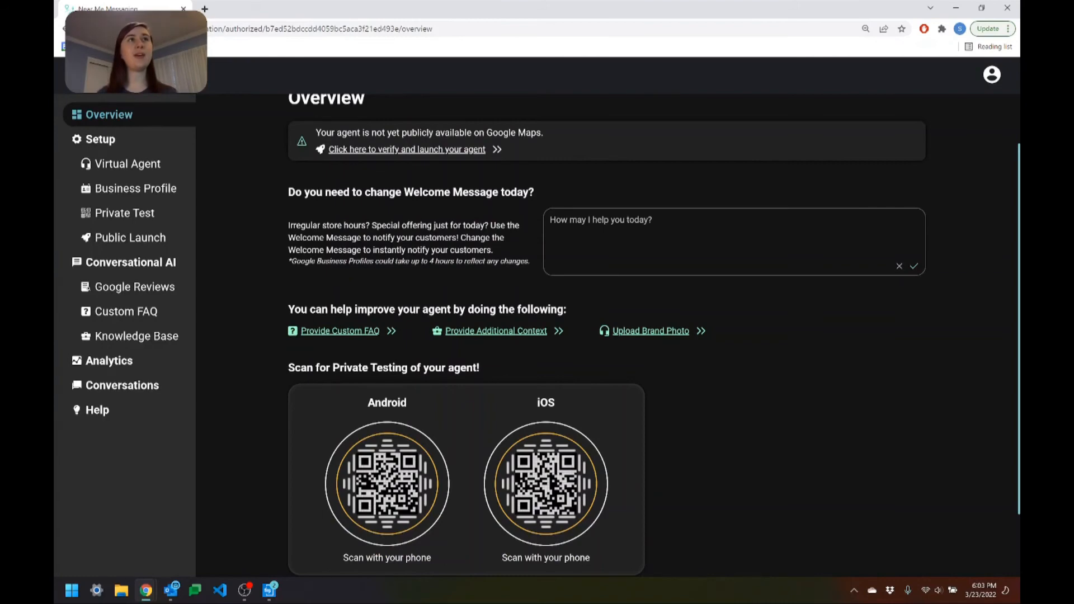
{"action": "scroll", "coordinate": [576, 260], "scroll_direction": "down", "scroll_amount": 2}
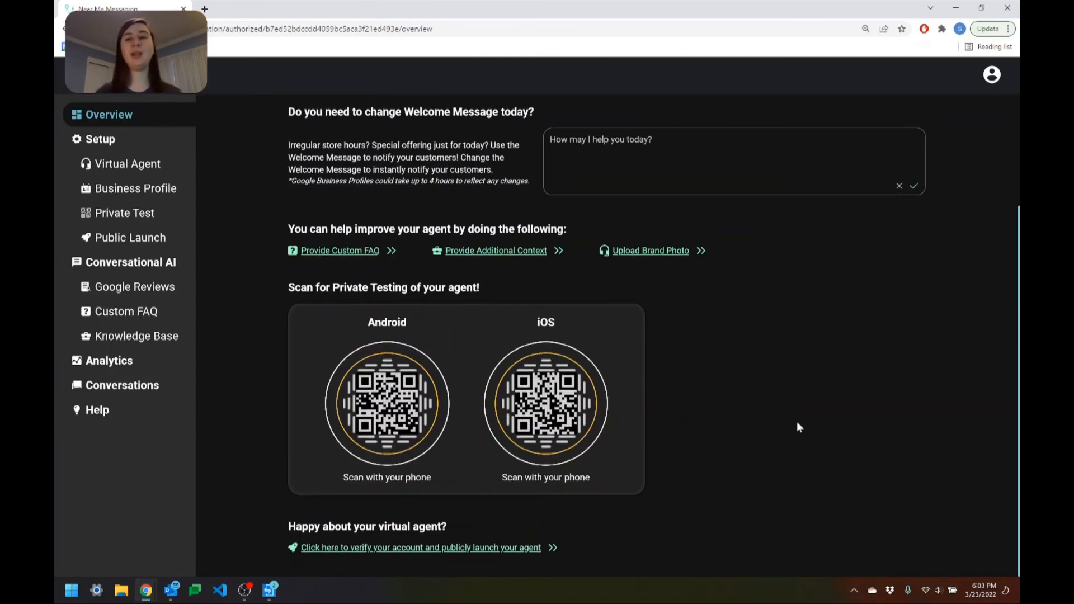
{"action": "scroll", "coordinate": [797, 426], "scroll_direction": "up", "scroll_amount": 3}
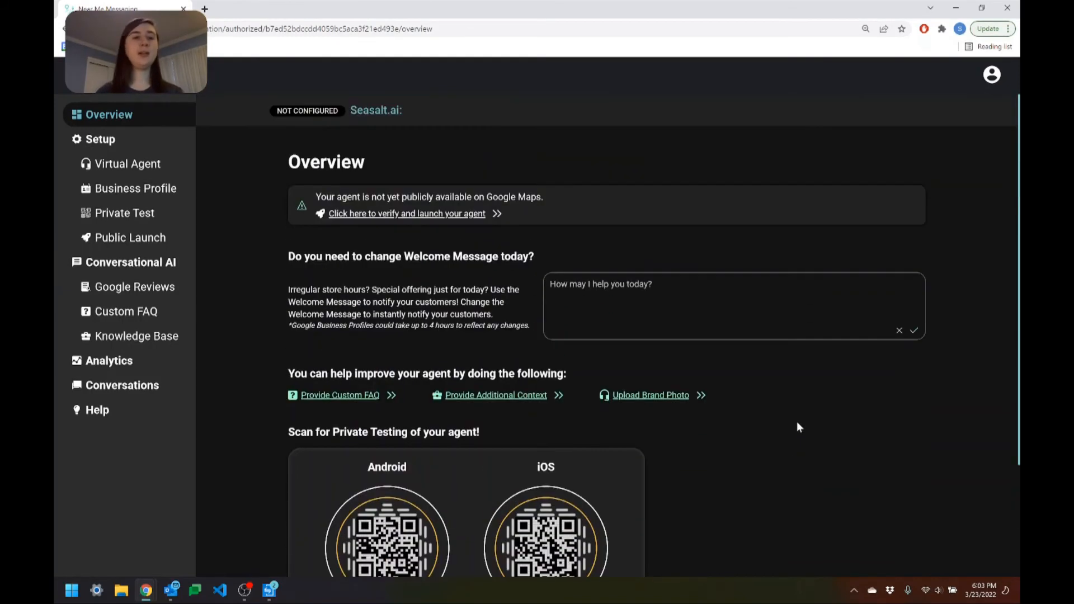
{"action": "left_click", "coordinate": [121, 190]}
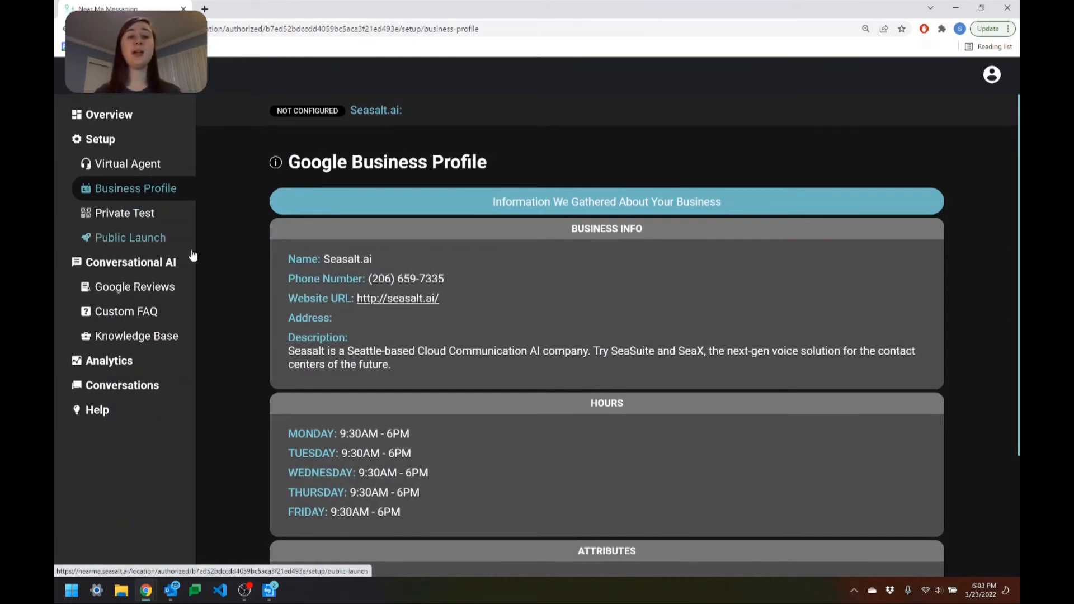
{"action": "scroll", "coordinate": [235, 240], "scroll_direction": "down", "scroll_amount": 3}
{"action": "scroll", "coordinate": [235, 240], "scroll_direction": "up", "scroll_amount": 1}
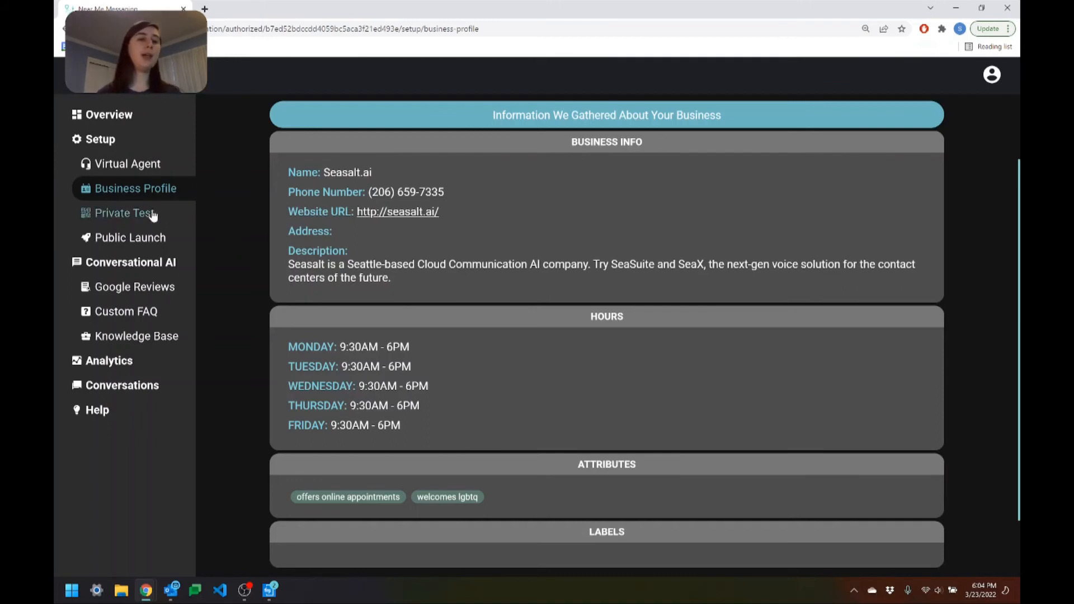
Look over the Private Test build page, the Public Launch verification page and the Google Reviews list.
{"action": "left_click", "coordinate": [123, 215]}
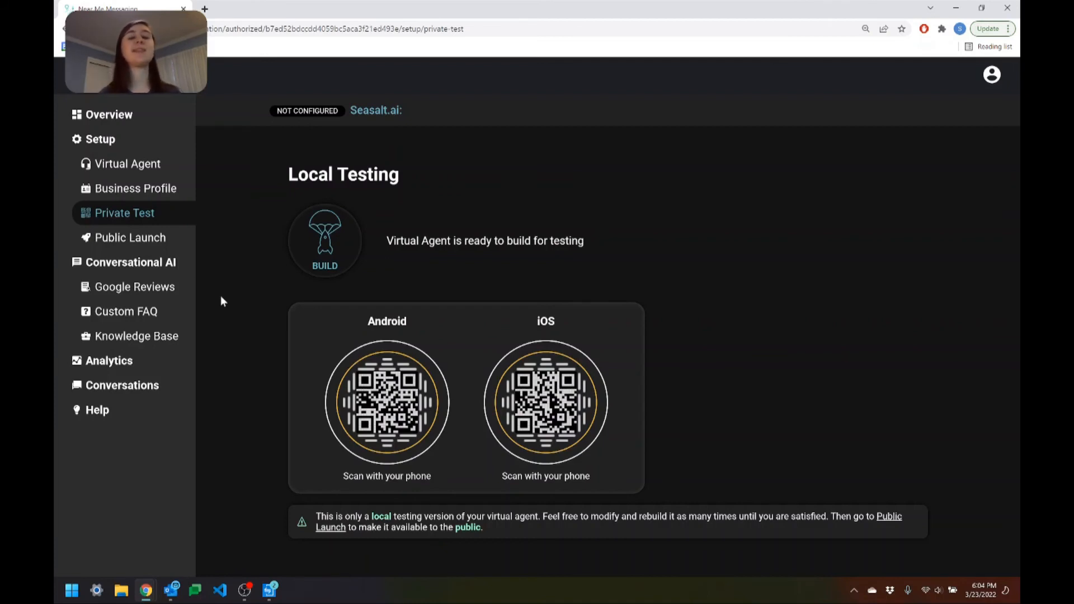
{"action": "left_click", "coordinate": [134, 239]}
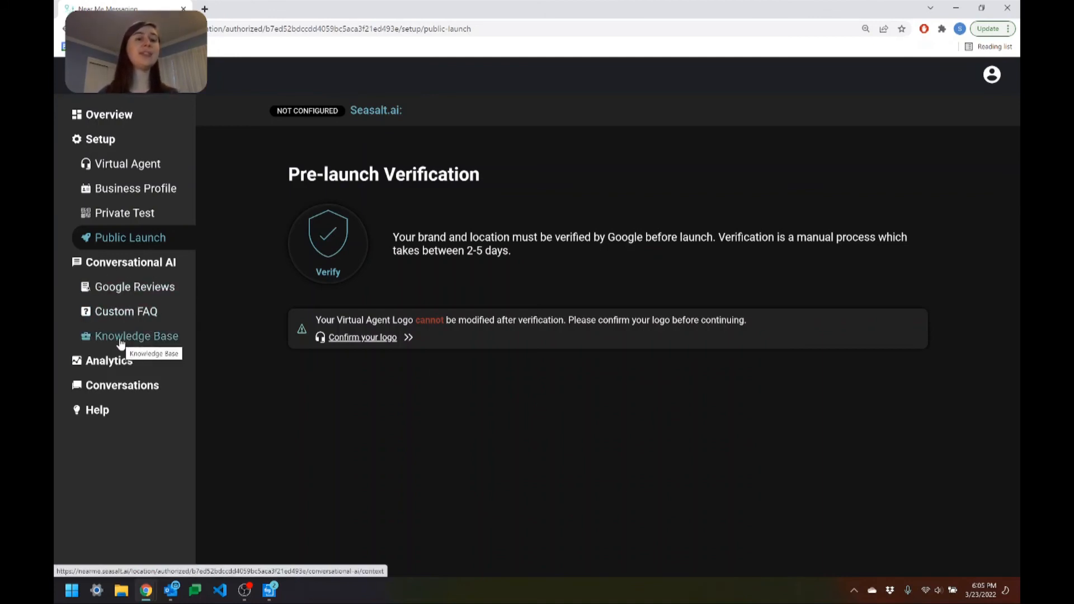
{"action": "left_click", "coordinate": [123, 290]}
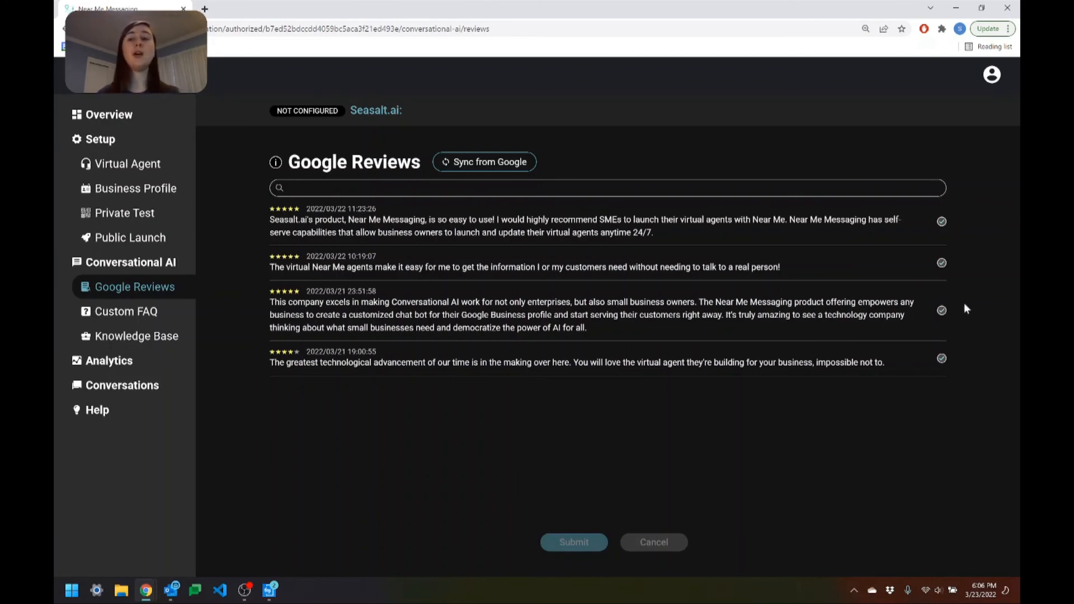
Deselect the Google review dated 2022/03/22 11:23:26 so the agent does not use it, and submit the change.
{"action": "left_click", "coordinate": [943, 222]}
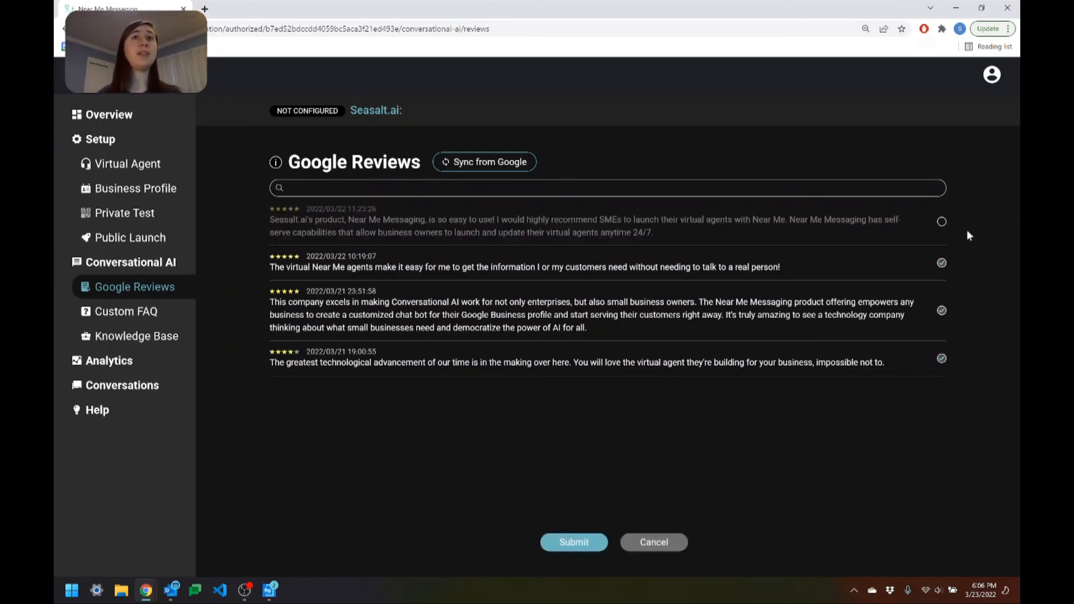
{"action": "left_click", "coordinate": [582, 552]}
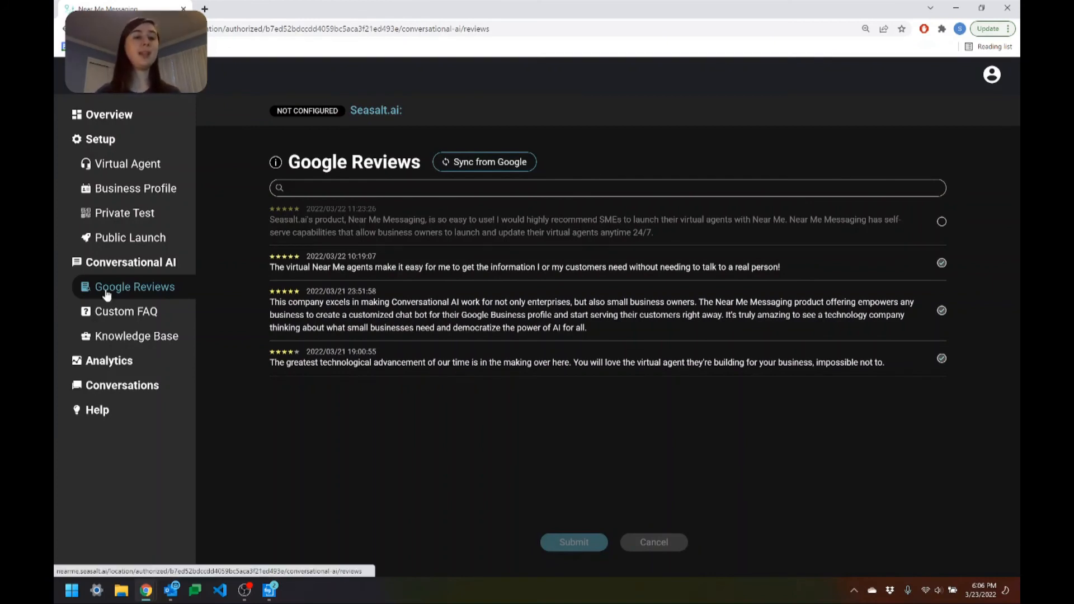
Examine the Analytics dashboard's Near Me Metrics, Conversation Overview, Busiest Hours, Unanswered Questions and Google Business Attribute Overview.
{"action": "left_click", "coordinate": [107, 363]}
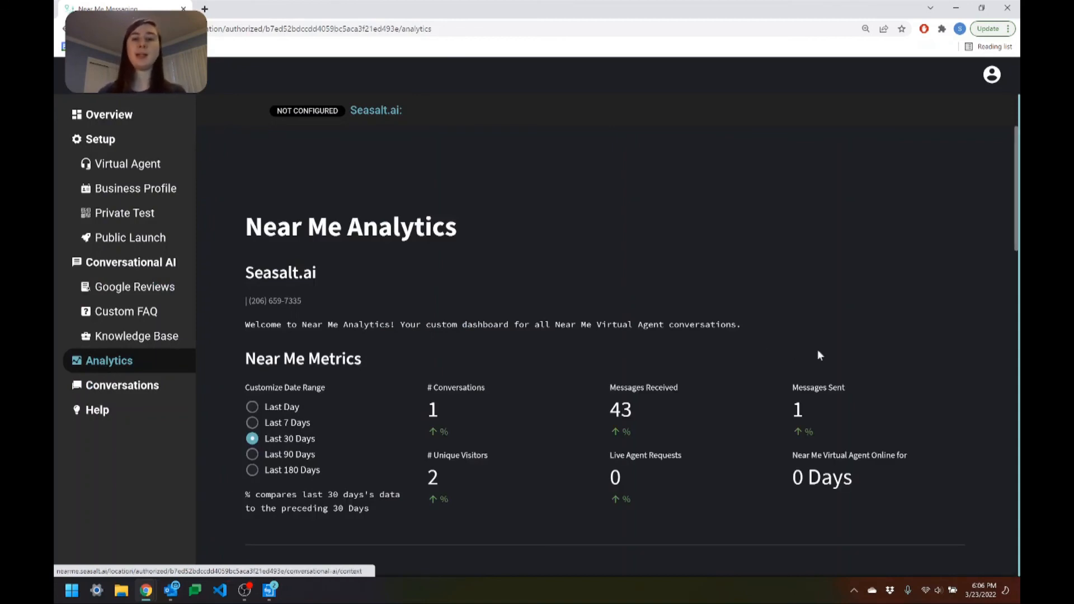
{"action": "scroll", "coordinate": [874, 306], "scroll_direction": "down", "scroll_amount": 1}
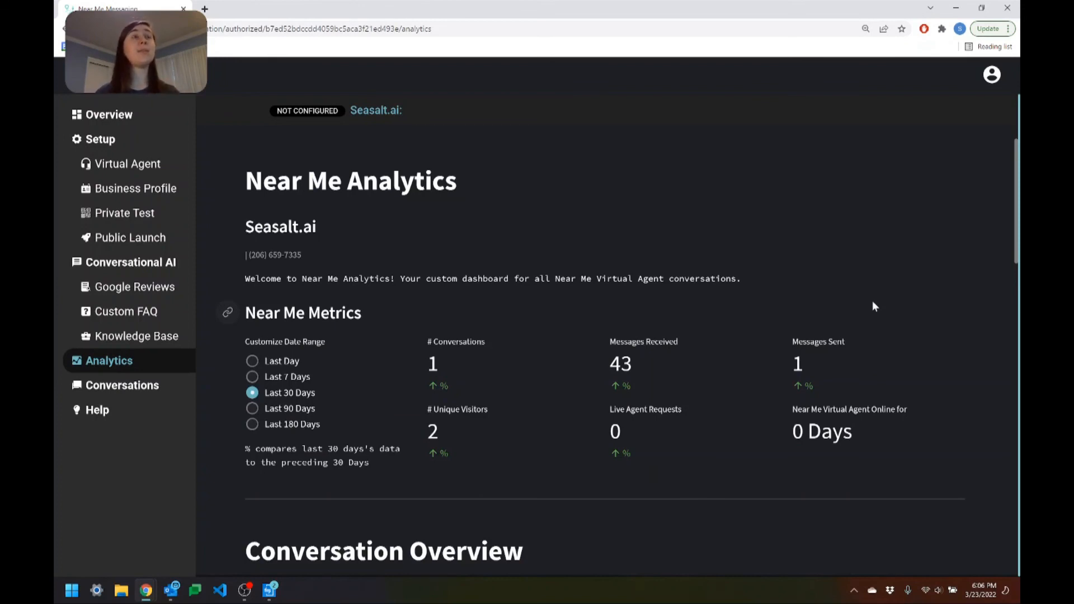
{"action": "scroll", "coordinate": [874, 306], "scroll_direction": "down", "scroll_amount": 2}
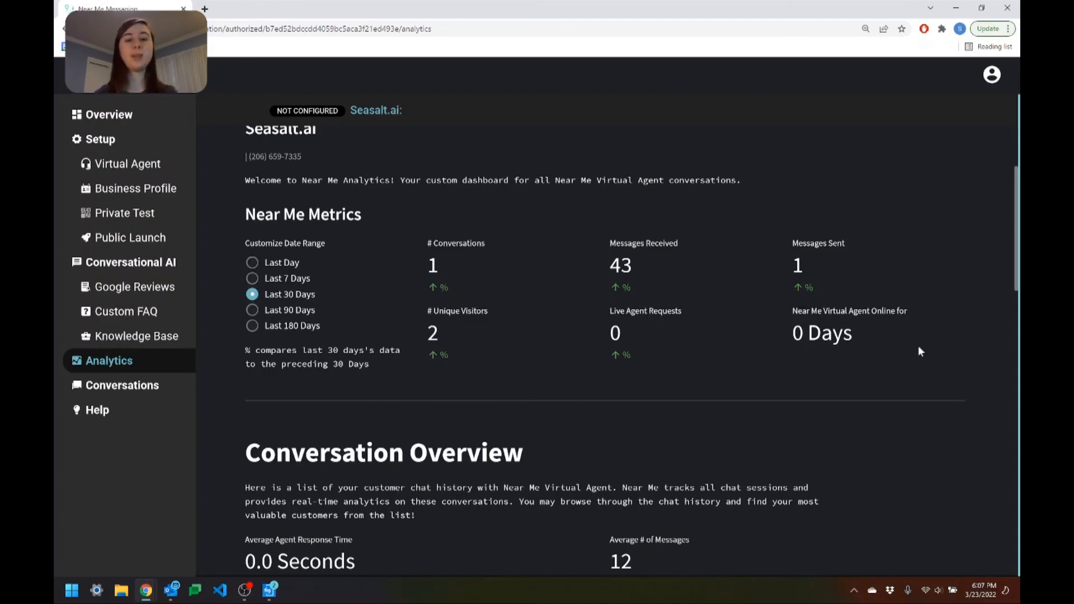
{"action": "scroll", "coordinate": [918, 347], "scroll_direction": "down", "scroll_amount": 4}
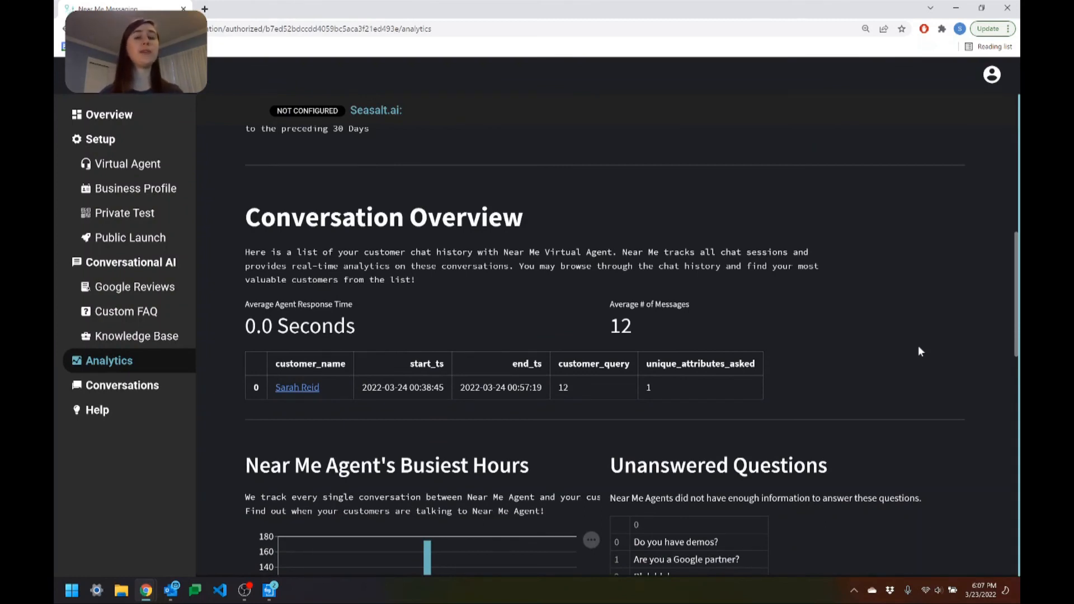
{"action": "scroll", "coordinate": [919, 347], "scroll_direction": "down", "scroll_amount": 1}
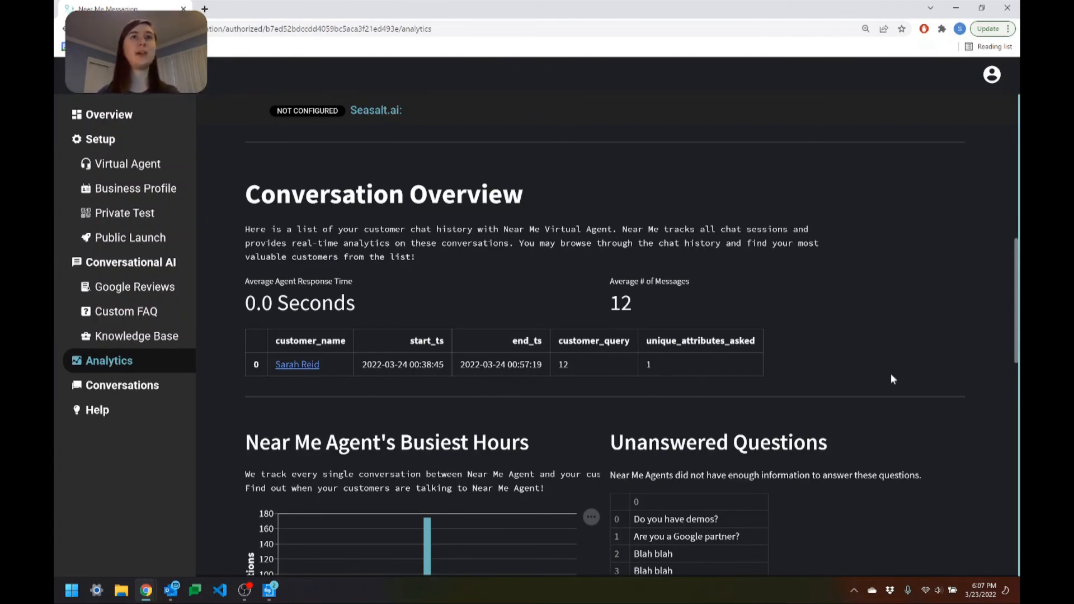
{"action": "scroll", "coordinate": [892, 376], "scroll_direction": "down", "scroll_amount": 4}
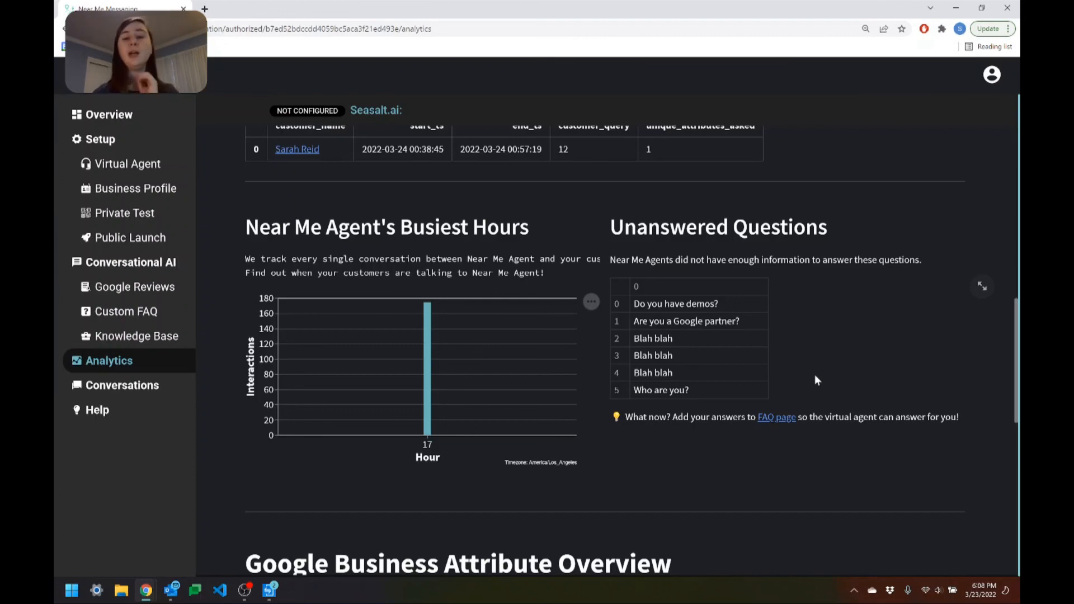
{"action": "scroll", "coordinate": [816, 376], "scroll_direction": "down", "scroll_amount": 5}
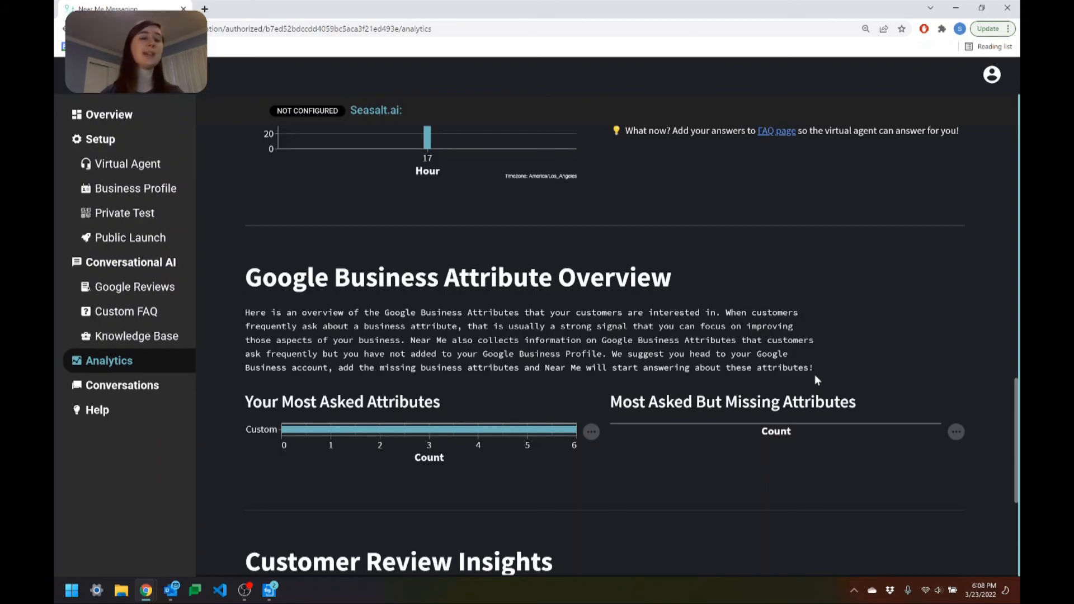
Check the attributes in the Google Business Profile, and review the Attribute Overview and Customer Review Insights in Analytics.
{"action": "left_click", "coordinate": [133, 193]}
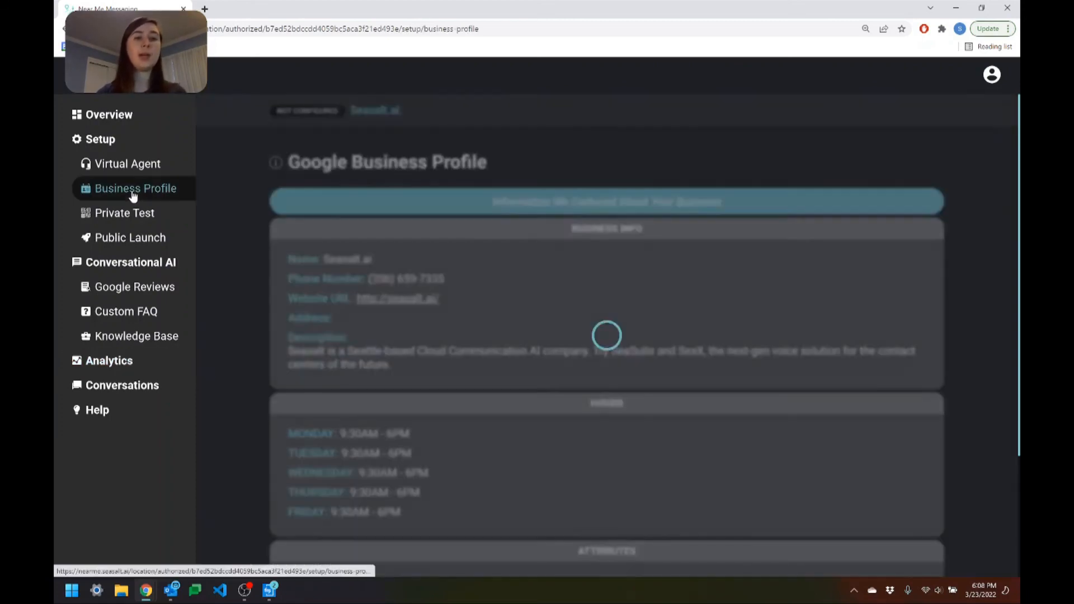
{"action": "scroll", "coordinate": [484, 240], "scroll_direction": "down", "scroll_amount": 3}
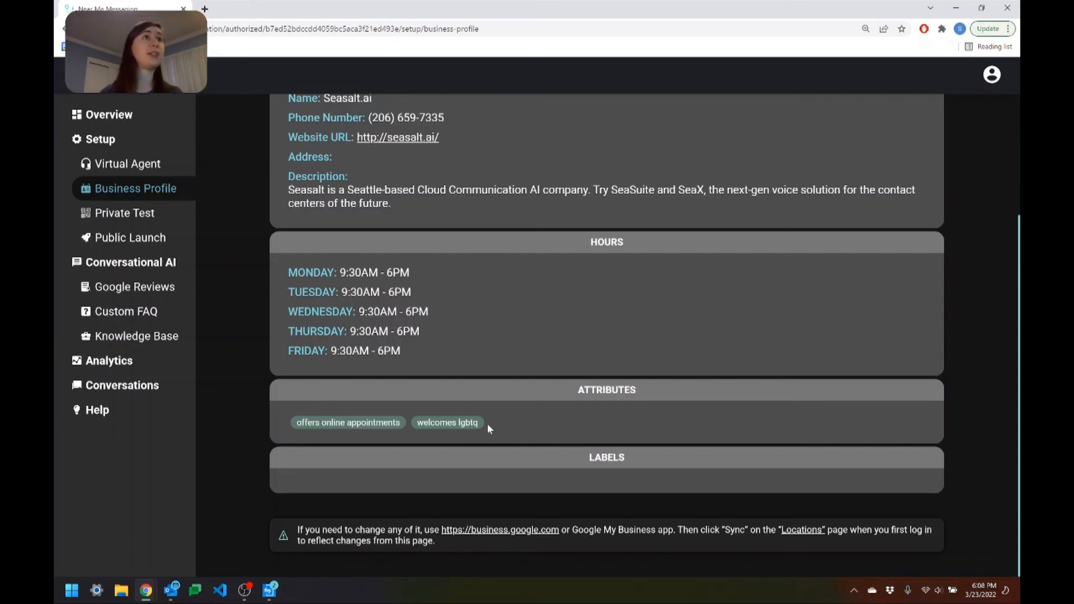
{"action": "left_click", "coordinate": [148, 363]}
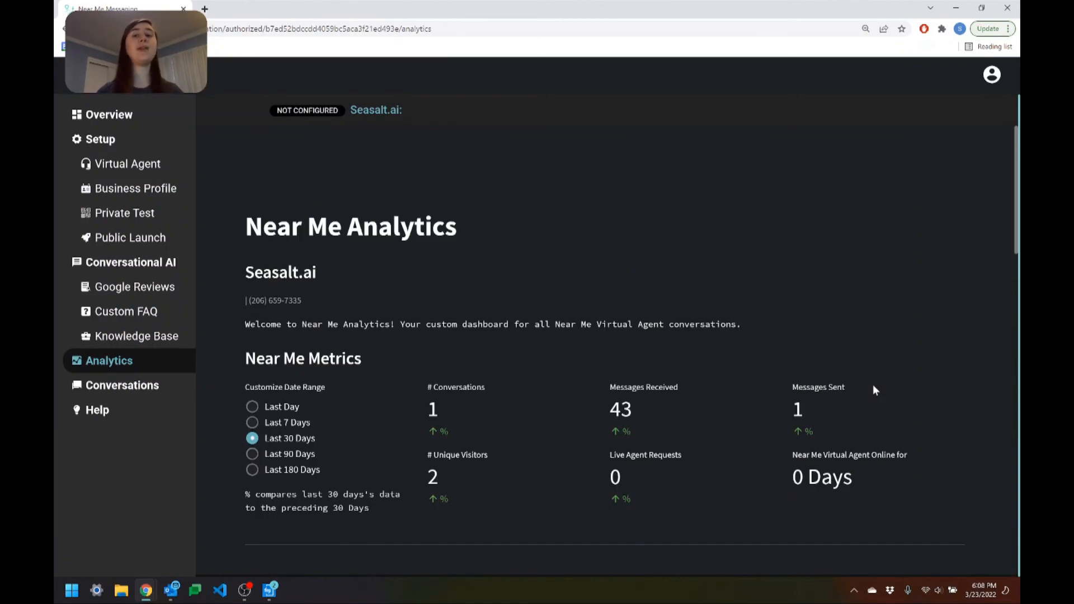
{"action": "scroll", "coordinate": [873, 385], "scroll_direction": "down", "scroll_amount": 20}
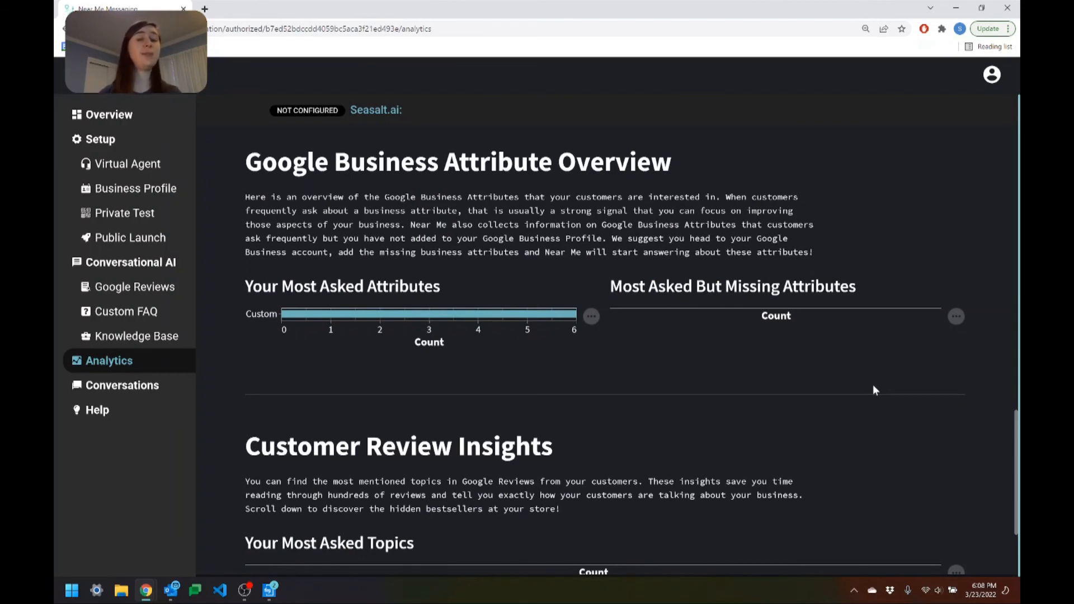
{"action": "scroll", "coordinate": [874, 389], "scroll_direction": "down", "scroll_amount": 3}
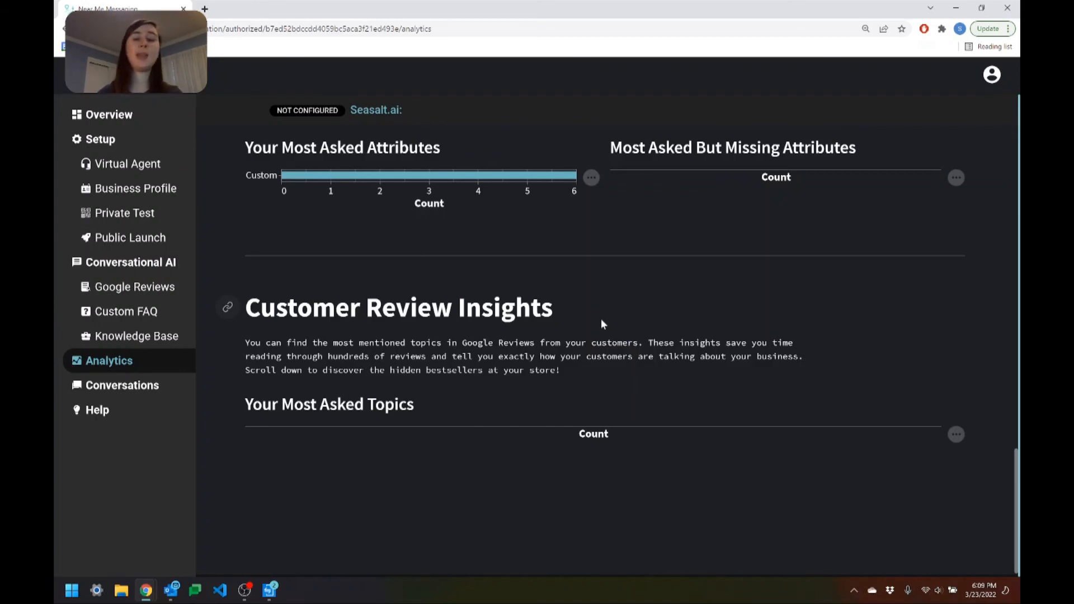
Read through the customer's chat history with the virtual agent in Conversations, and return to the Overview page.
{"action": "left_click", "coordinate": [127, 391]}
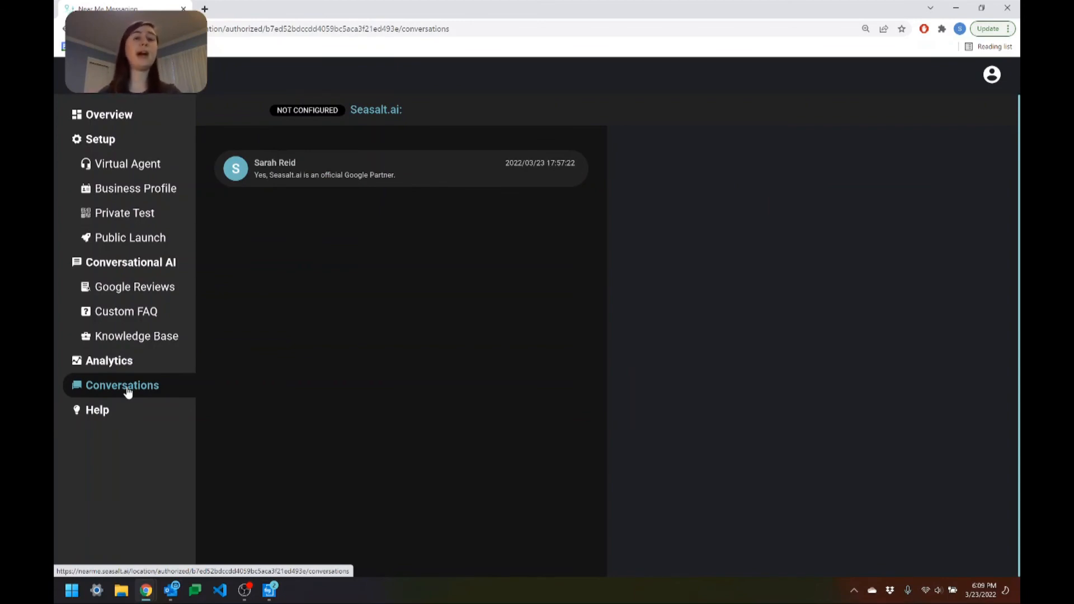
{"action": "left_click", "coordinate": [373, 174]}
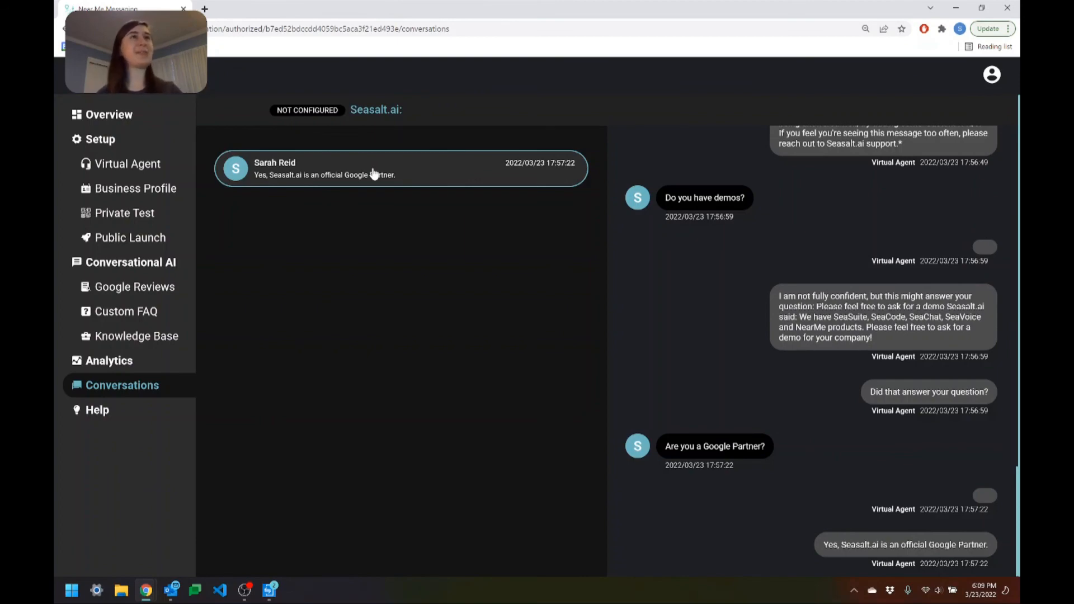
{"action": "scroll", "coordinate": [694, 412], "scroll_direction": "up", "scroll_amount": 8}
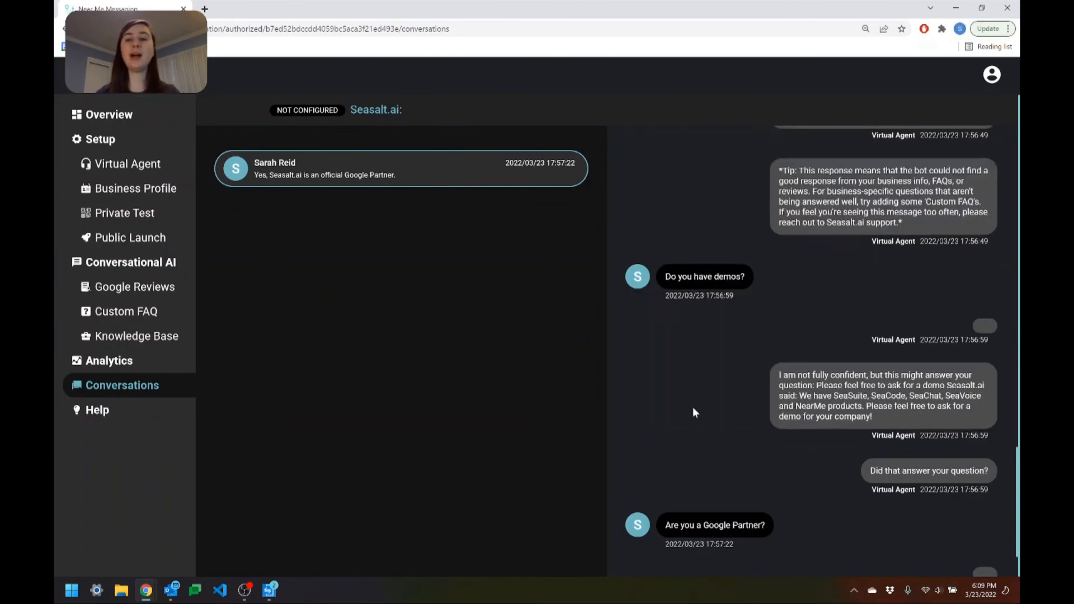
{"action": "scroll", "coordinate": [693, 407], "scroll_direction": "up", "scroll_amount": 5}
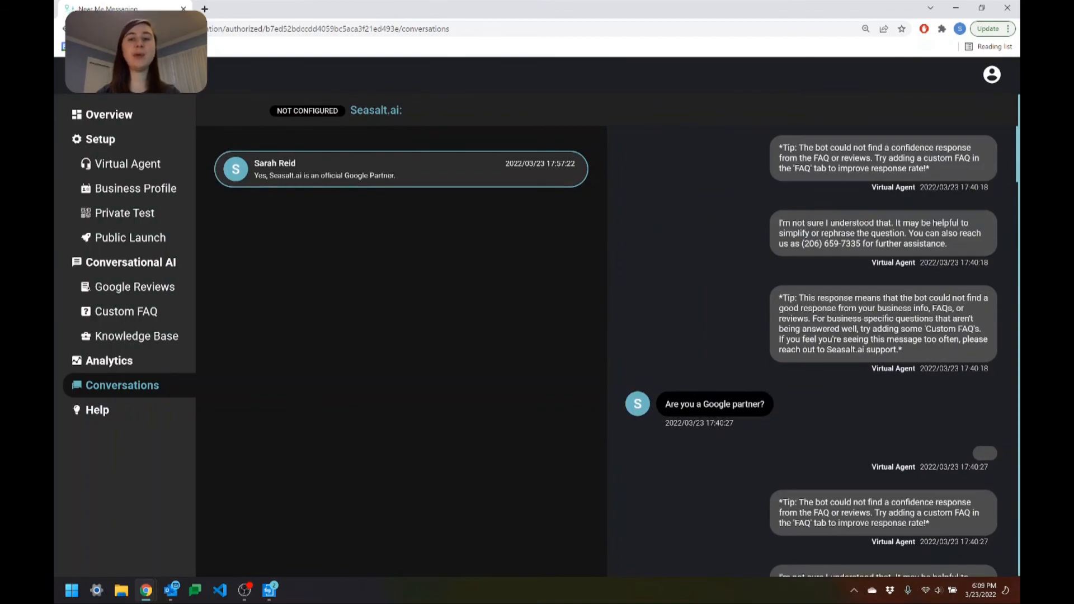
{"action": "scroll", "coordinate": [694, 412], "scroll_direction": "down", "scroll_amount": 10}
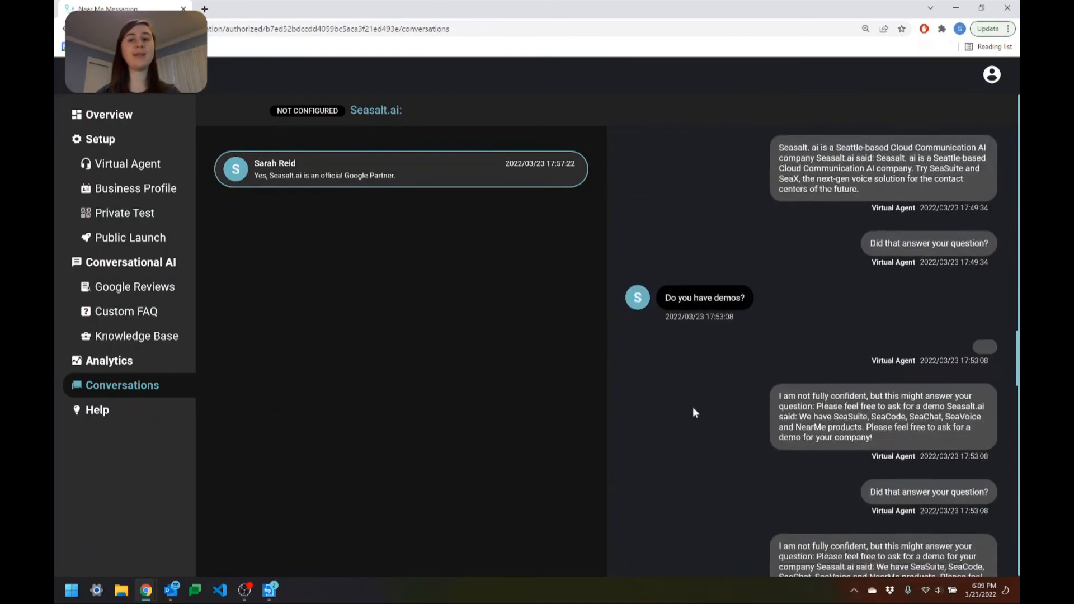
{"action": "scroll", "coordinate": [694, 412], "scroll_direction": "down", "scroll_amount": 8}
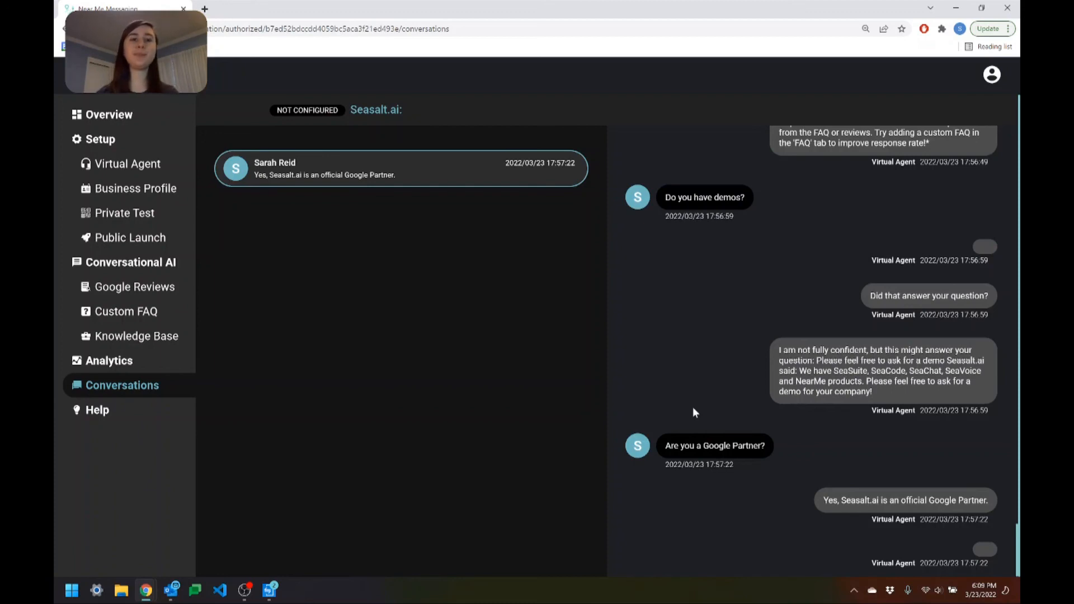
{"action": "left_click", "coordinate": [121, 116]}
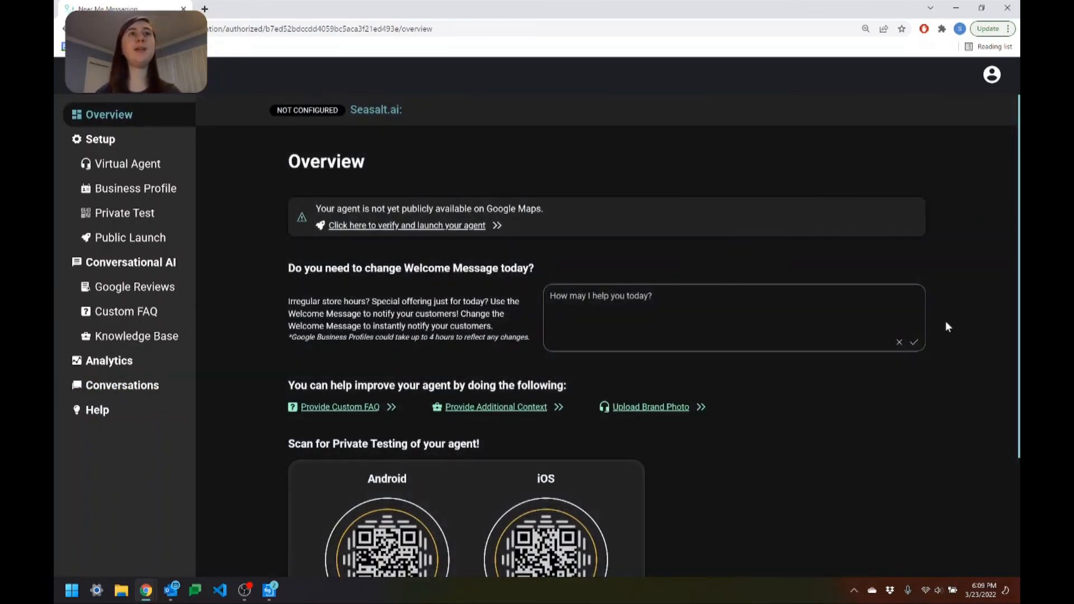